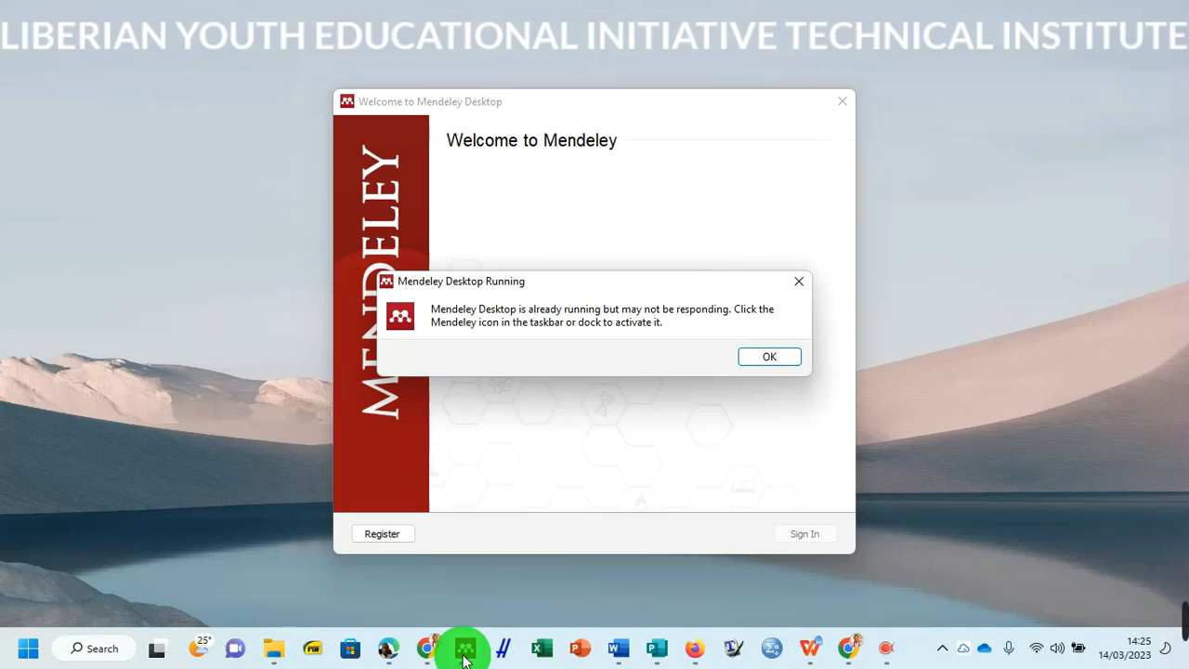
- Dismiss the 'Mendeley Desktop Running' warning to reach the sign-in form
{"action": "left_click", "coordinate": [780, 362]}
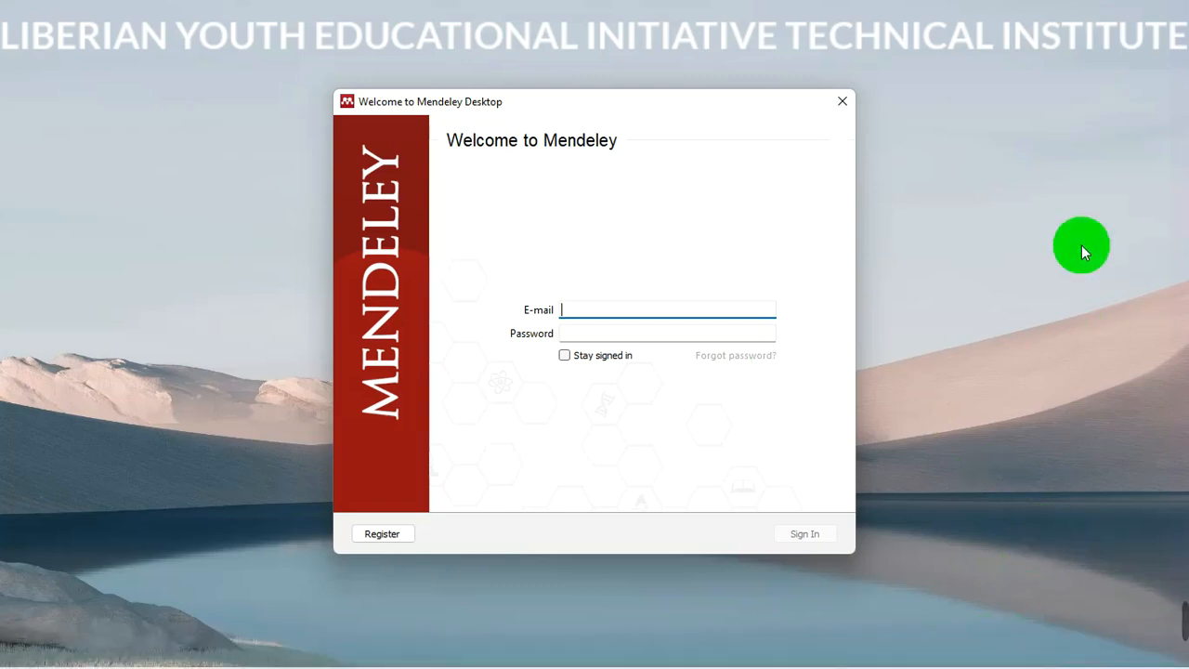
- Enter the account e-mail address in the sign-in form's E-mail field
{"action": "key", "text": "ctrl+alt+d"}
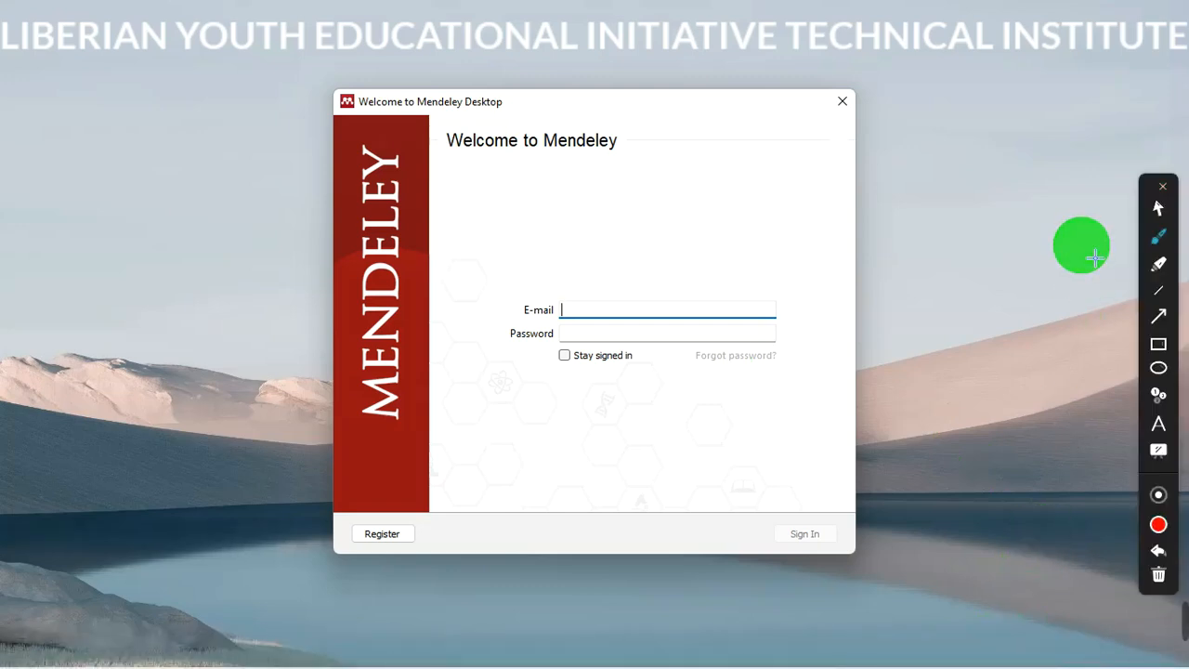
{"action": "left_click", "coordinate": [1158, 346]}
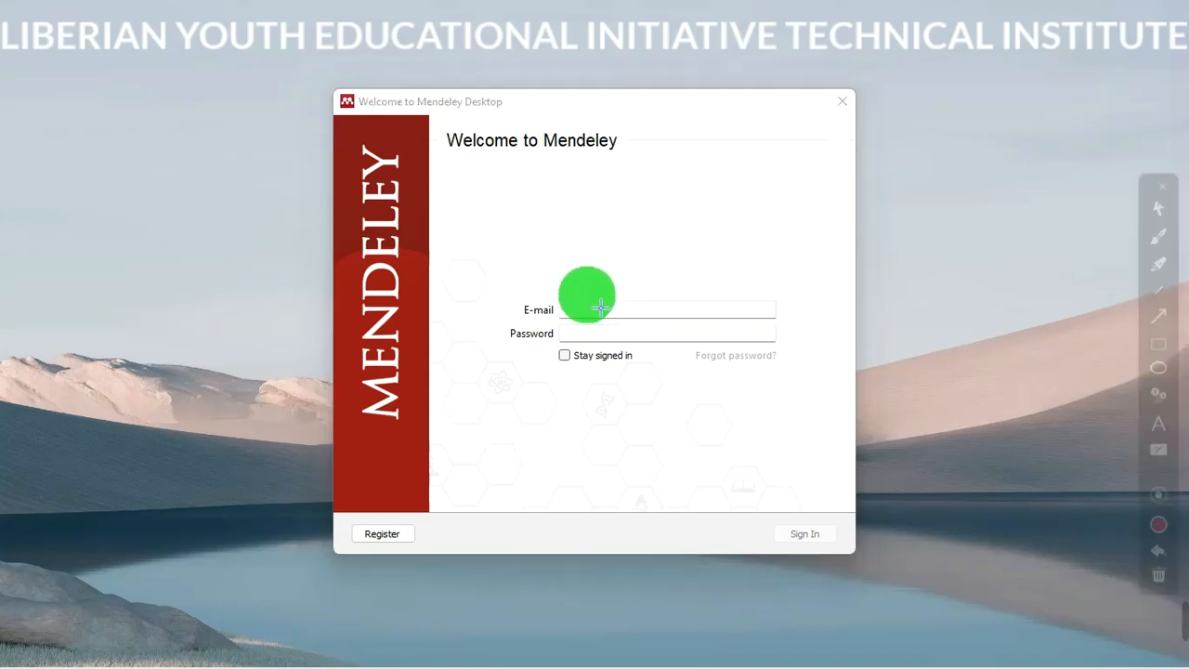
{"action": "left_click_drag", "start_coordinate": [569, 307], "coordinate": [782, 327]}
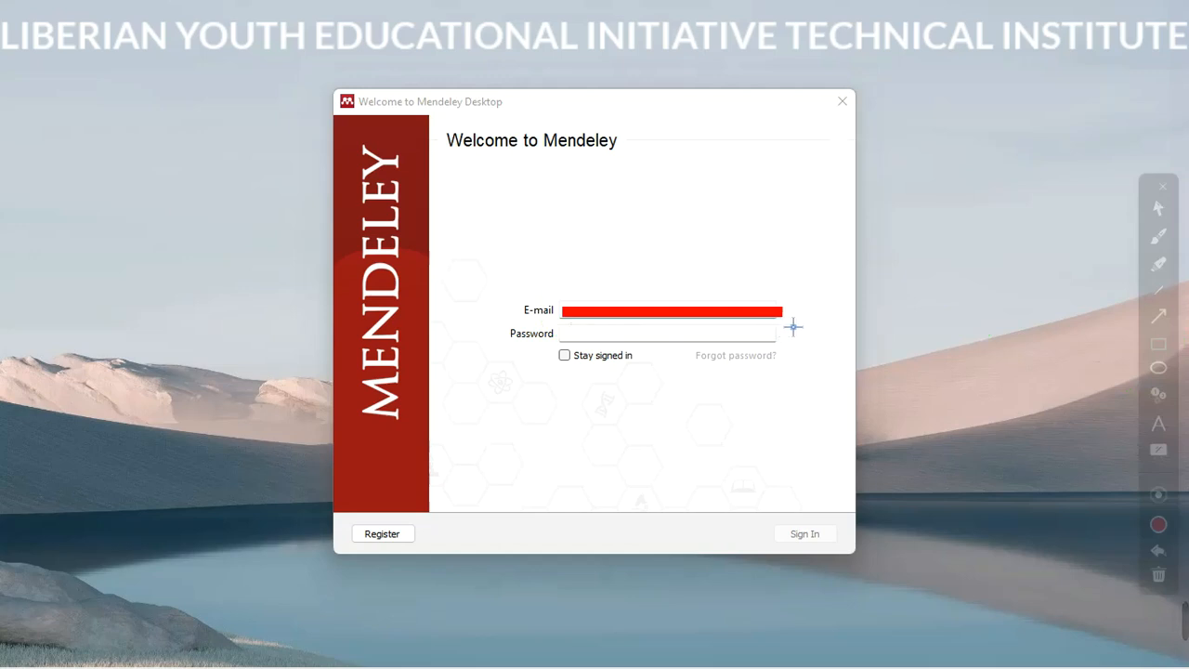
{"action": "left_click", "coordinate": [1158, 206]}
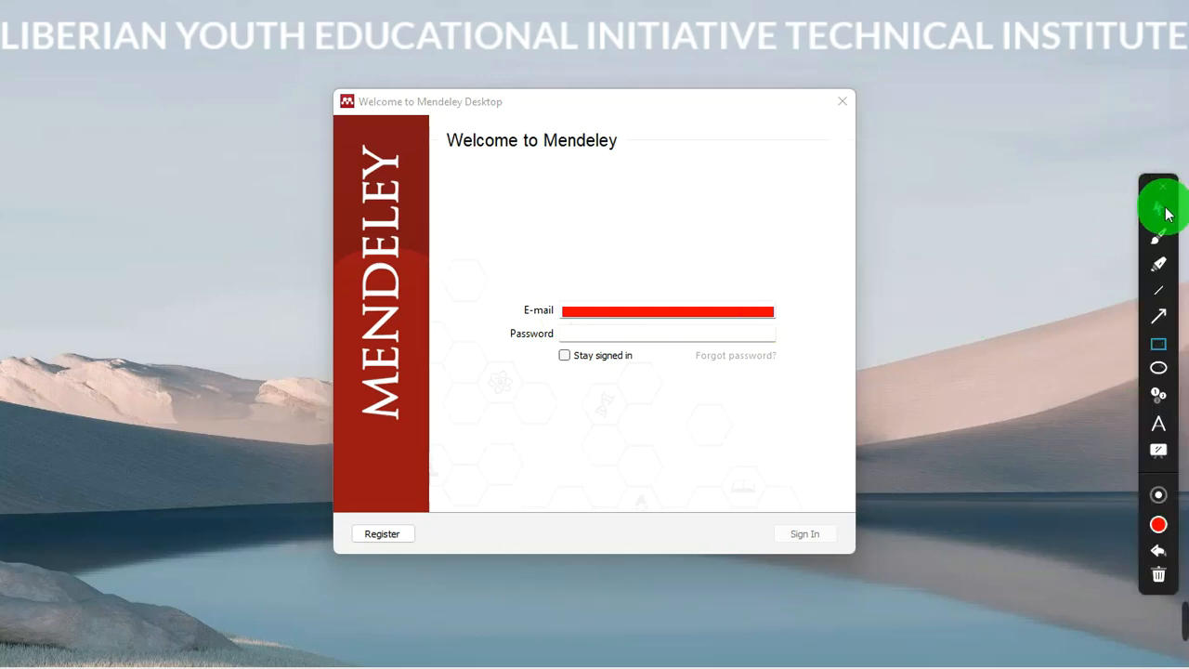
{"action": "left_click", "coordinate": [676, 306]}
{"action": "left_click", "coordinate": [681, 314]}
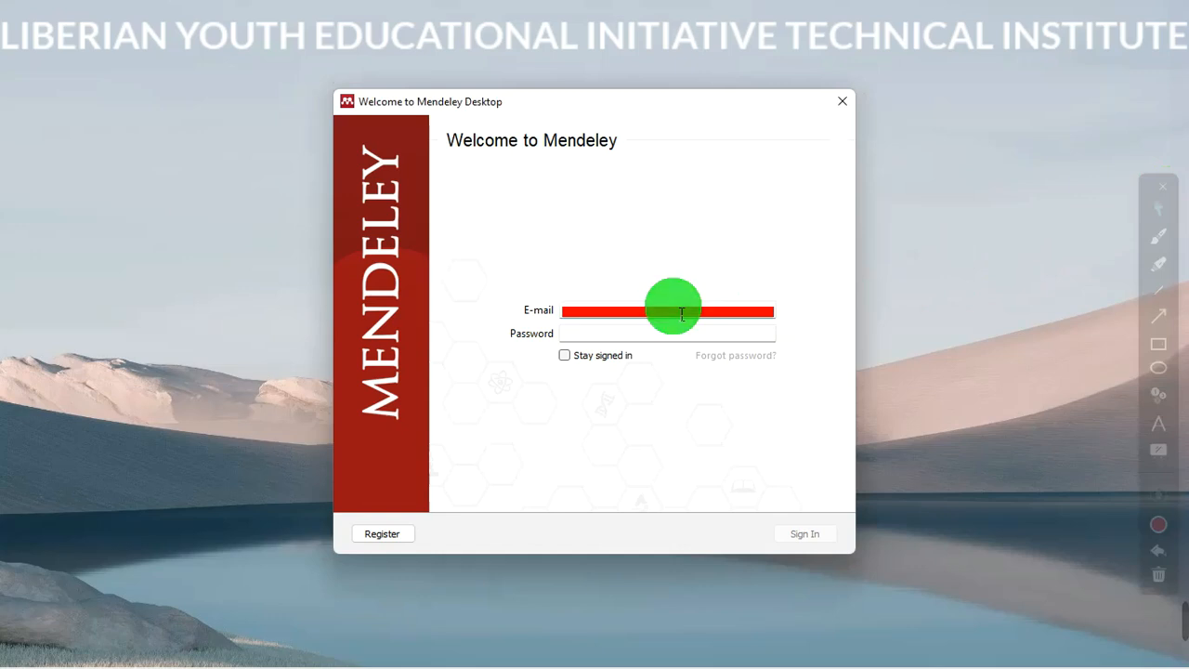
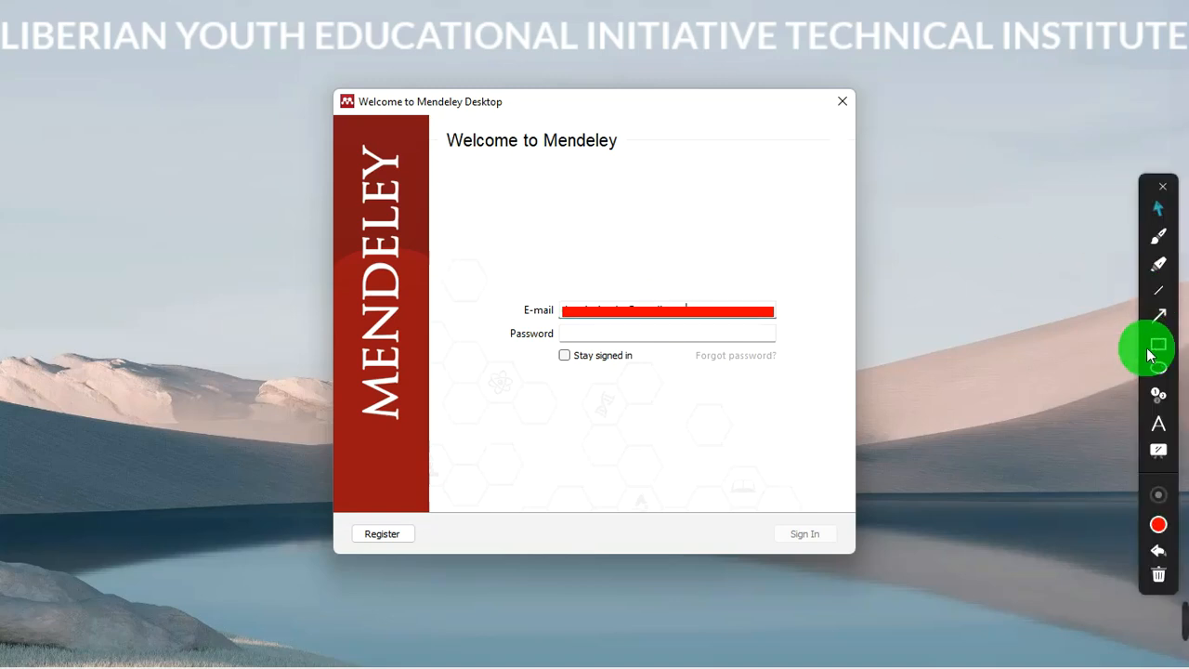
- Type the account password into the Password field
{"action": "left_click", "coordinate": [1159, 343]}
{"action": "mouse_move", "coordinate": [569, 335]}
{"action": "left_mouse_down"}
{"action": "mouse_move", "coordinate": [592, 352]}
{"action": "mouse_move", "coordinate": [784, 350]}
{"action": "left_mouse_up"}
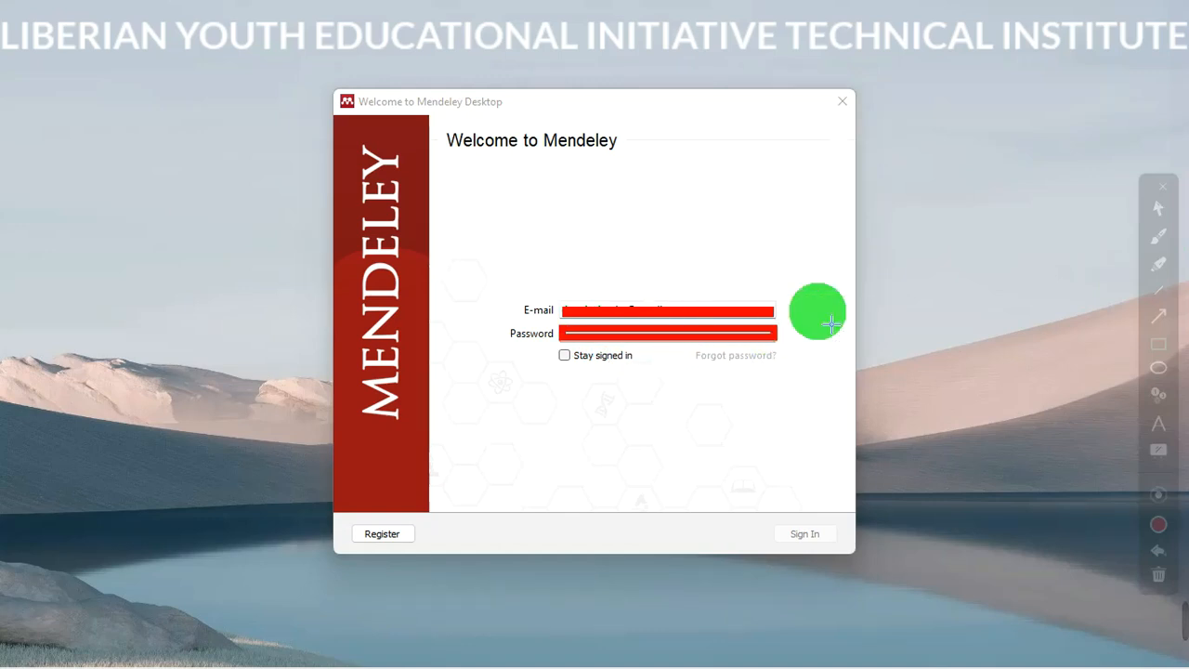
{"action": "left_click", "coordinate": [1155, 221]}
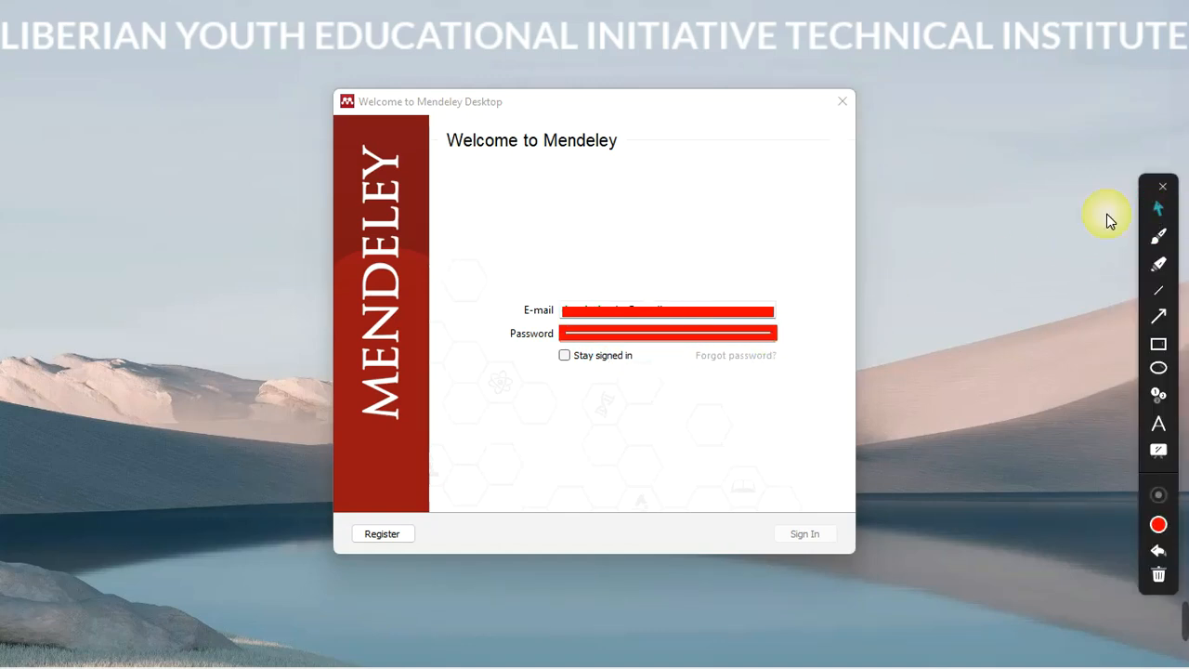
{"action": "left_click", "coordinate": [666, 340]}
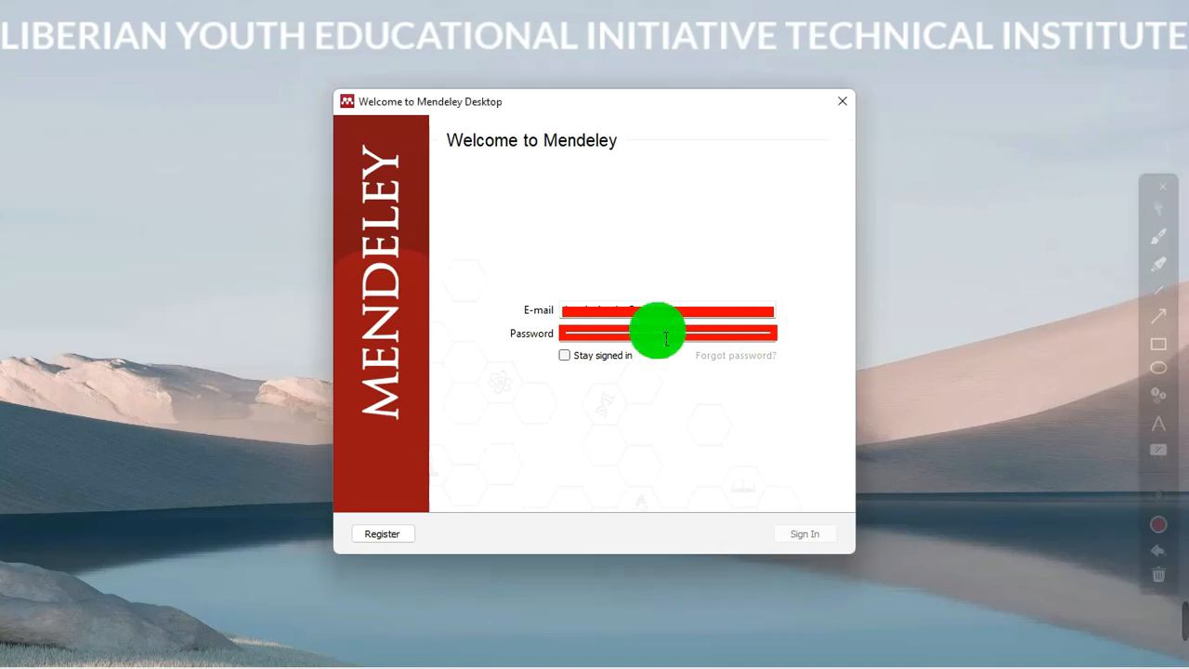
{"action": "type", "text": "•••••••"}
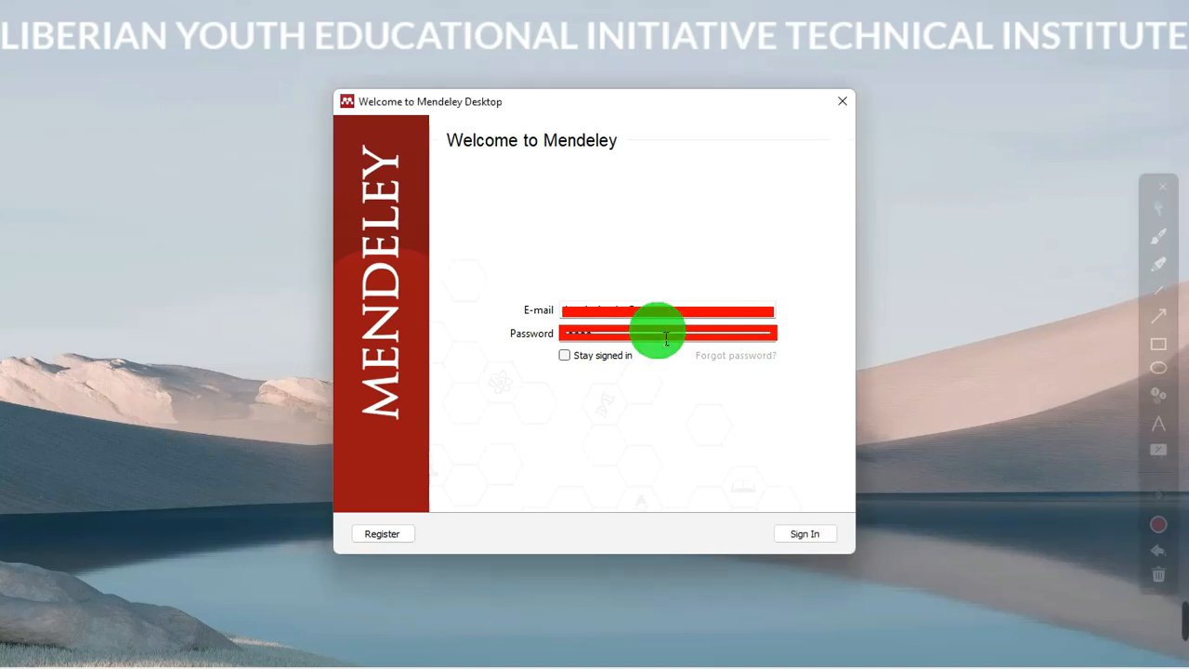
{"action": "type", "text": "•••••"}
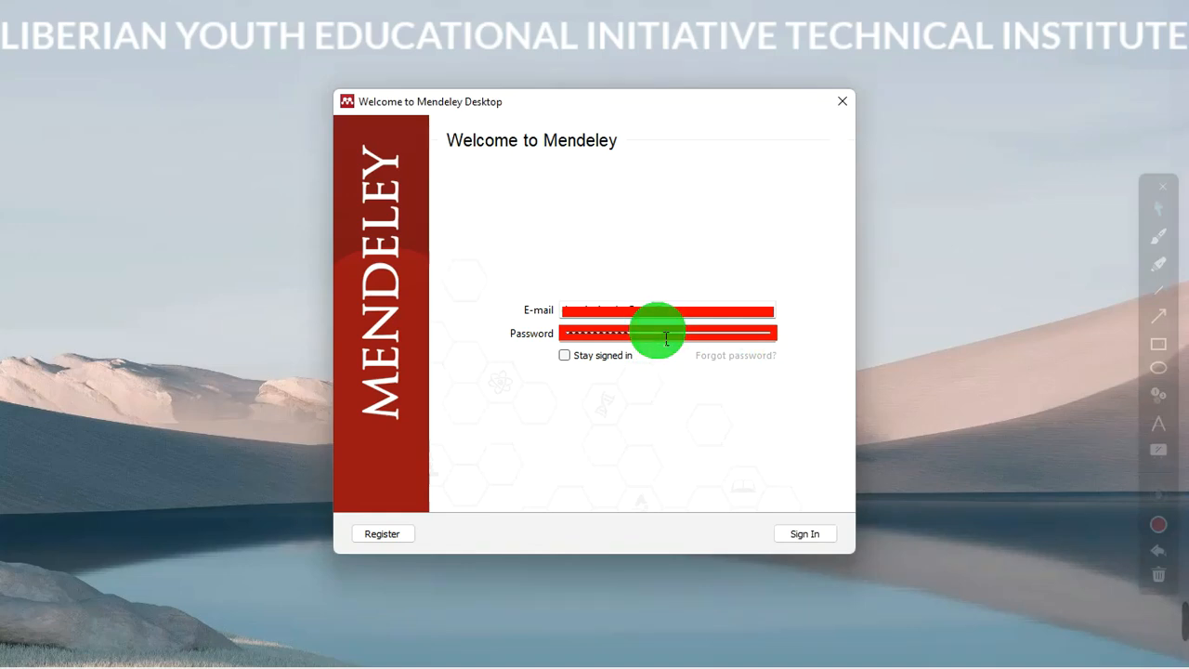
- Sign in, then close the Welcome to Mendeley dialog and the Add and Create tip
{"action": "left_click", "coordinate": [809, 538]}
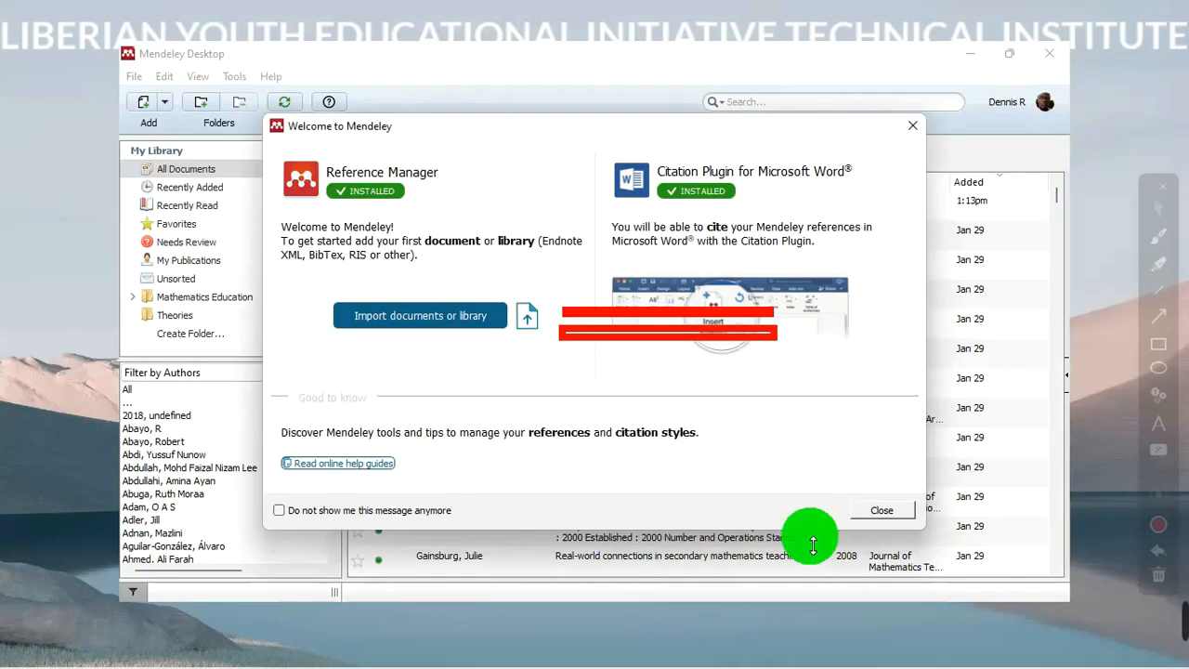
{"action": "left_click", "coordinate": [1158, 572]}
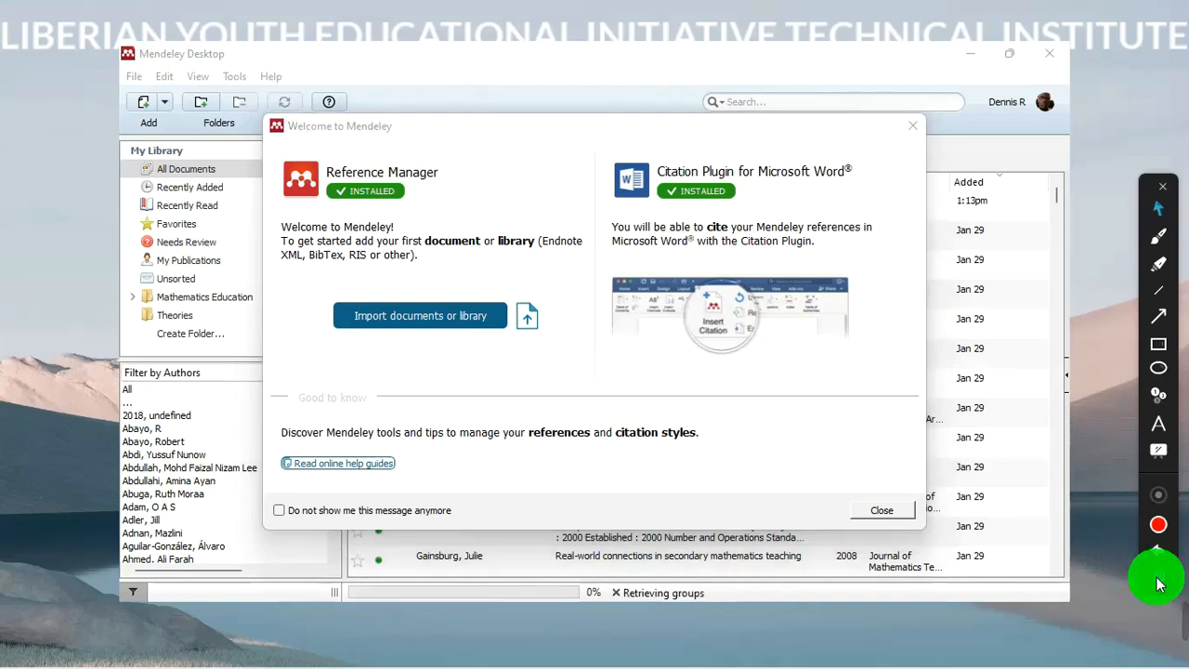
{"action": "left_click", "coordinate": [1163, 185]}
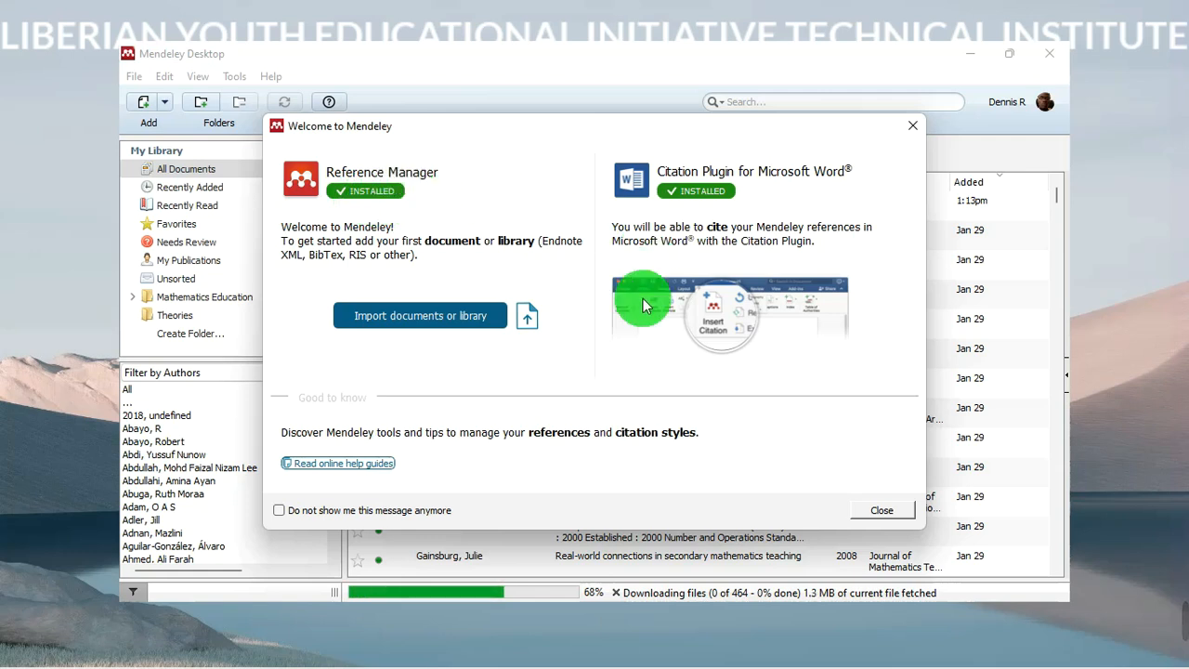
{"action": "left_click", "coordinate": [913, 125]}
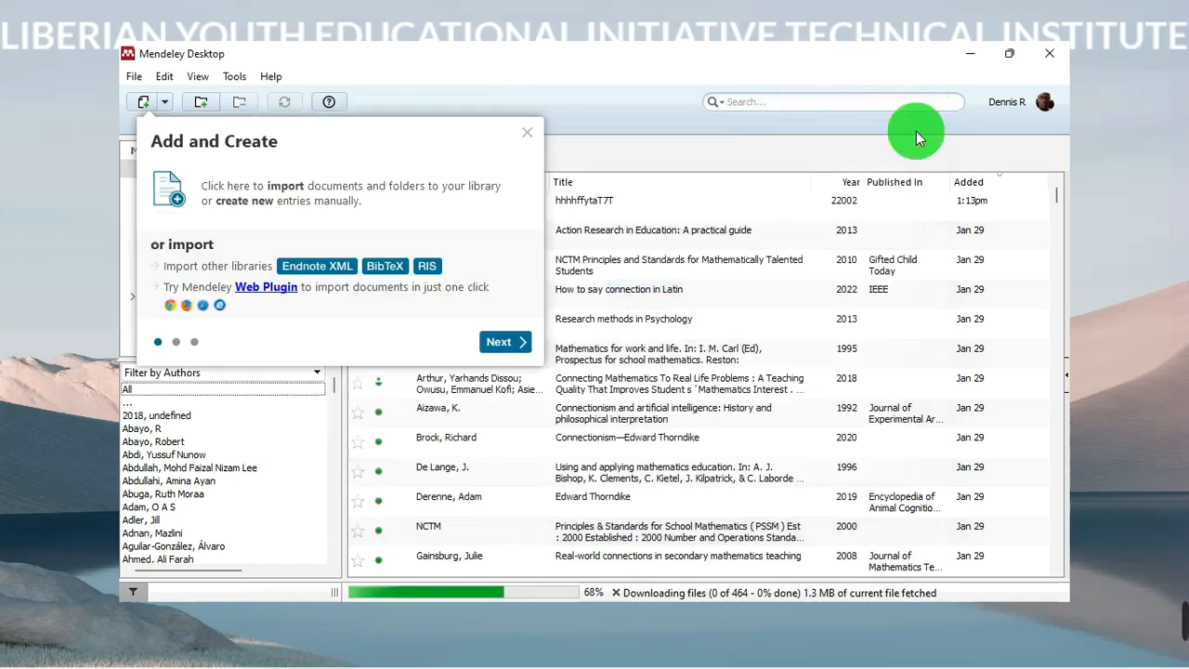
{"action": "left_click", "coordinate": [527, 133]}
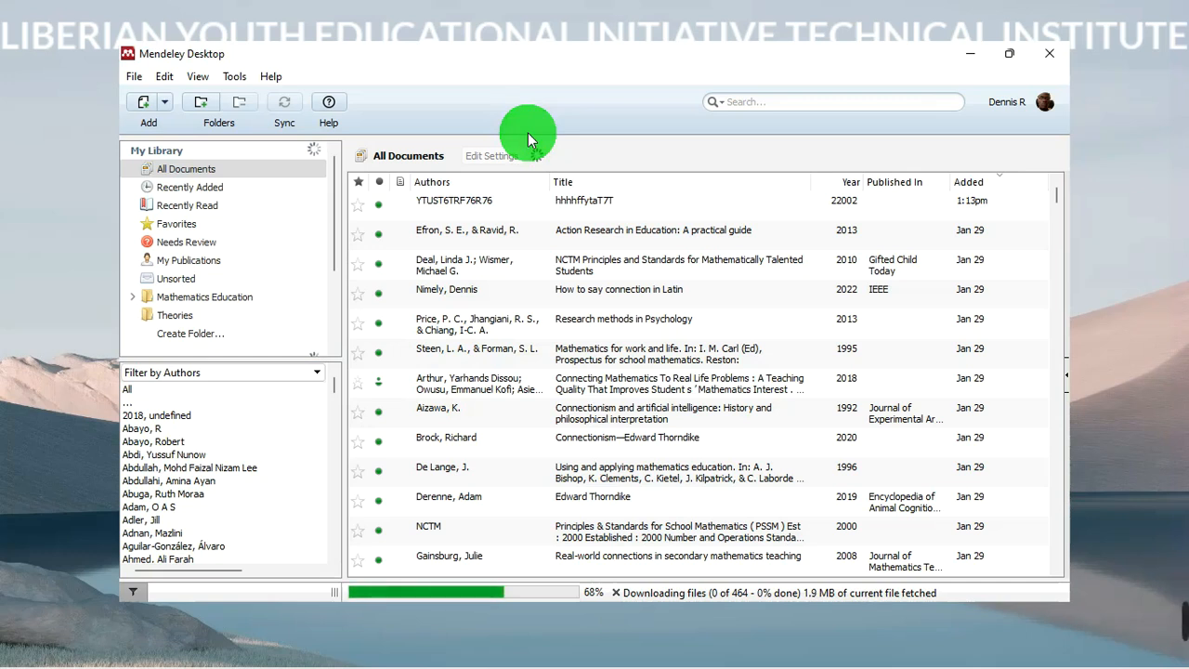
- Open the Tools menu to view the MS Word plugin and Mendeley Cite entries
{"action": "left_click", "coordinate": [236, 78]}
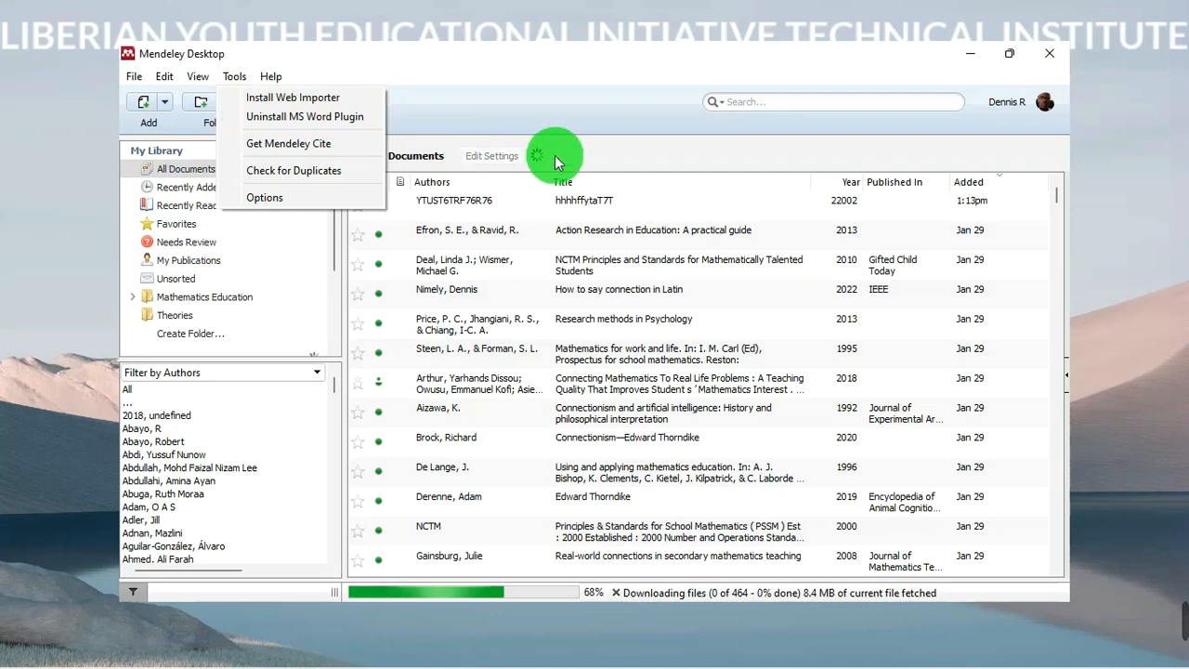
- Close the Tools menu without choosing anything and scroll the All Documents list
{"action": "left_click", "coordinate": [595, 156]}
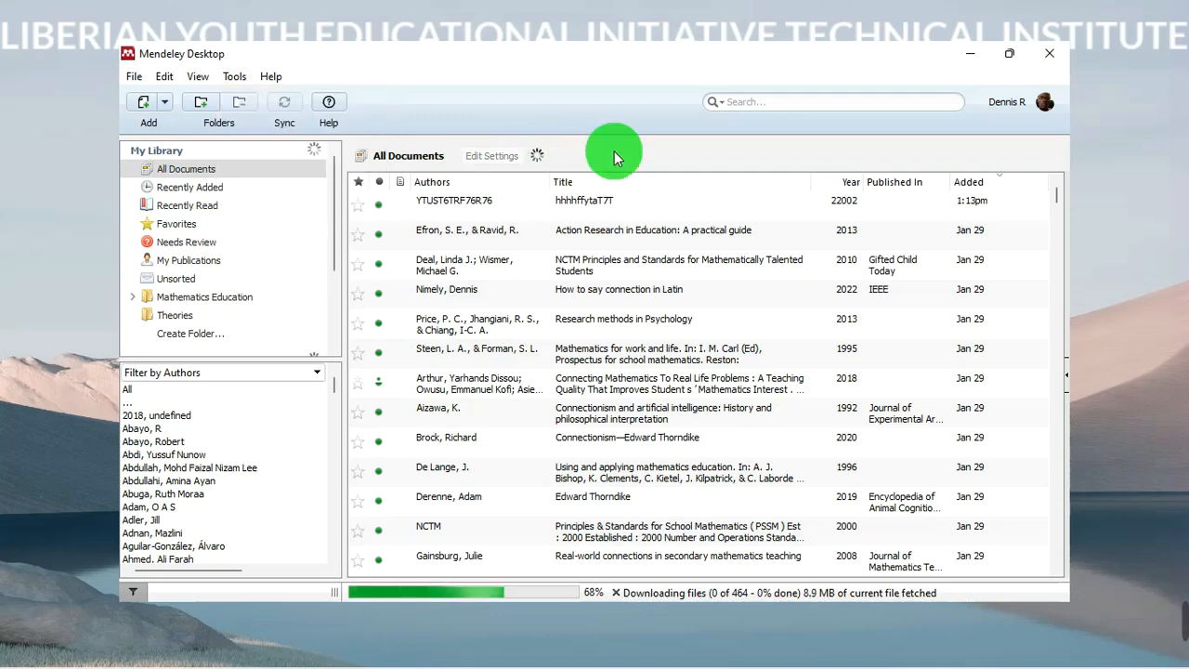
{"action": "left_click_drag", "start_coordinate": [1055, 191], "coordinate": [1073, 170]}
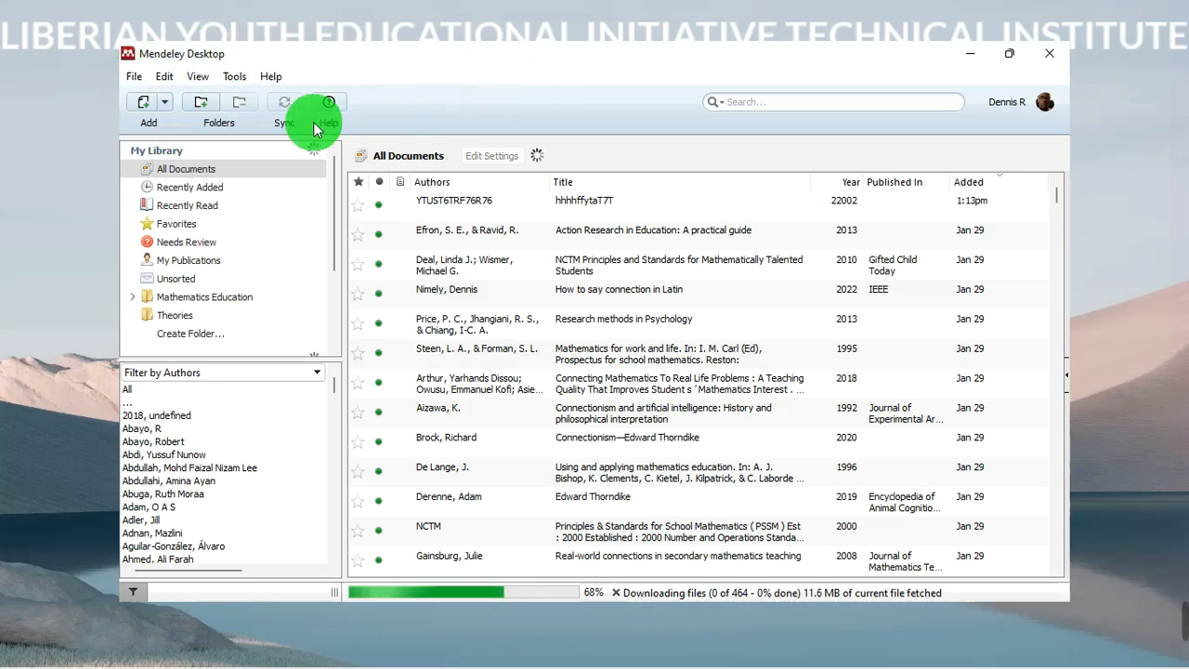
- Maximize the Mendeley window and open the Add Documents drop-down menu
{"action": "left_click", "coordinate": [1011, 62]}
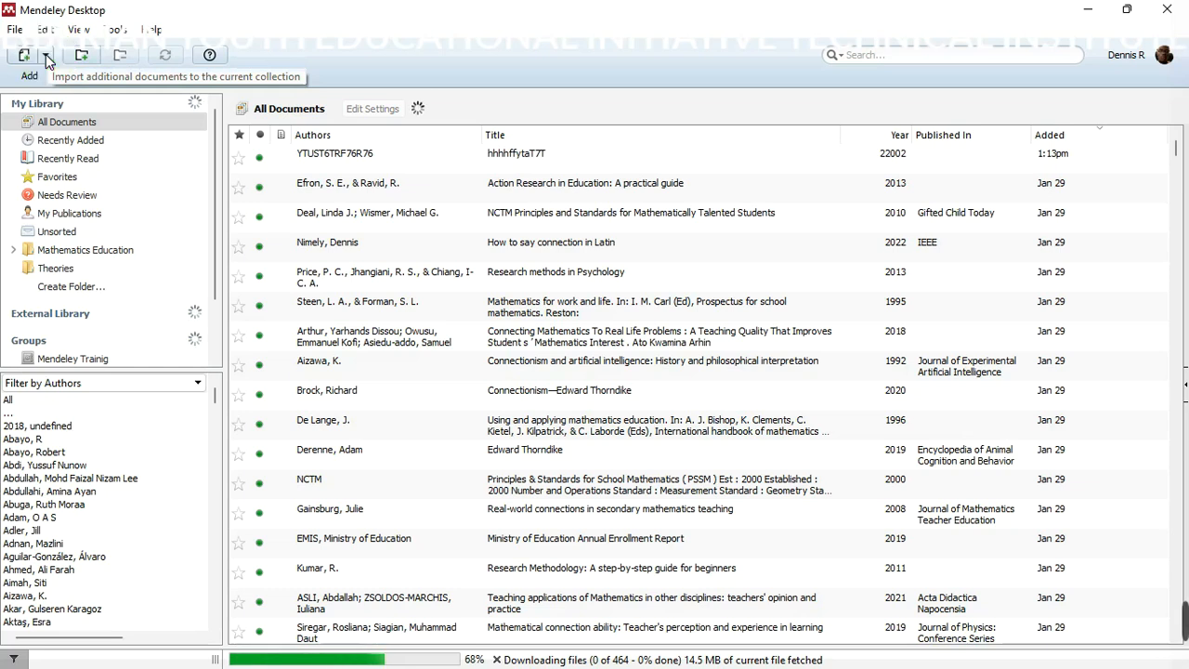
{"action": "left_click", "coordinate": [47, 57]}
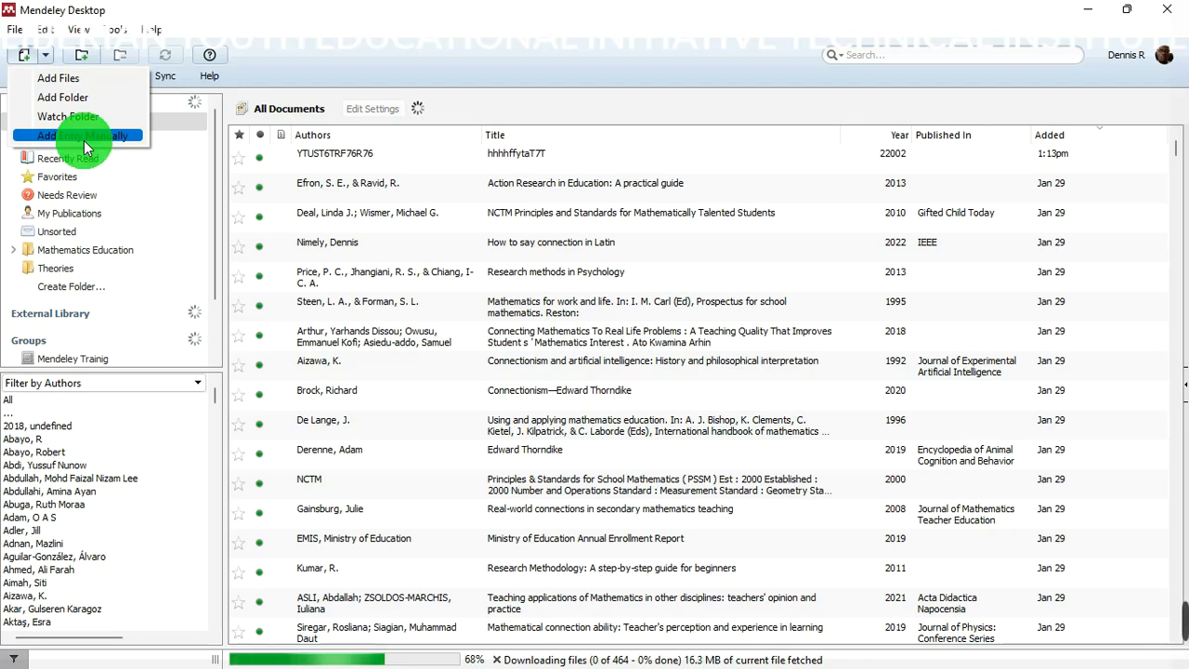
- Start adding files and select the Bridging Practice PDF for import
{"action": "left_click", "coordinate": [74, 82]}
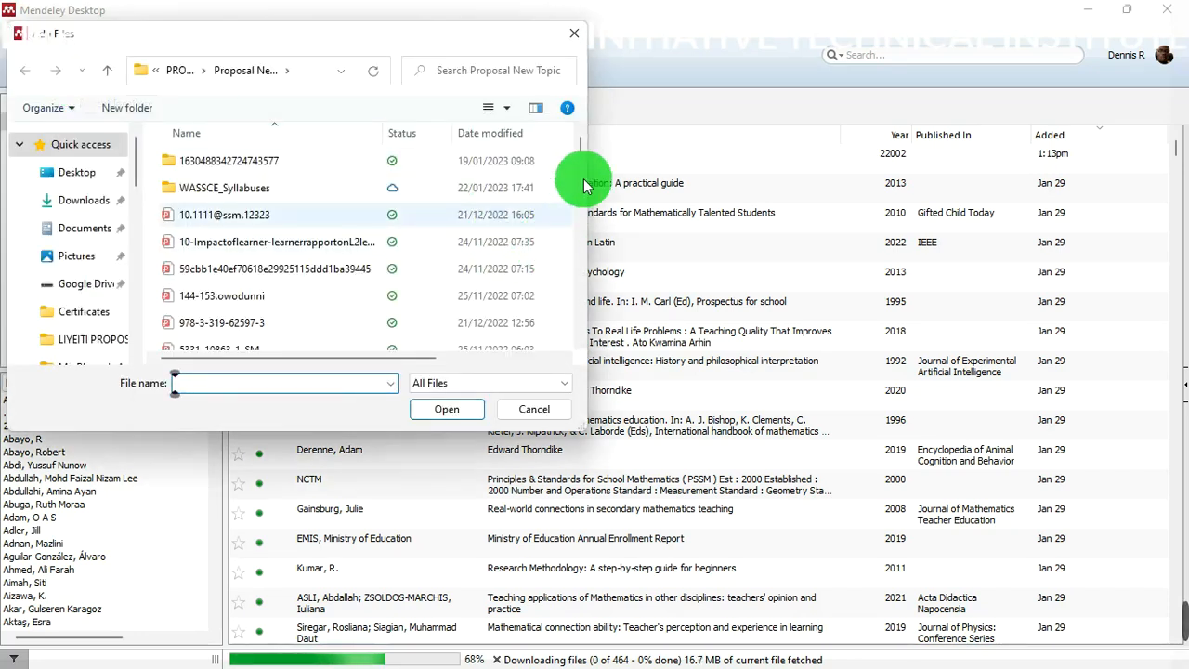
{"action": "left_click_drag", "start_coordinate": [579, 148], "coordinate": [587, 189]}
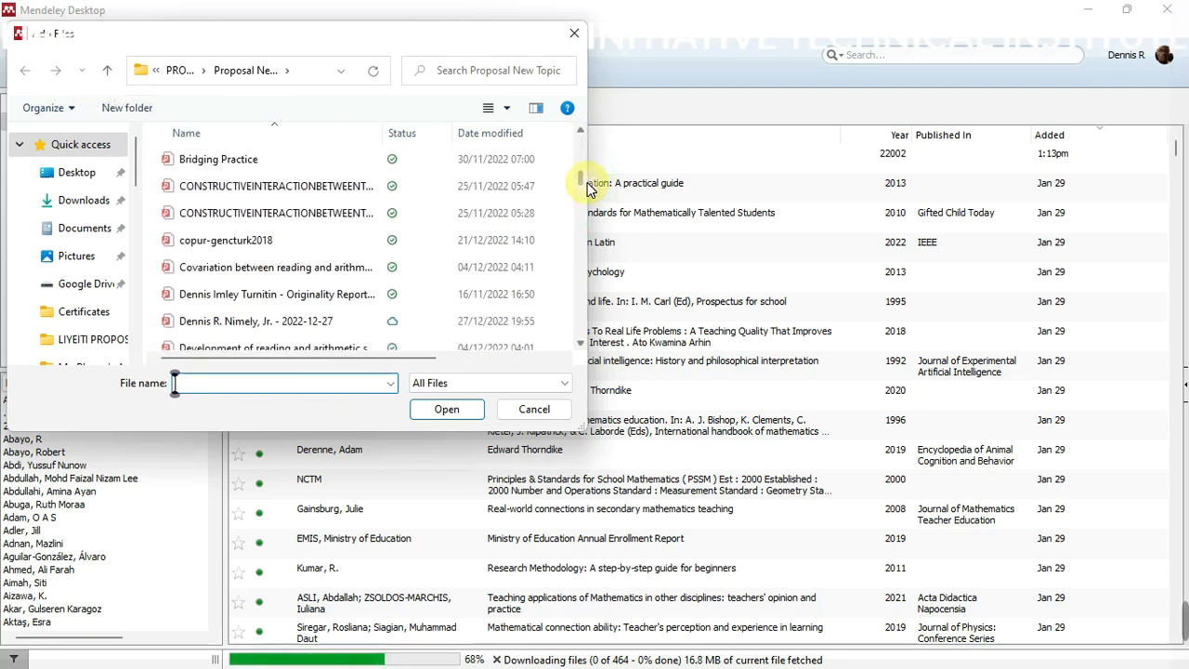
{"action": "left_click", "coordinate": [216, 168]}
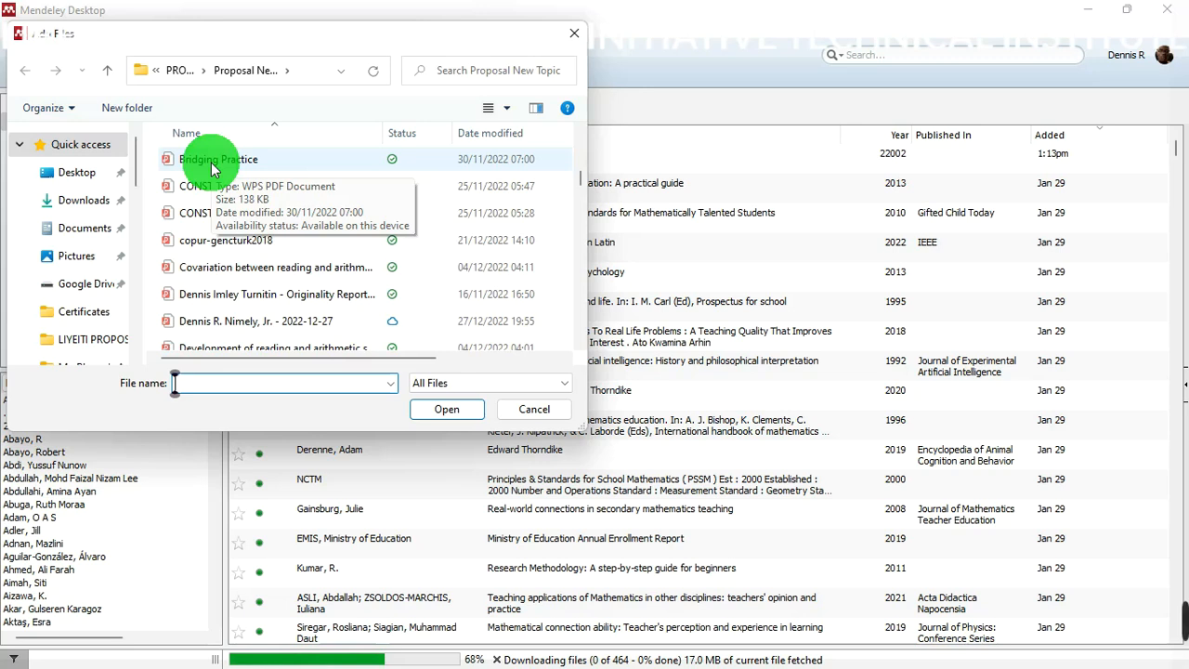
{"action": "left_click", "coordinate": [213, 162]}
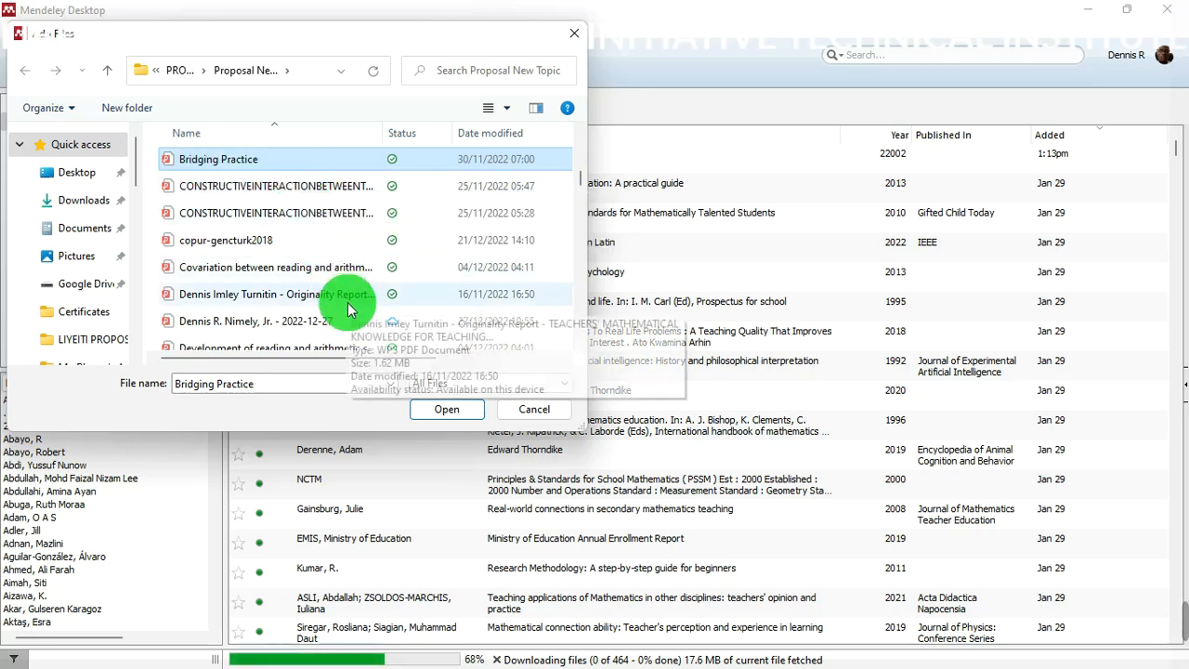
- Add the Turnitin originality report and 'Effect of reading comprehension' to the file selection
{"action": "left_click", "coordinate": [248, 297], "text": "ctrl"}
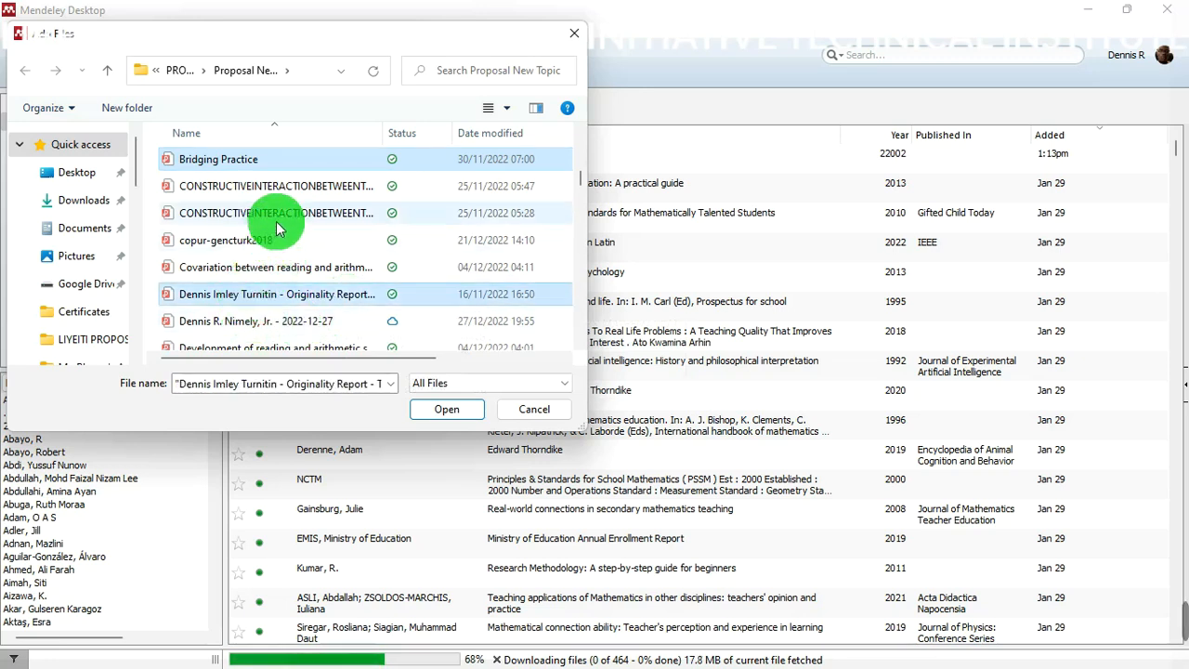
{"action": "left_click", "coordinate": [579, 345]}
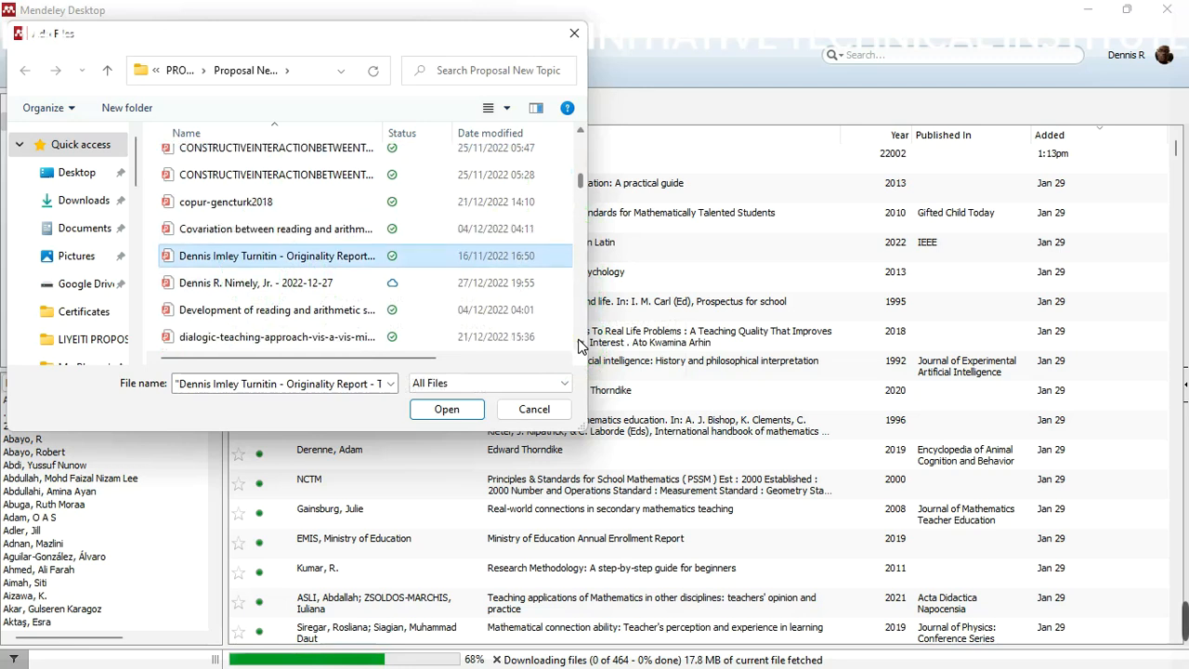
{"action": "left_click", "coordinate": [579, 344]}
{"action": "left_click", "coordinate": [580, 345]}
{"action": "left_click", "coordinate": [249, 310], "text": "ctrl"}
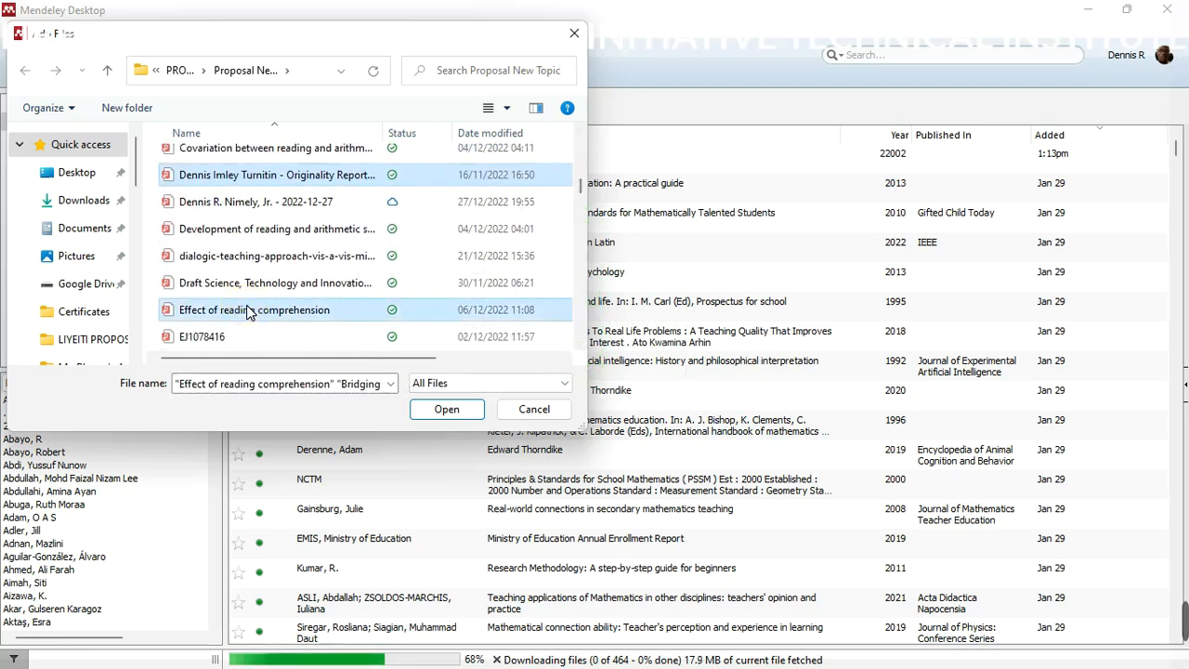
{"action": "mouse_move", "coordinate": [583, 191]}
{"action": "left_mouse_down"}
{"action": "mouse_move", "coordinate": [584, 146]}
{"action": "mouse_move", "coordinate": [569, 200]}
{"action": "mouse_move", "coordinate": [581, 283]}
{"action": "mouse_move", "coordinate": [580, 201]}
{"action": "left_mouse_up"}
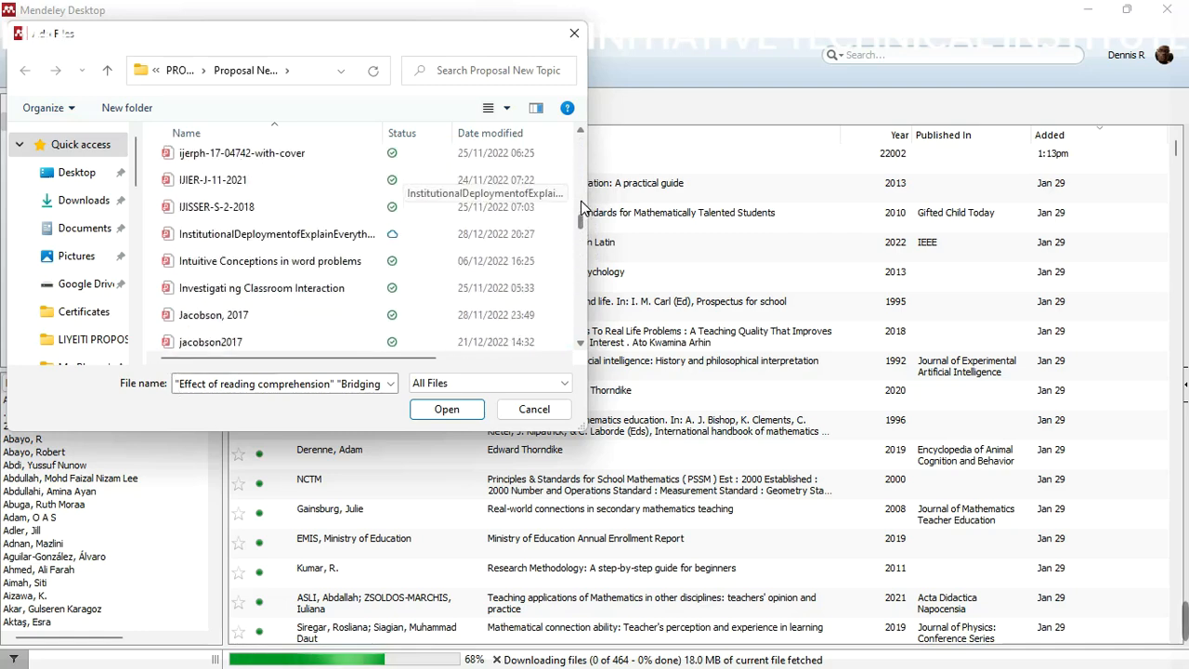
{"action": "left_click", "coordinate": [580, 201]}
{"action": "left_click", "coordinate": [480, 405]}
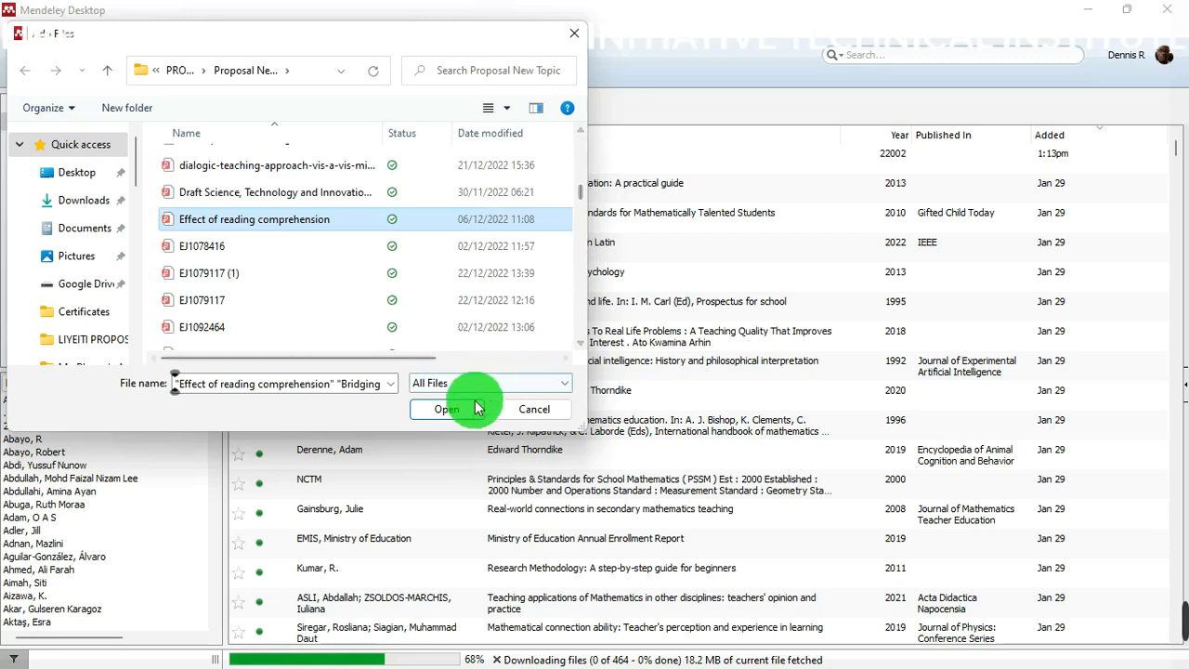
- Import the selected PDFs into the library, then reopen the Add menu
{"action": "left_click", "coordinate": [457, 413]}
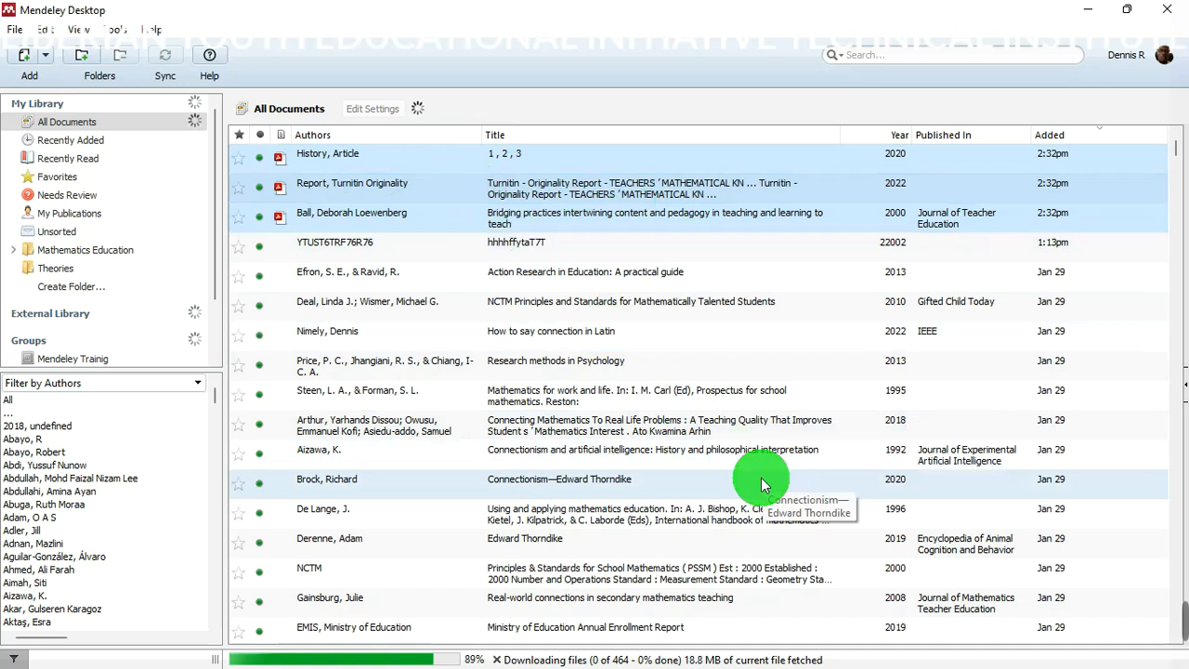
{"action": "left_click", "coordinate": [45, 54]}
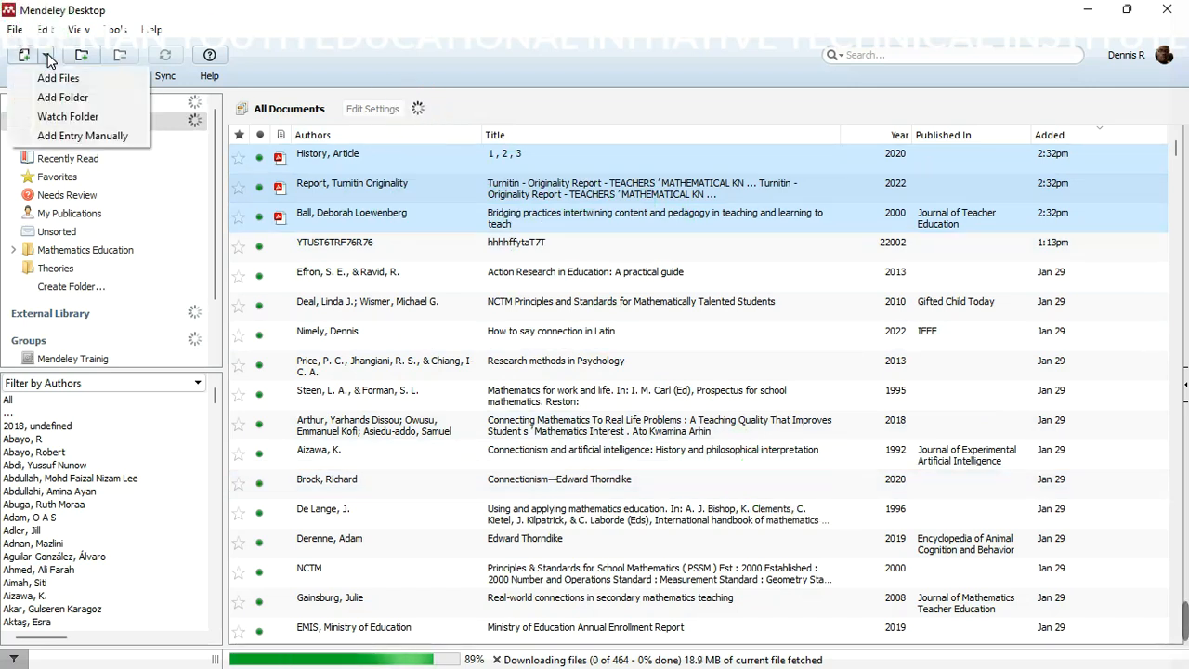
{"action": "left_click", "coordinate": [97, 94]}
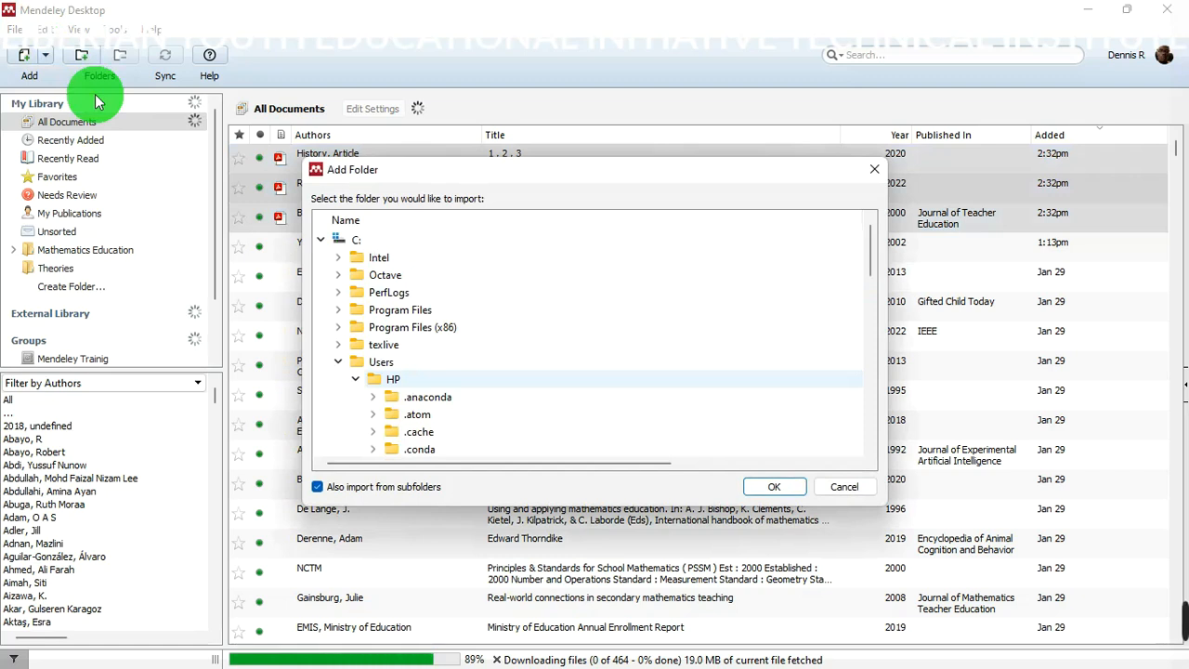
{"action": "left_click_drag", "start_coordinate": [870, 244], "coordinate": [907, 379]}
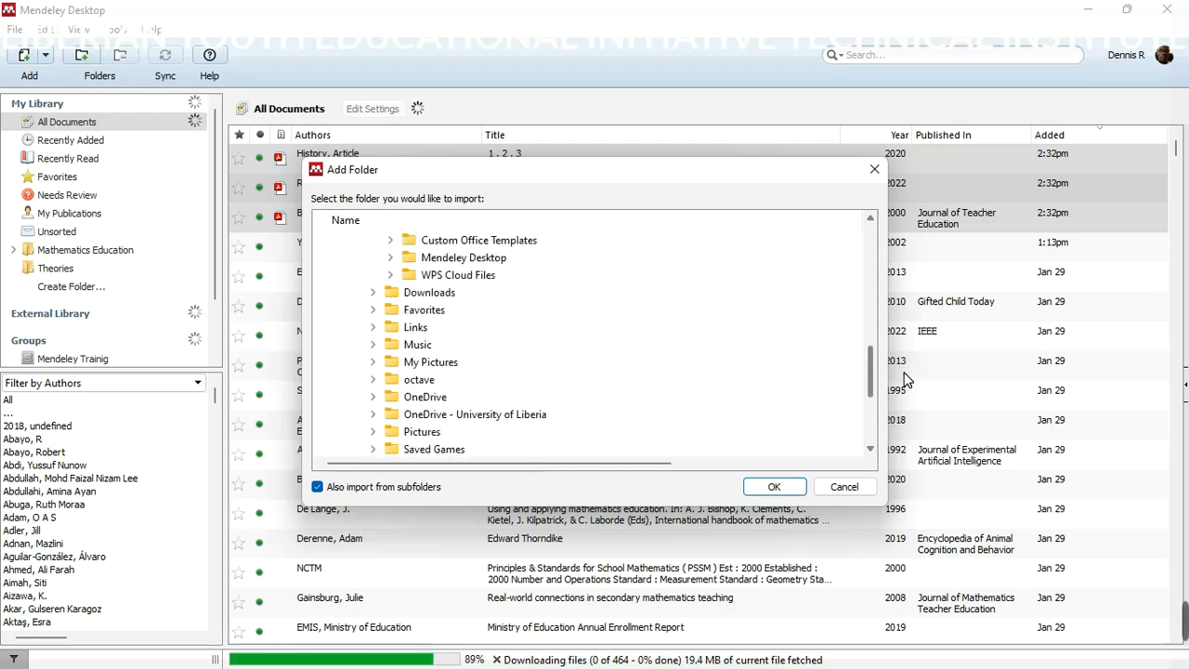
{"action": "left_click_drag", "start_coordinate": [905, 374], "coordinate": [904, 366]}
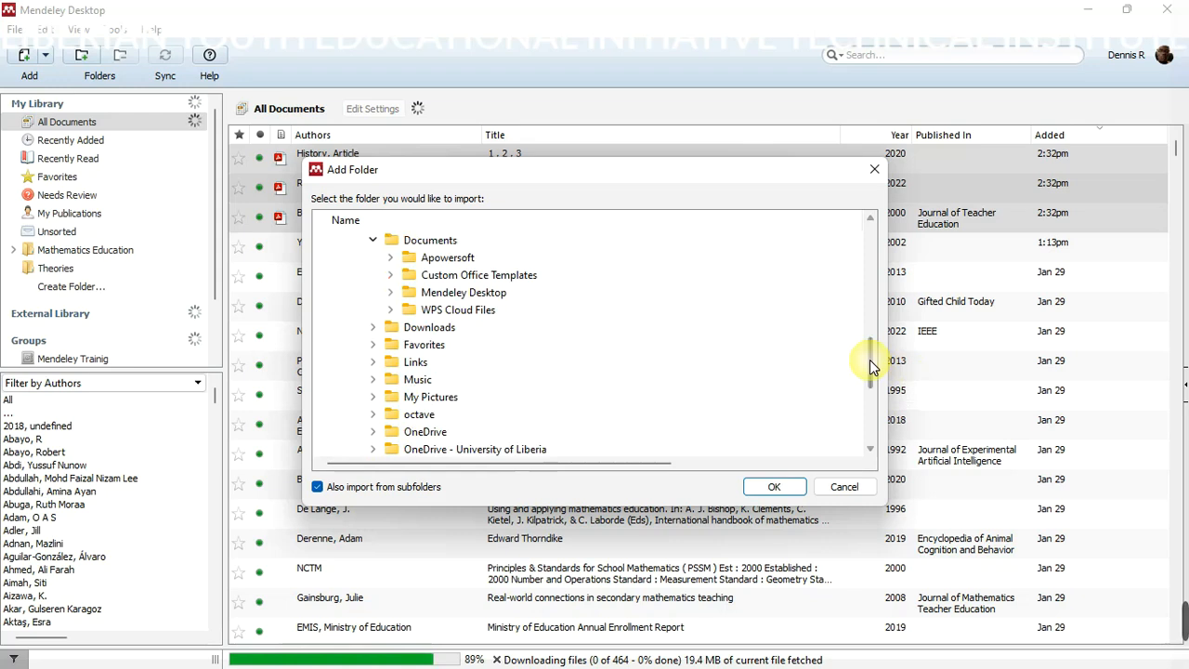
{"action": "left_click", "coordinate": [433, 330]}
{"action": "left_click", "coordinate": [433, 331]}
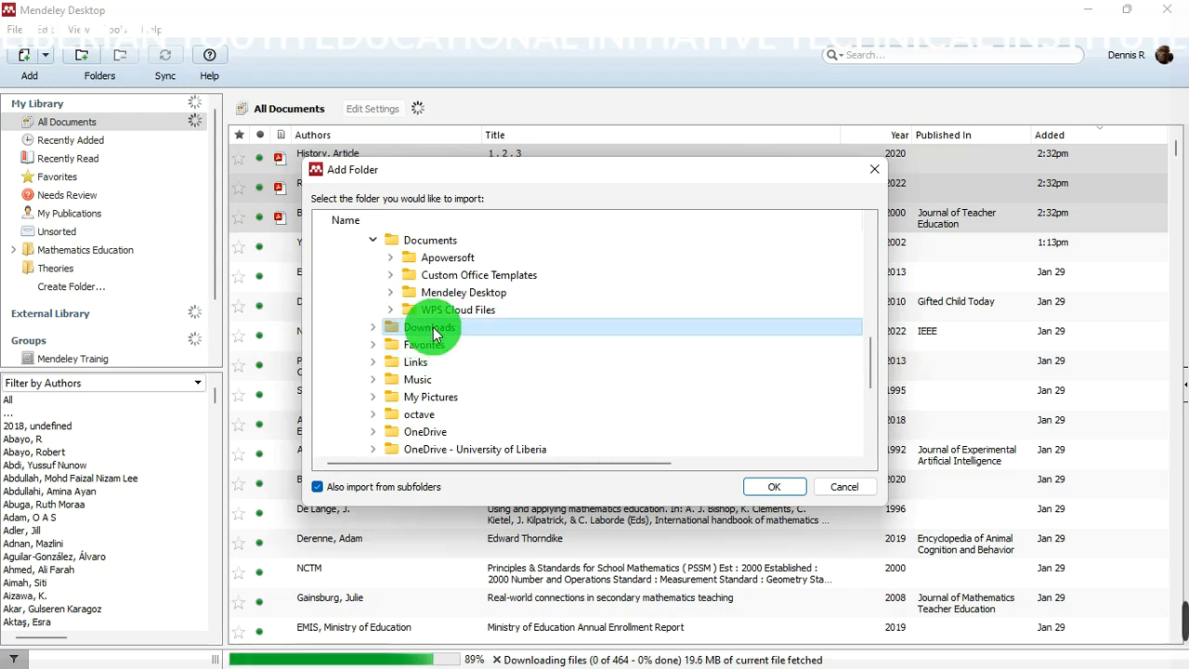
{"action": "left_click", "coordinate": [785, 489]}
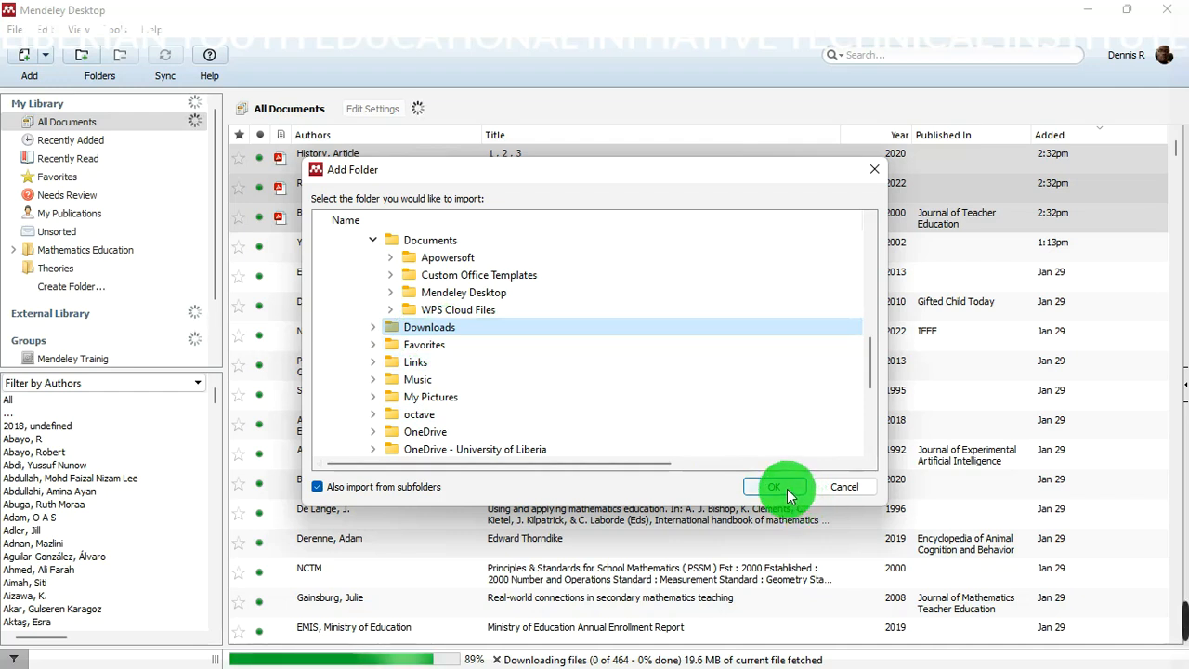
{"action": "left_click", "coordinate": [494, 329]}
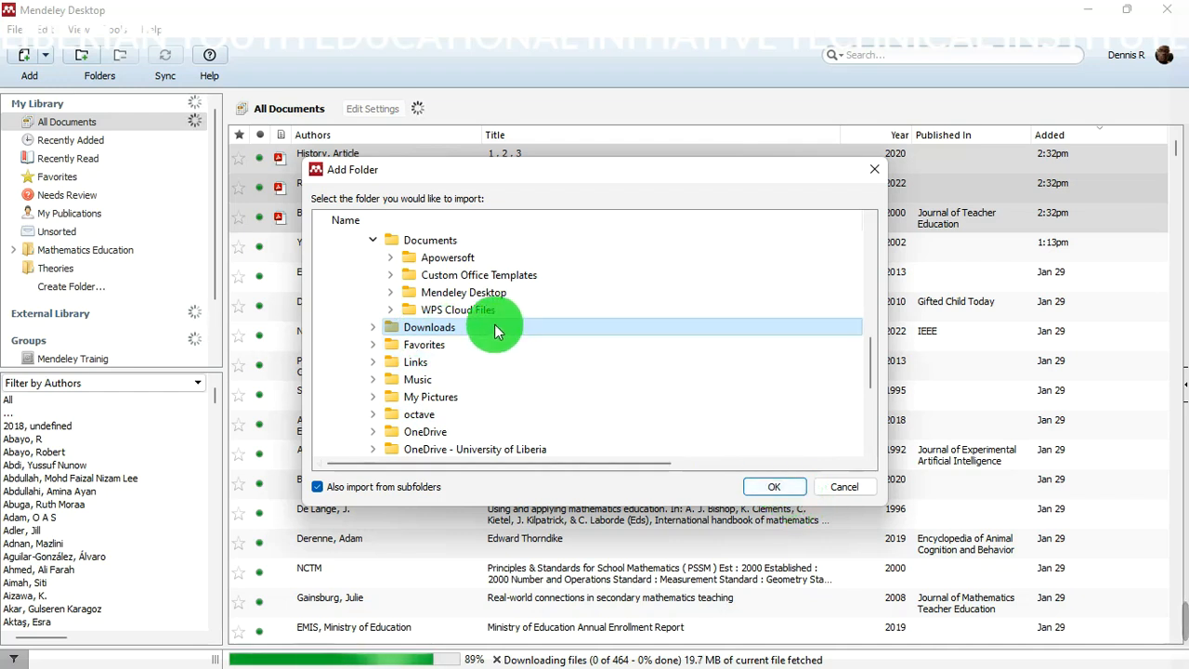
{"action": "left_click", "coordinate": [767, 489]}
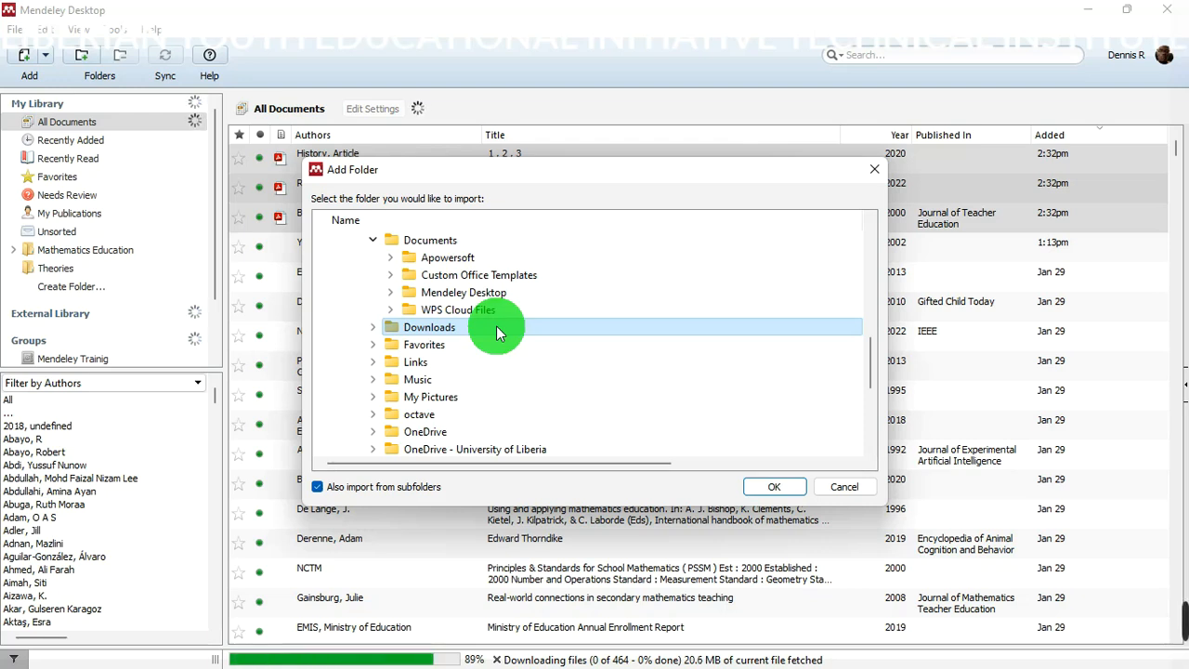
{"action": "left_click", "coordinate": [873, 171]}
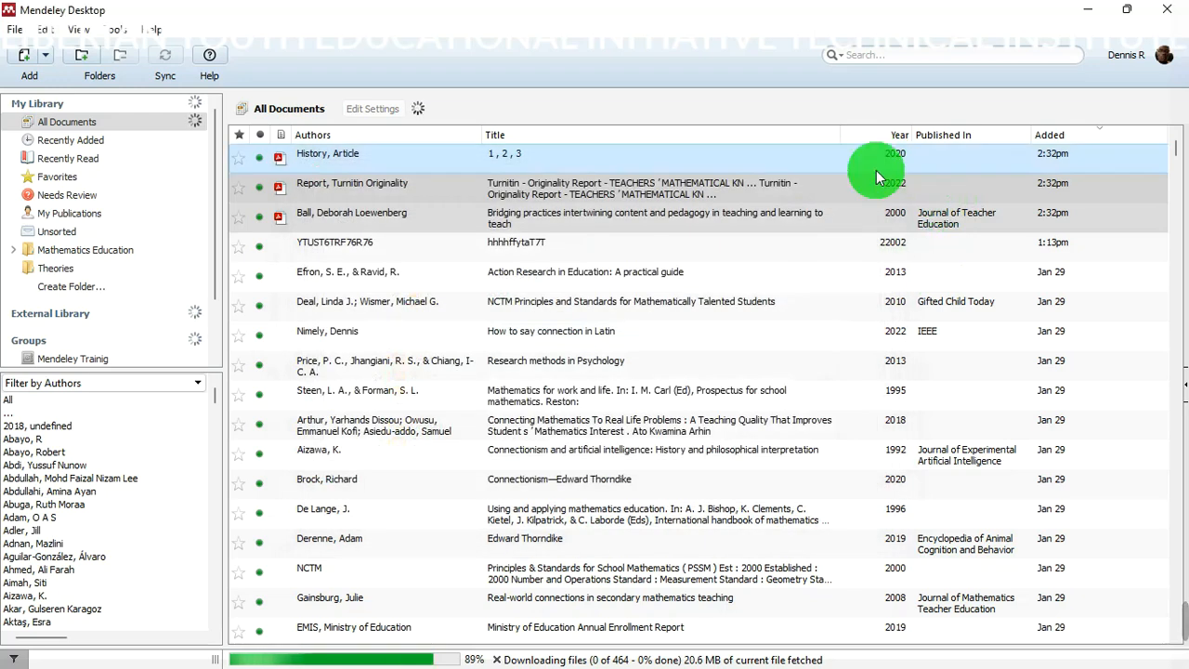
- Open a blank New Document form via Add Entry Manually, closing and reopening it once
{"action": "left_click", "coordinate": [45, 55]}
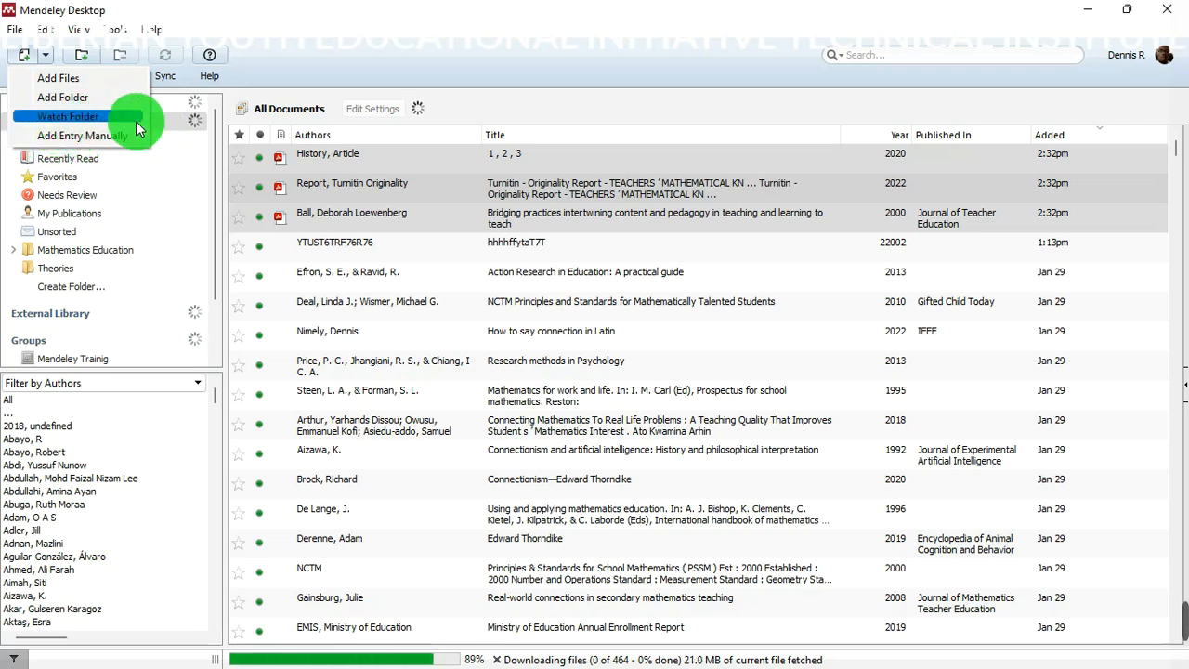
{"action": "left_click", "coordinate": [82, 139]}
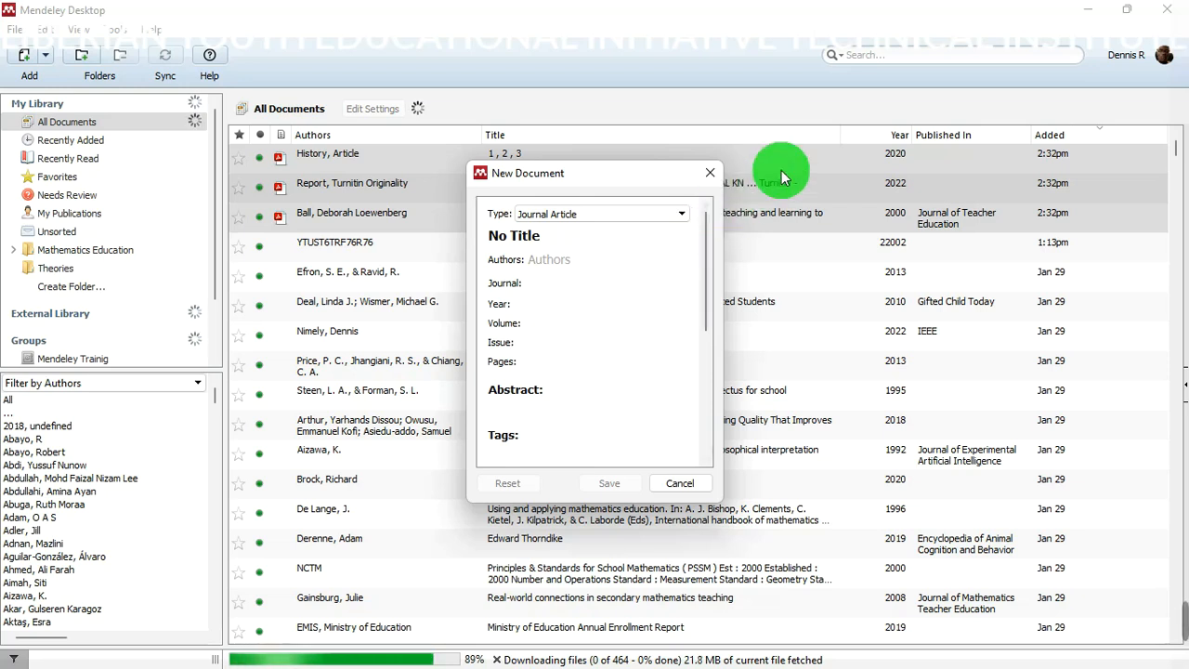
{"action": "left_click", "coordinate": [709, 172]}
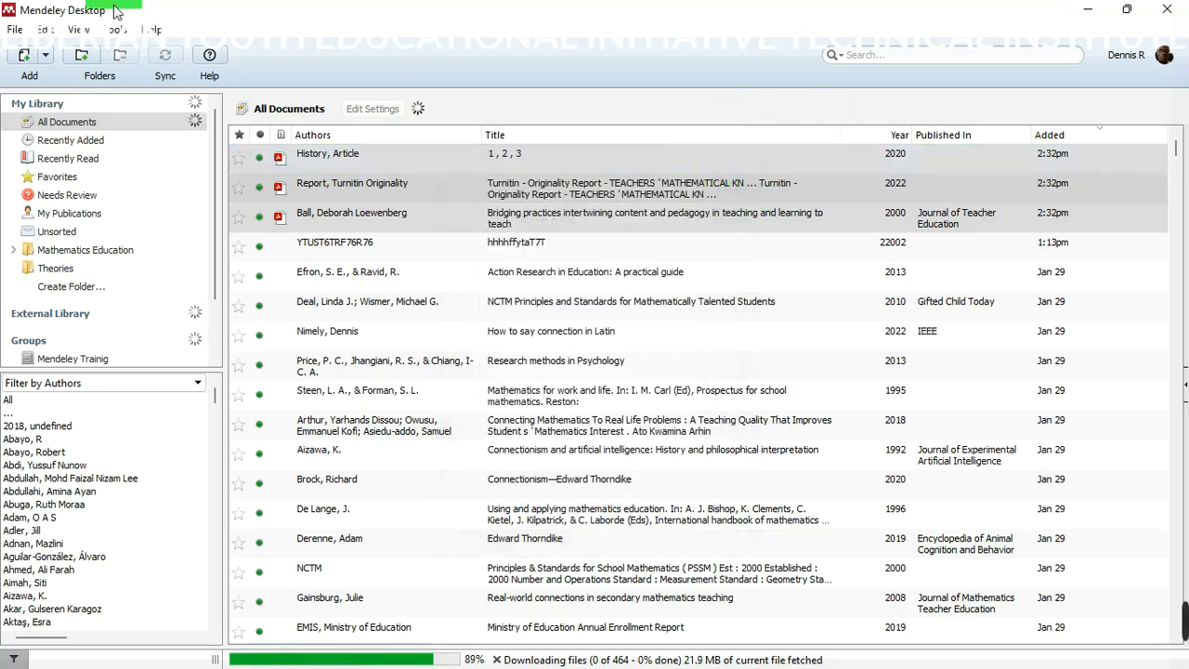
{"action": "left_click", "coordinate": [44, 62]}
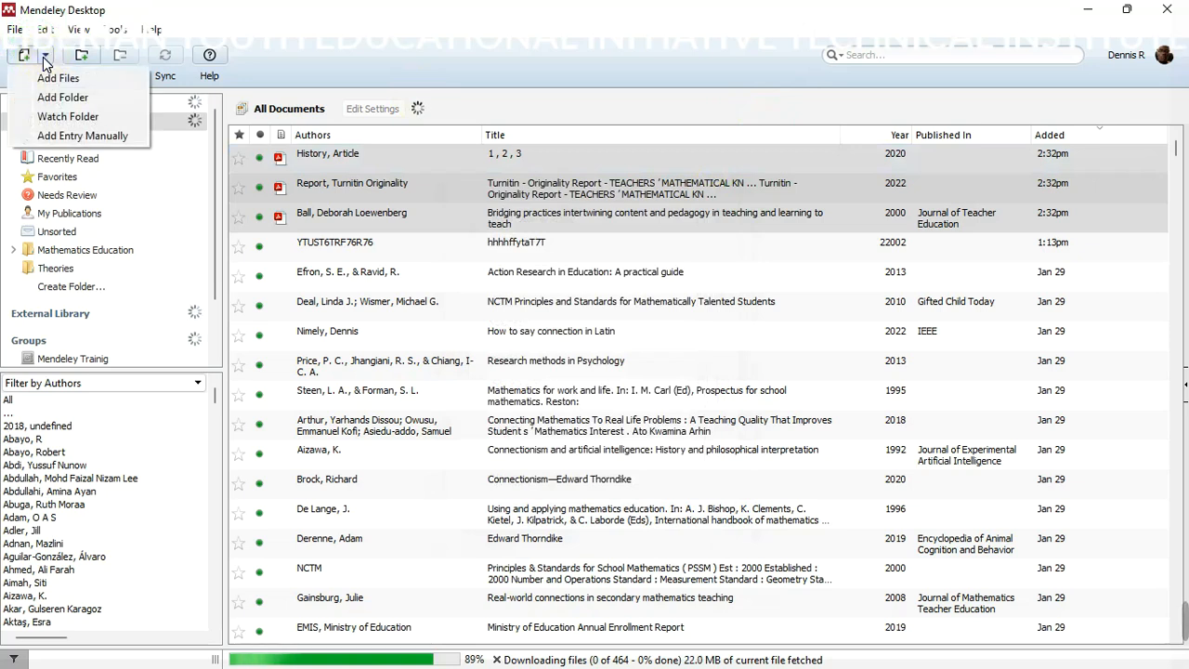
{"action": "left_click", "coordinate": [68, 137]}
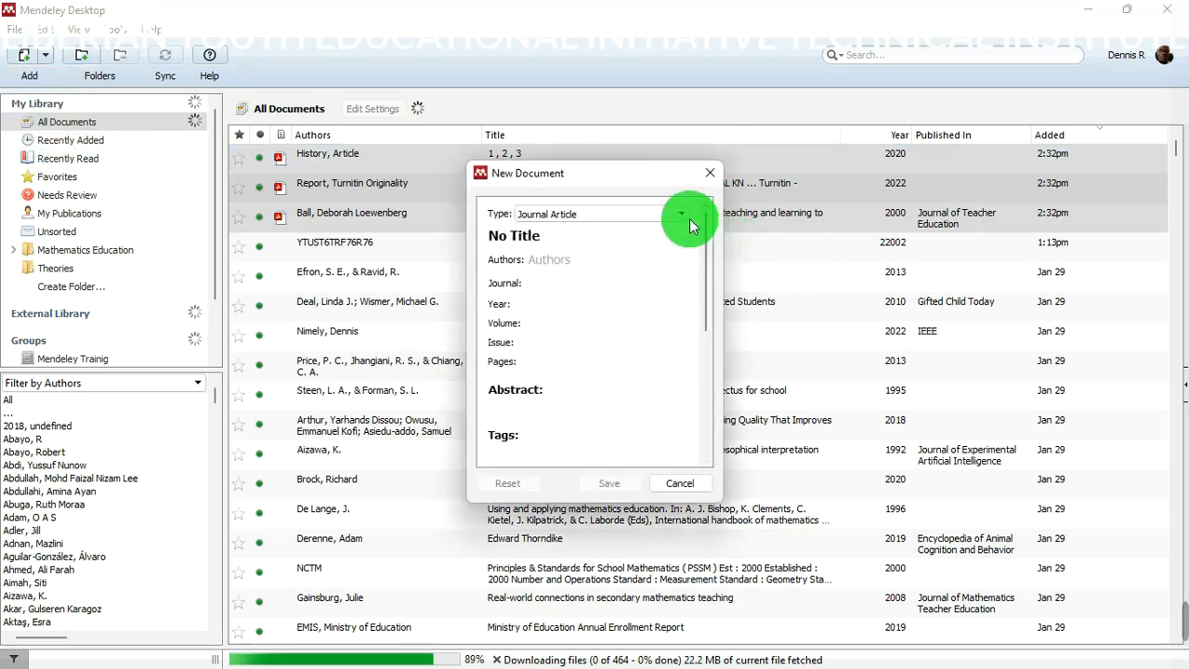
- Change the New Document type from Journal Article to Book Section
{"action": "left_click", "coordinate": [688, 217]}
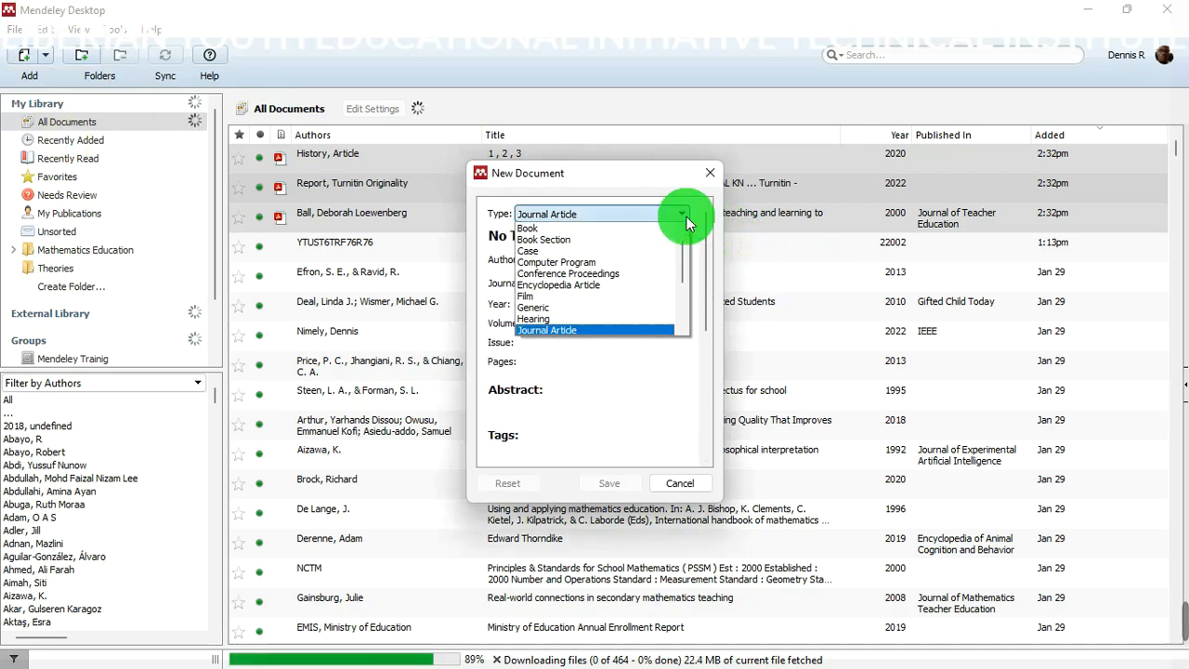
{"action": "scroll", "coordinate": [681, 247], "scroll_direction": "up", "scroll_amount": 1}
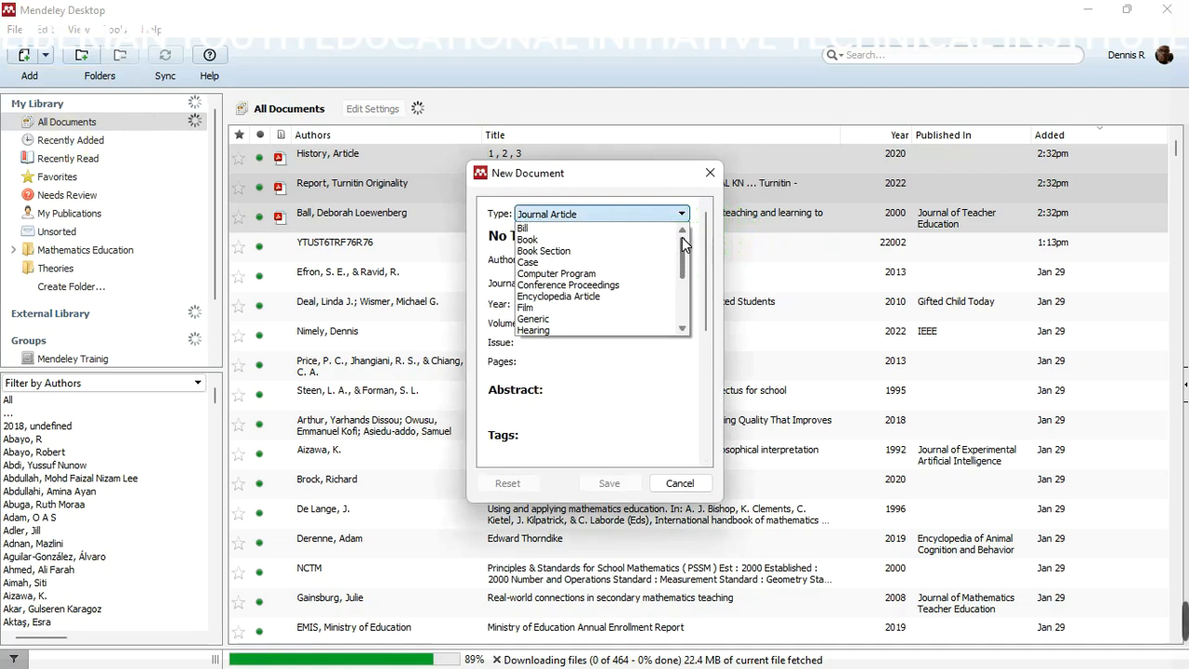
{"action": "left_click", "coordinate": [585, 230]}
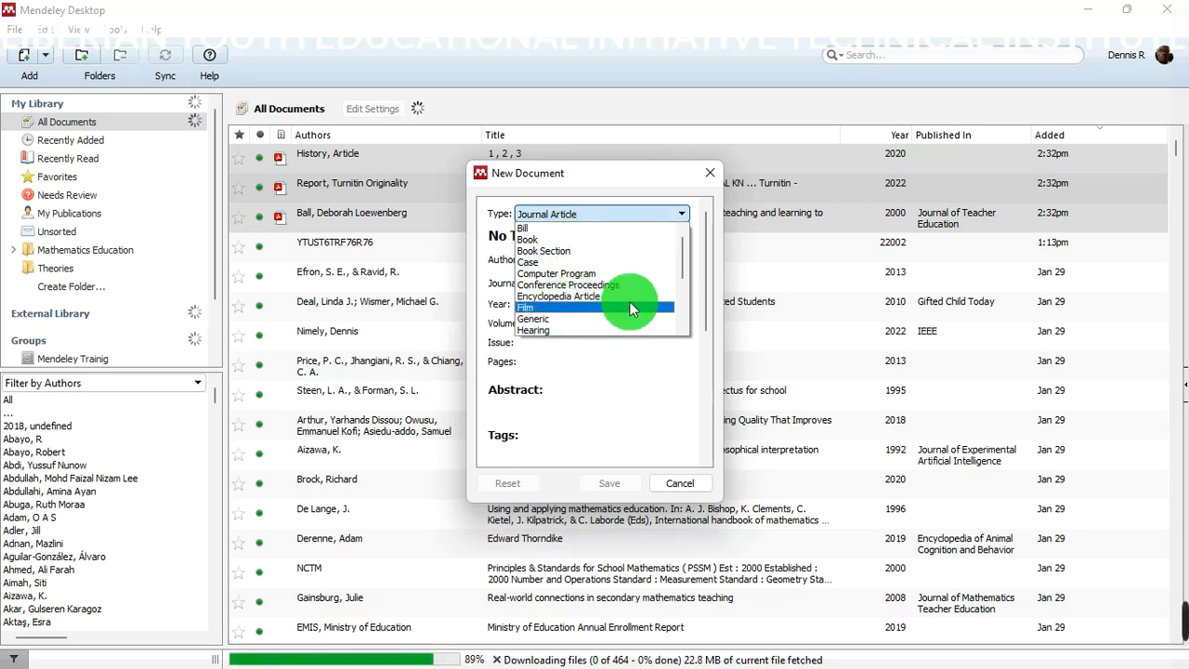
{"action": "left_click_drag", "start_coordinate": [682, 257], "coordinate": [685, 323]}
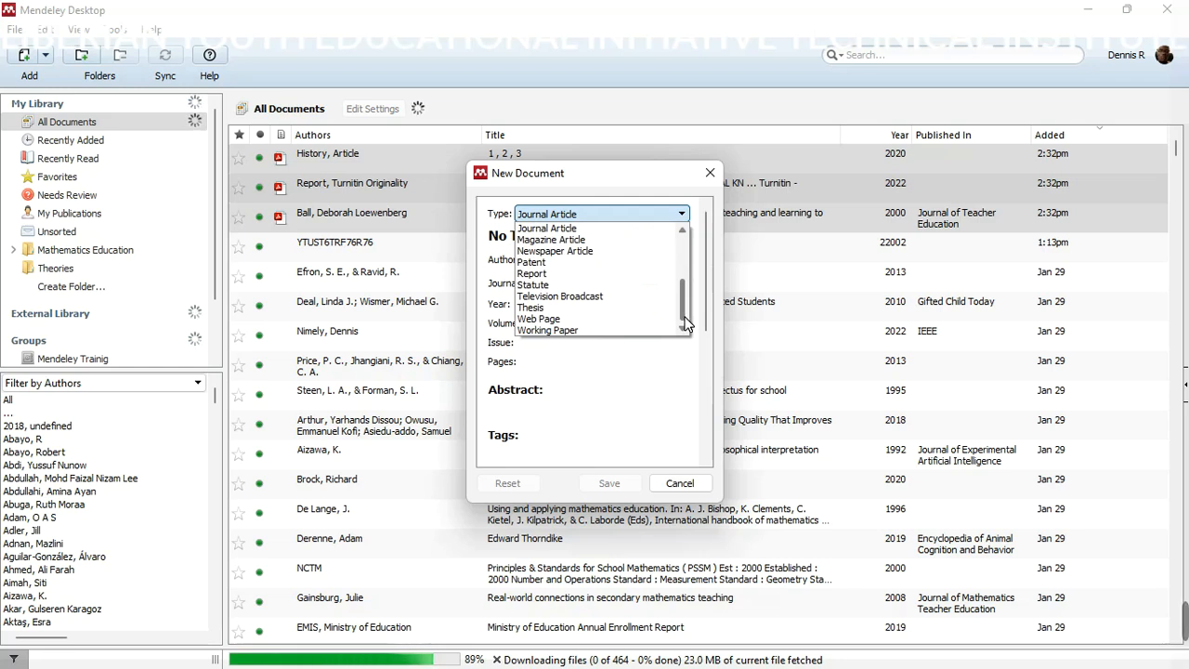
{"action": "scroll", "coordinate": [685, 279], "scroll_direction": "up", "scroll_amount": 4}
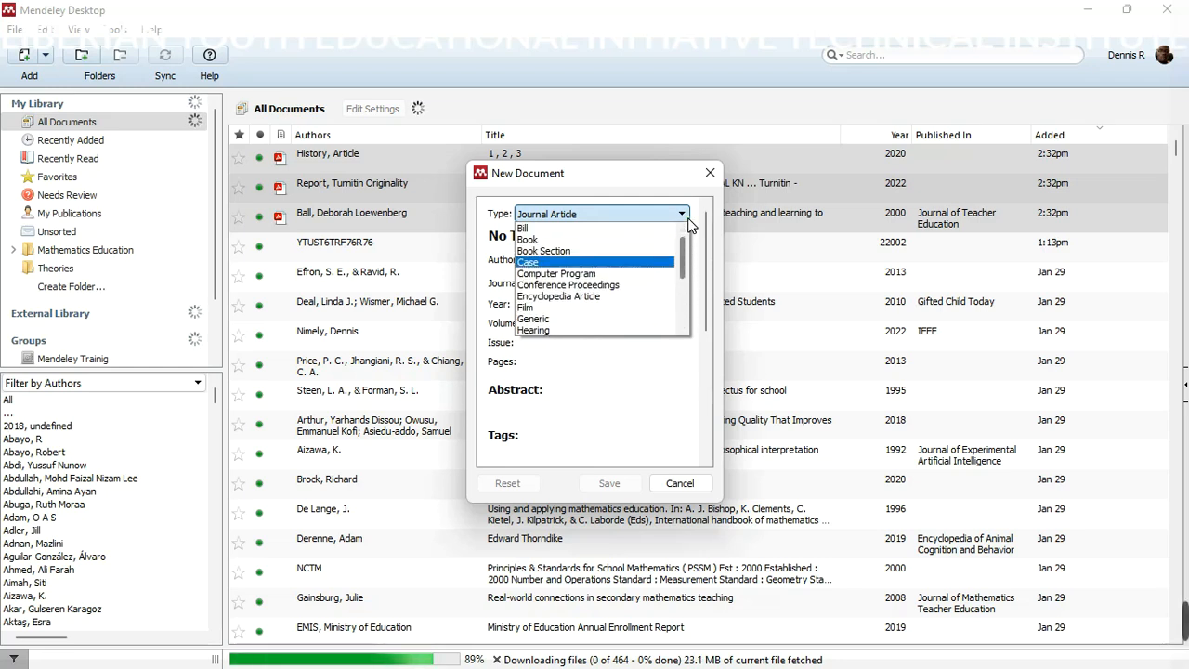
{"action": "left_click", "coordinate": [687, 217]}
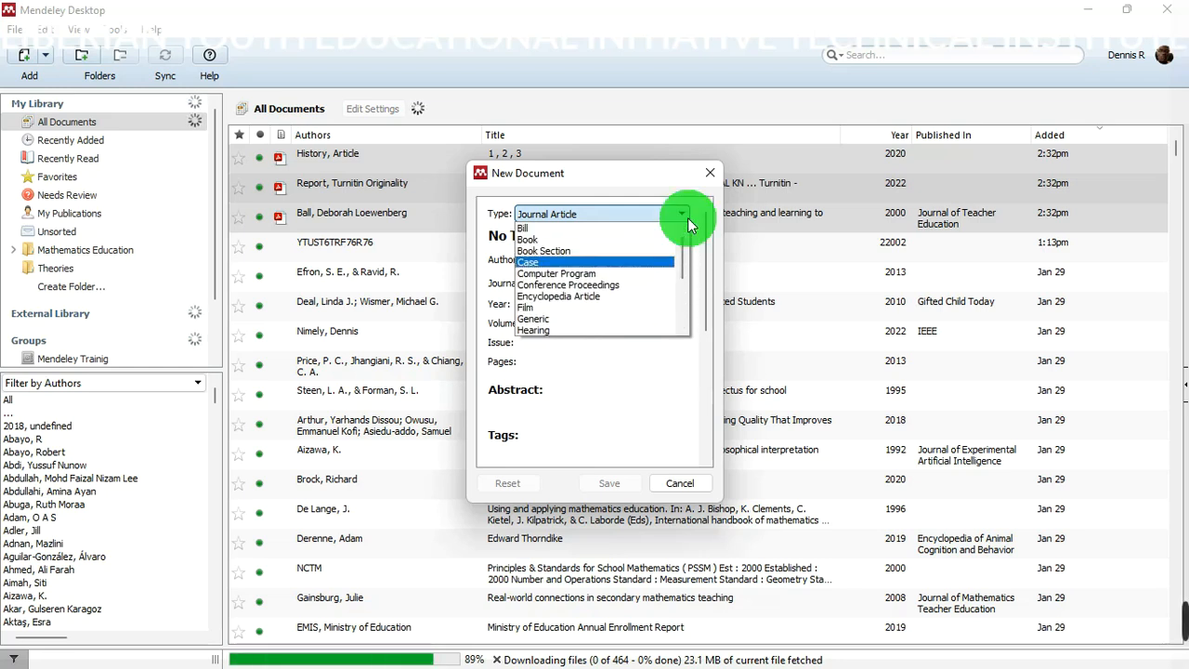
{"action": "left_click", "coordinate": [562, 251]}
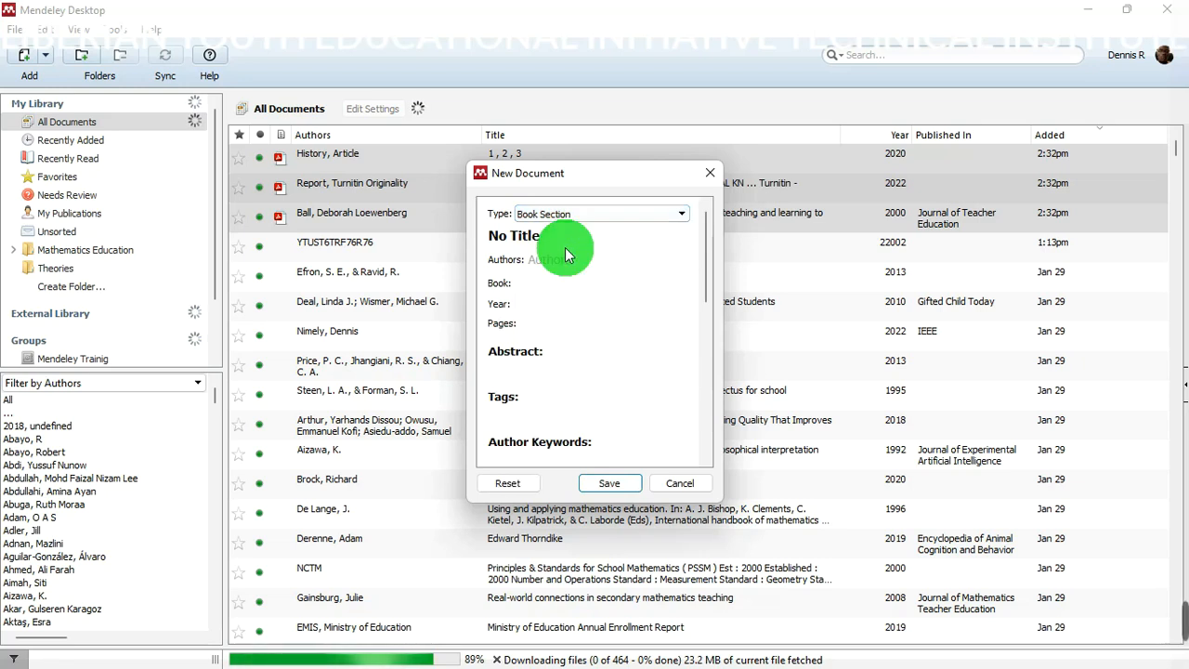
{"action": "left_click", "coordinate": [514, 238]}
{"action": "left_click", "coordinate": [525, 244]}
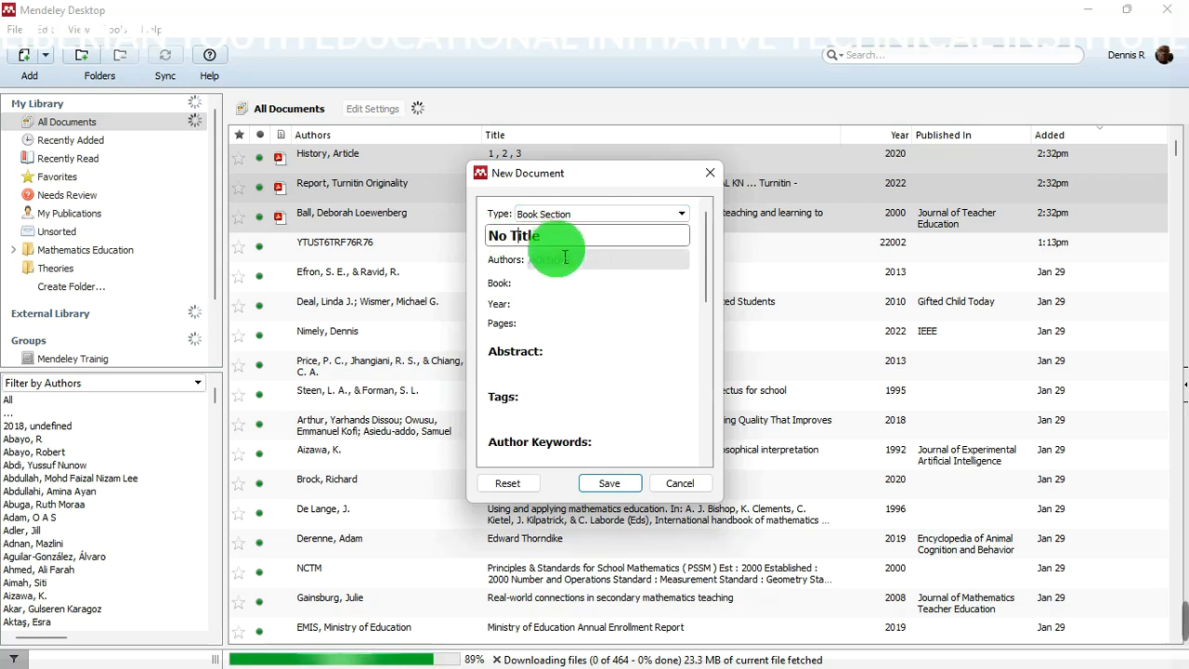
{"action": "left_click_drag", "start_coordinate": [577, 247], "coordinate": [534, 249]}
{"action": "left_click", "coordinate": [522, 269]}
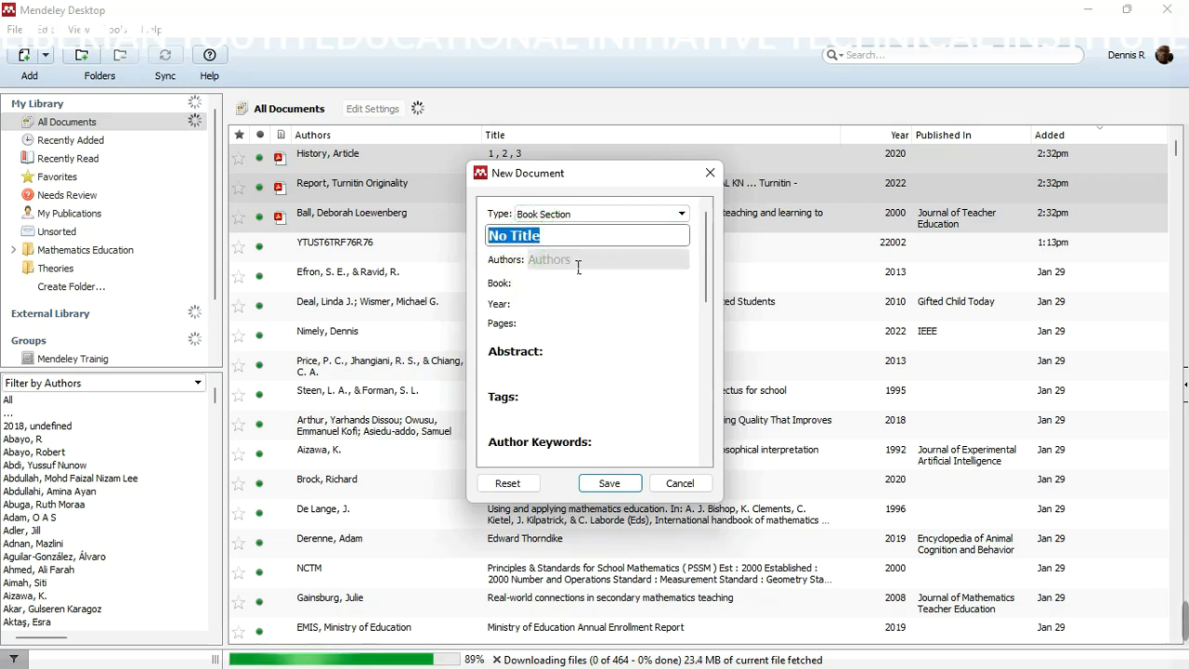
{"action": "left_click", "coordinate": [576, 266]}
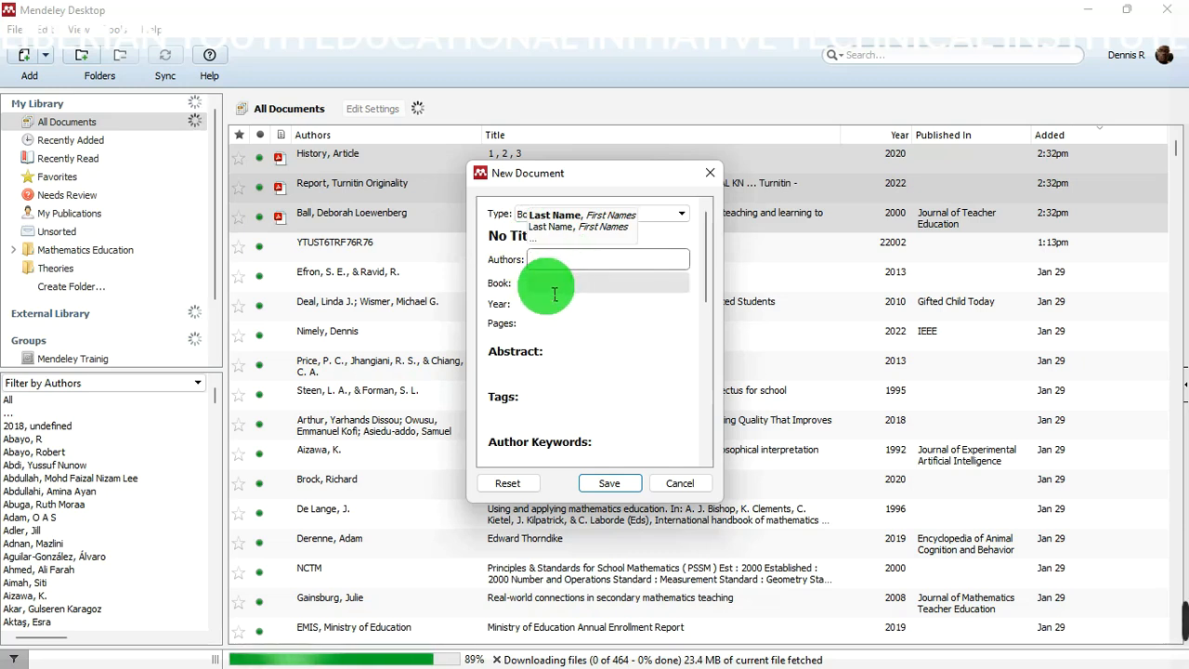
{"action": "left_click", "coordinate": [555, 286]}
{"action": "left_click", "coordinate": [552, 303]}
{"action": "left_click", "coordinate": [554, 323]}
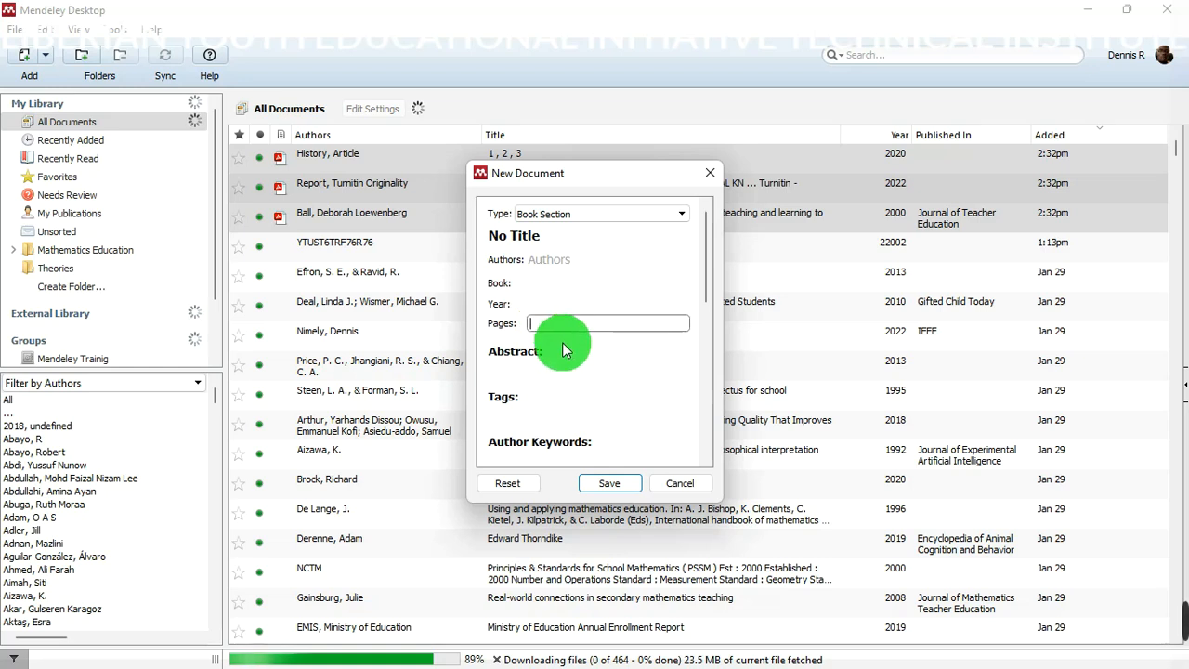
{"action": "left_click", "coordinate": [557, 371]}
{"action": "left_click_drag", "start_coordinate": [696, 239], "coordinate": [707, 353]}
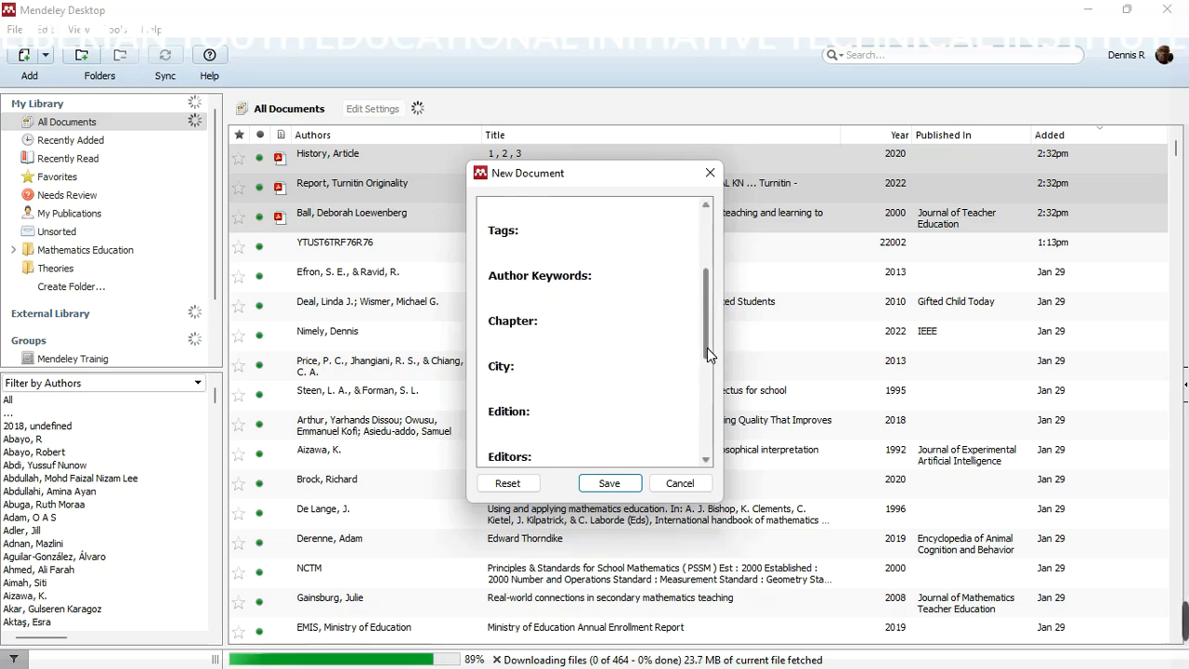
{"action": "left_click", "coordinate": [571, 306]}
{"action": "left_click", "coordinate": [565, 340]}
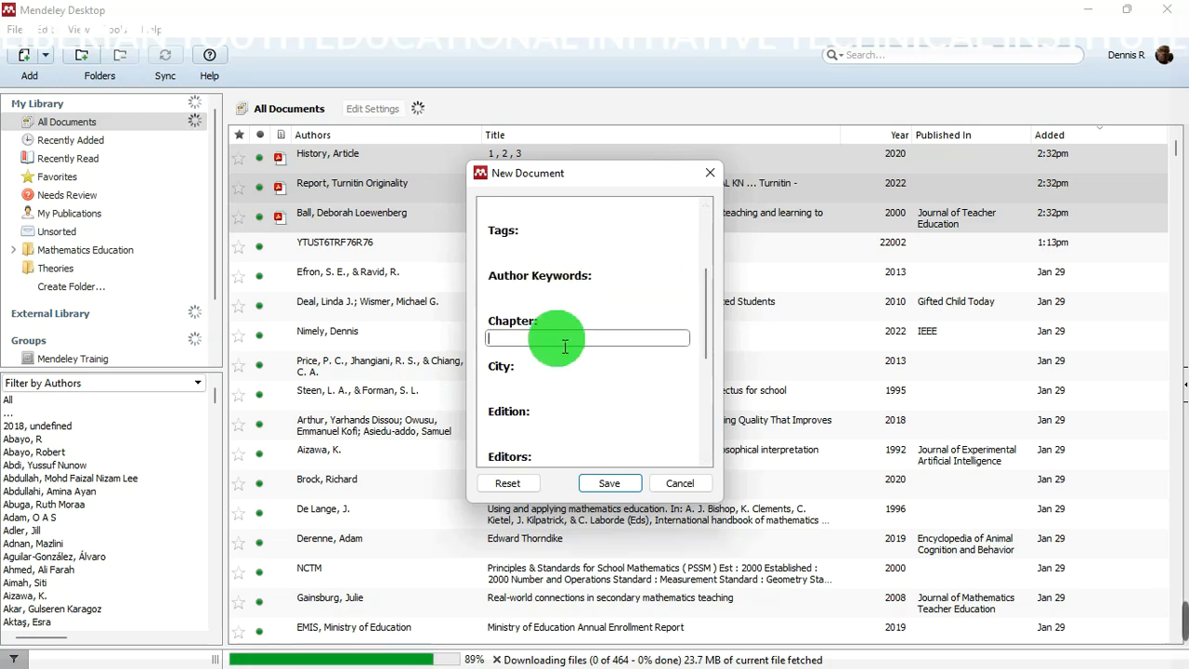
{"action": "left_click_drag", "start_coordinate": [713, 315], "coordinate": [704, 345]}
{"action": "left_click_drag", "start_coordinate": [705, 344], "coordinate": [708, 232]}
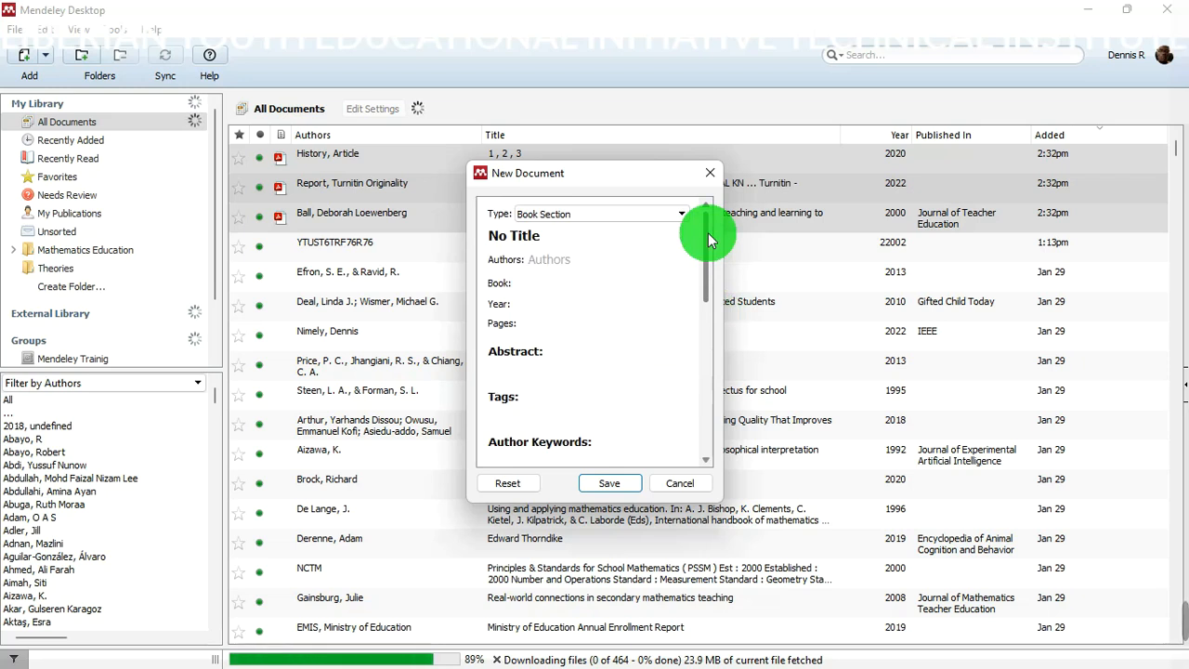
{"action": "left_click", "coordinate": [558, 249]}
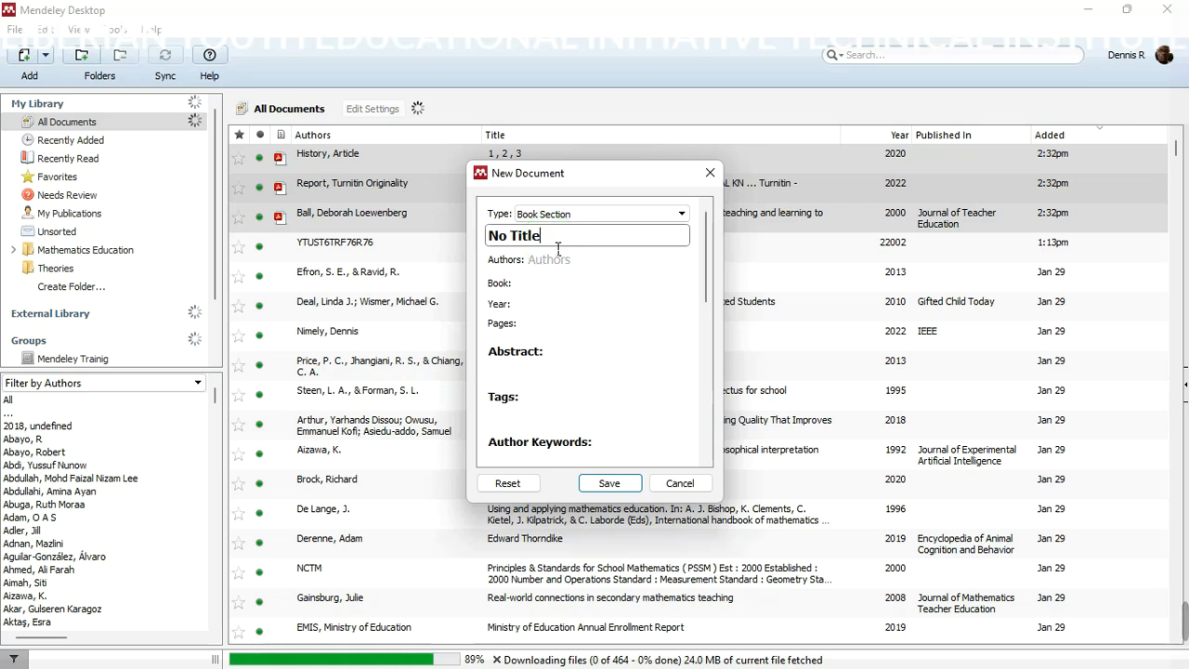
{"action": "left_click_drag", "start_coordinate": [703, 253], "coordinate": [705, 344]}
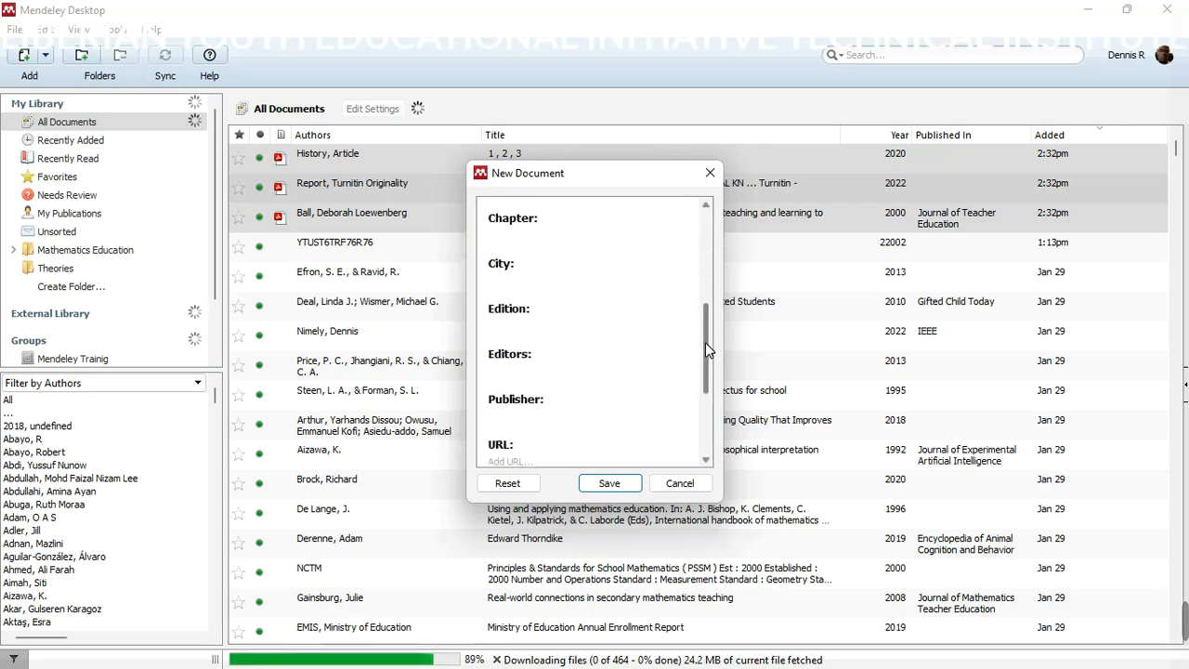
{"action": "left_click", "coordinate": [559, 268]}
{"action": "left_click", "coordinate": [563, 248]}
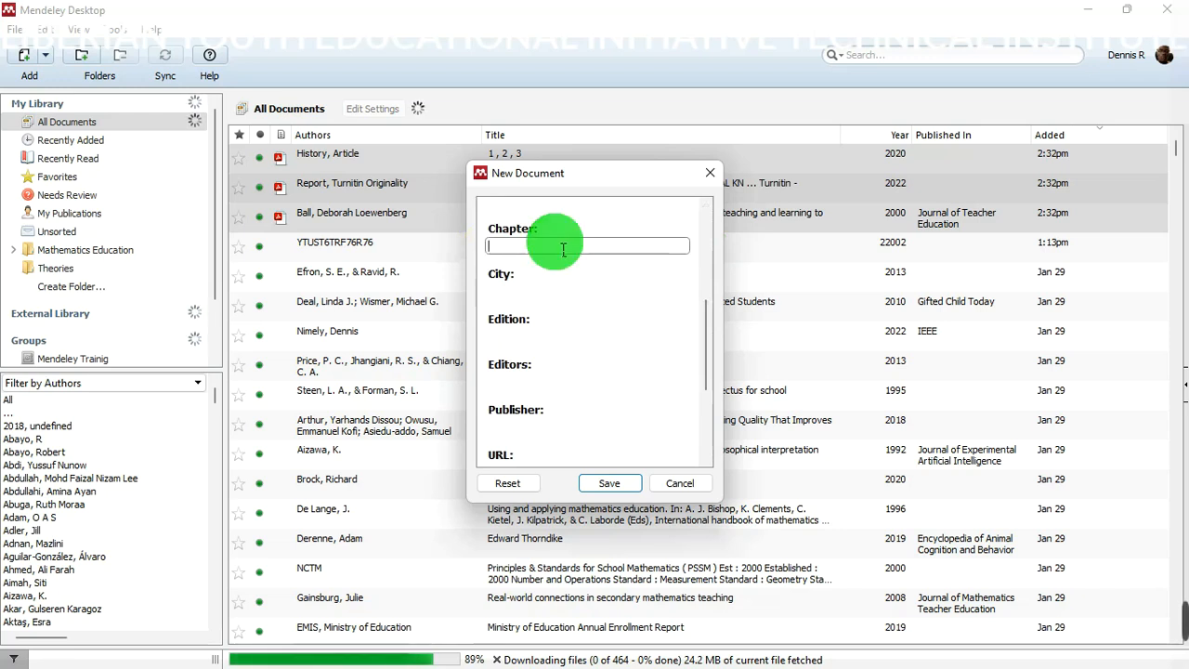
{"action": "left_click_drag", "start_coordinate": [706, 321], "coordinate": [715, 236]}
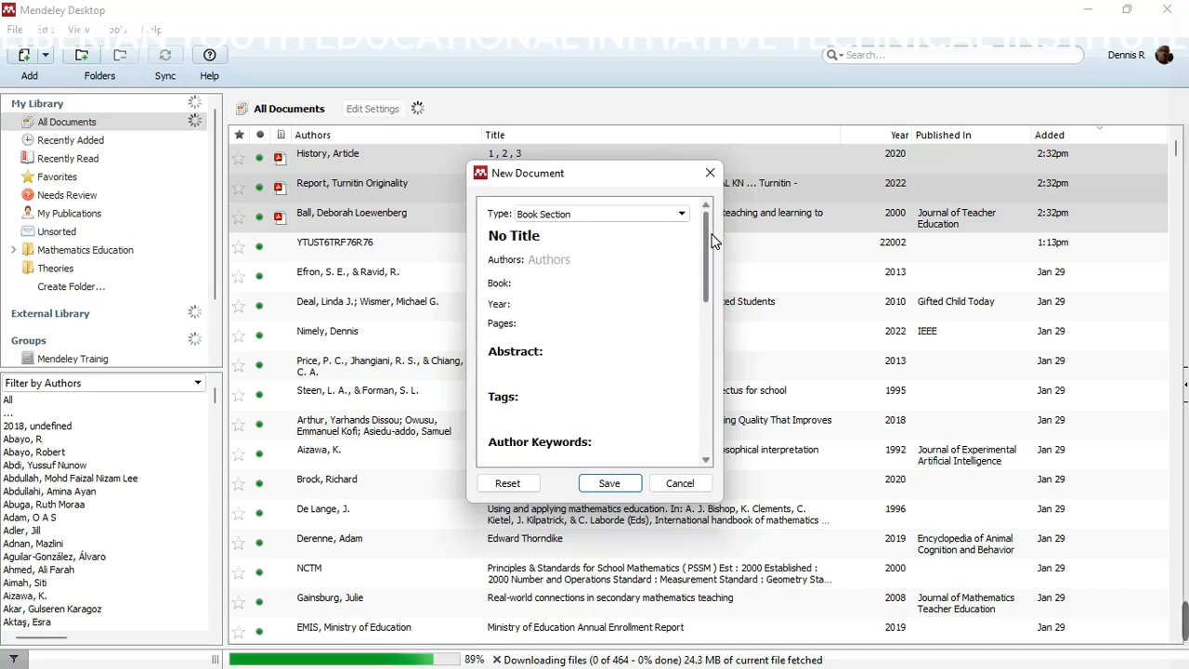
{"action": "left_click", "coordinate": [580, 238]}
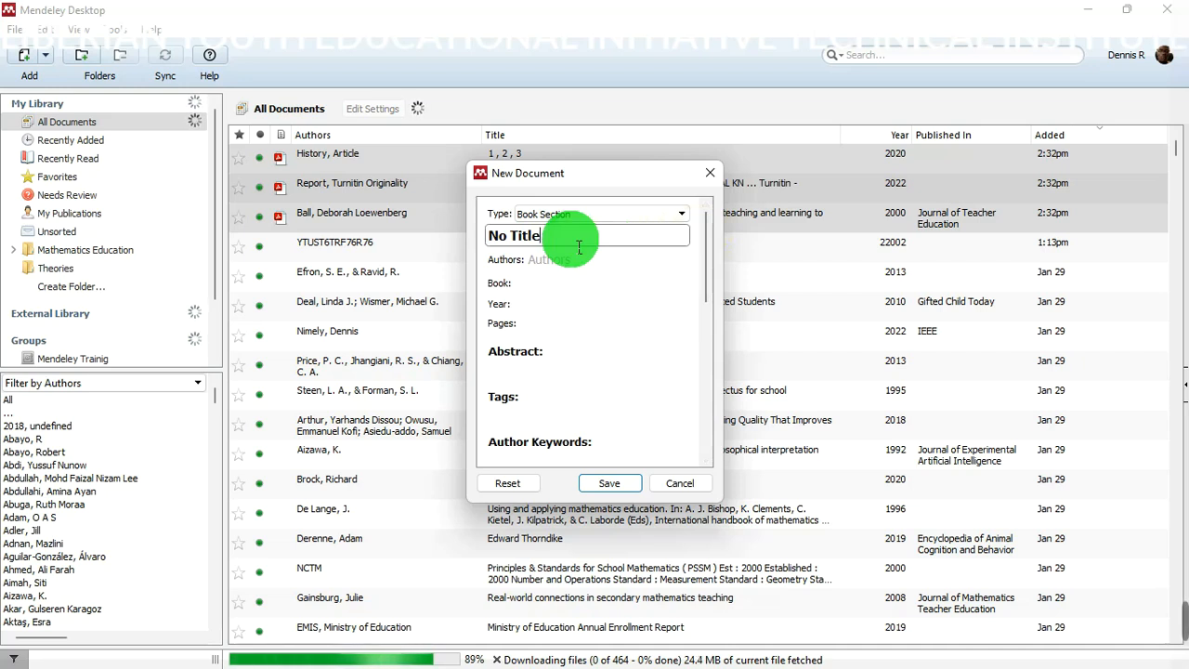
- Replace the 'No Title' placeholder with the title 'Introduction to the use of Mendeley'
{"action": "triple_click", "coordinate": [580, 247]}
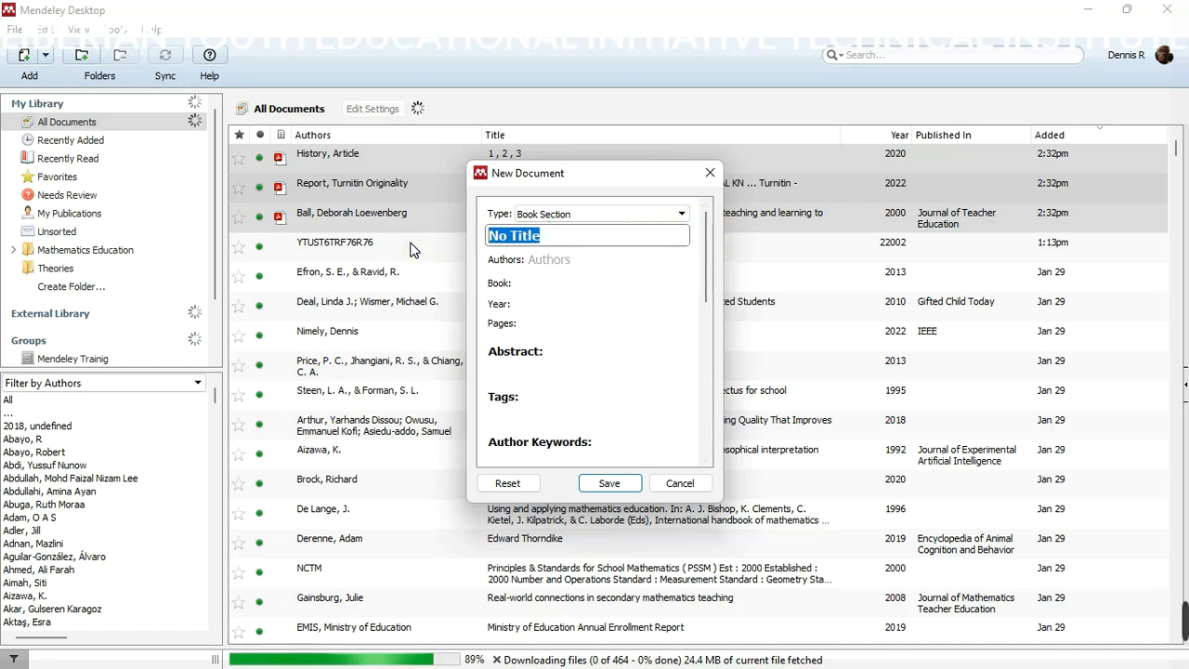
{"action": "type", "text": "Introuction"}
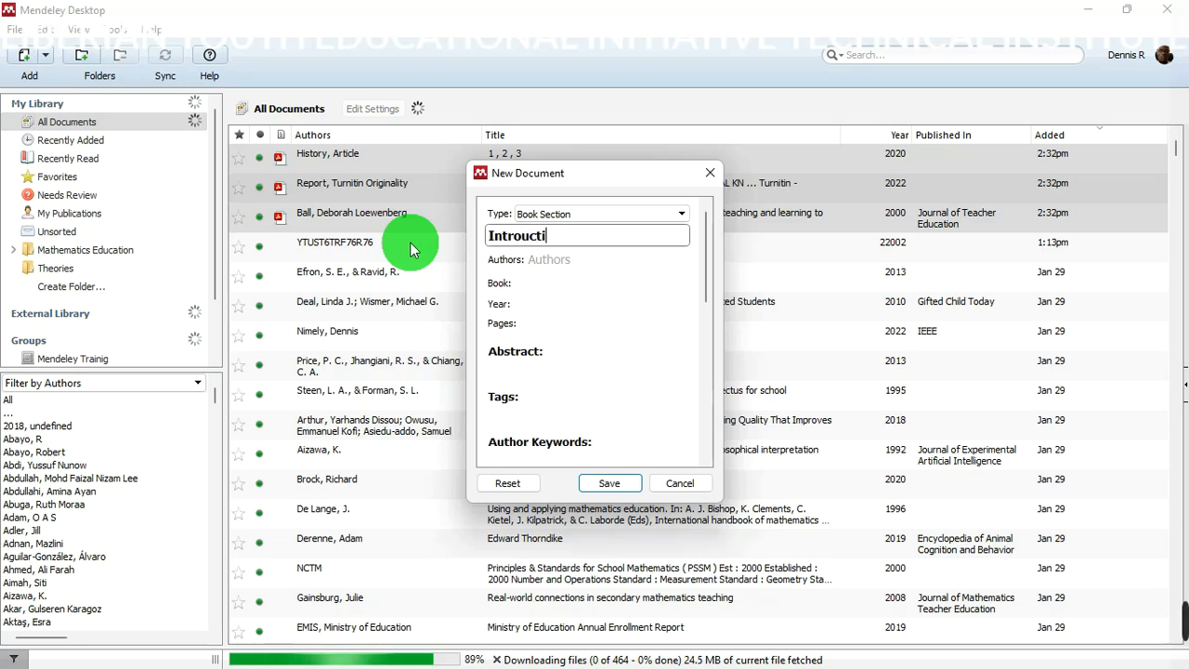
{"action": "key", "text": "BackSpace"}
{"action": "key", "text": "BackSpace"}
{"action": "key", "text": "BackSpace"}
{"action": "key", "text": "BackSpace"}
{"action": "key", "text": "BackSpace"}
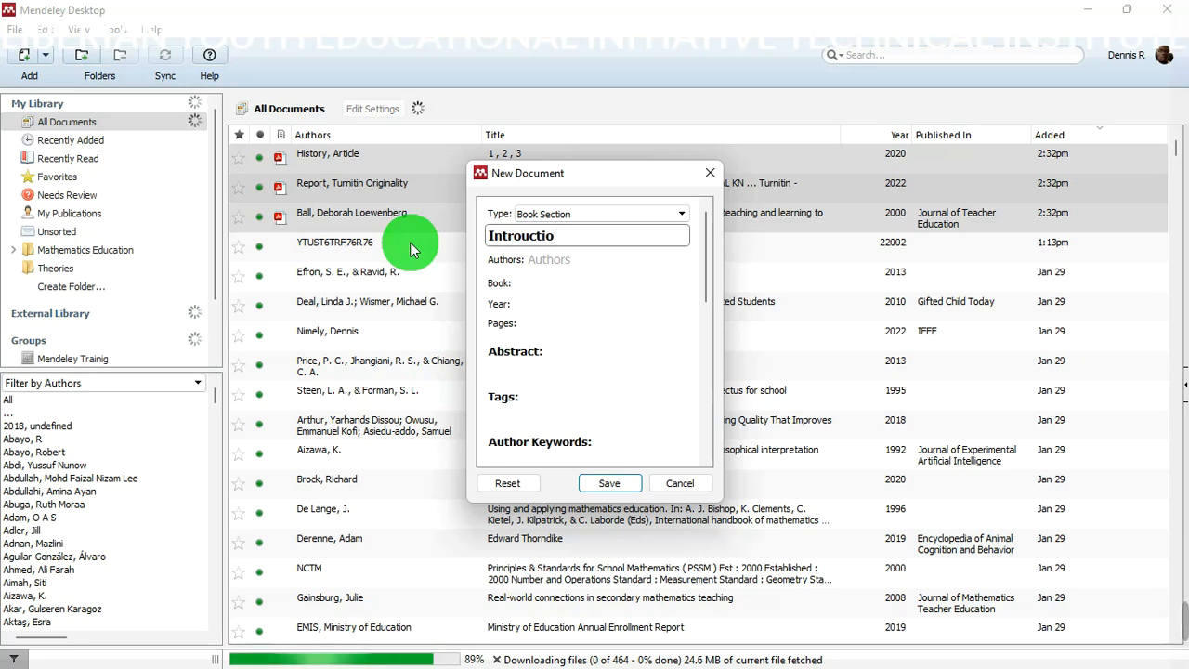
{"action": "type", "text": "duct"}
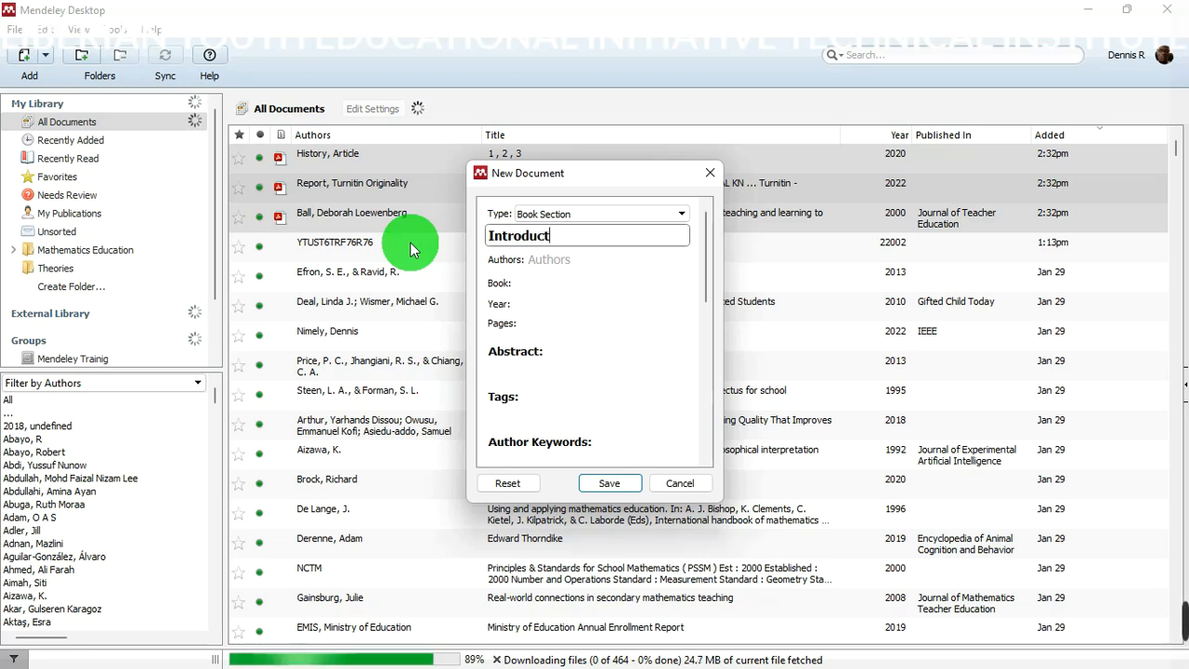
{"action": "type", "text": "ion to the use of"}
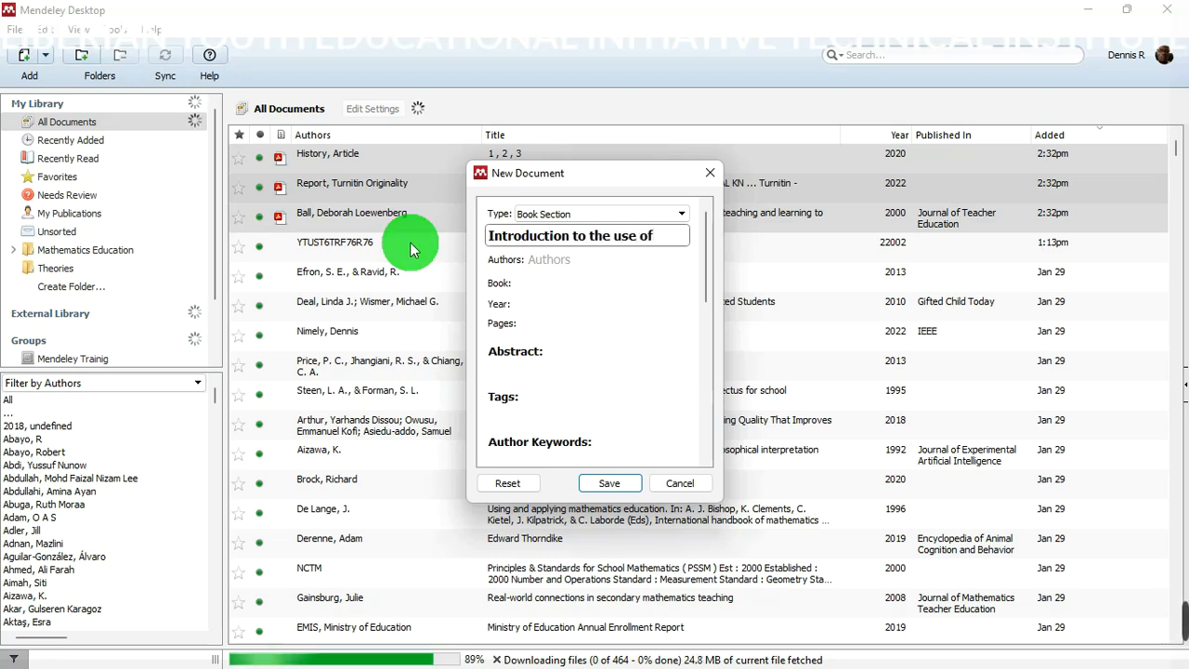
{"action": "type", "text": " Mendel"}
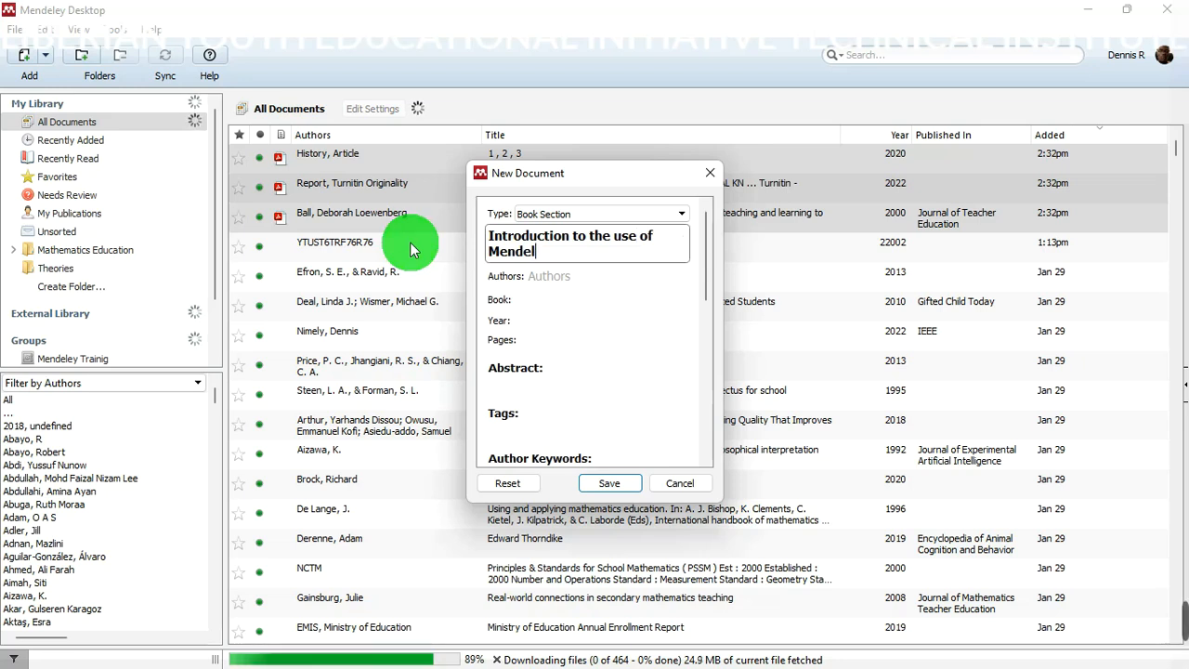
{"action": "type", "text": "ey"}
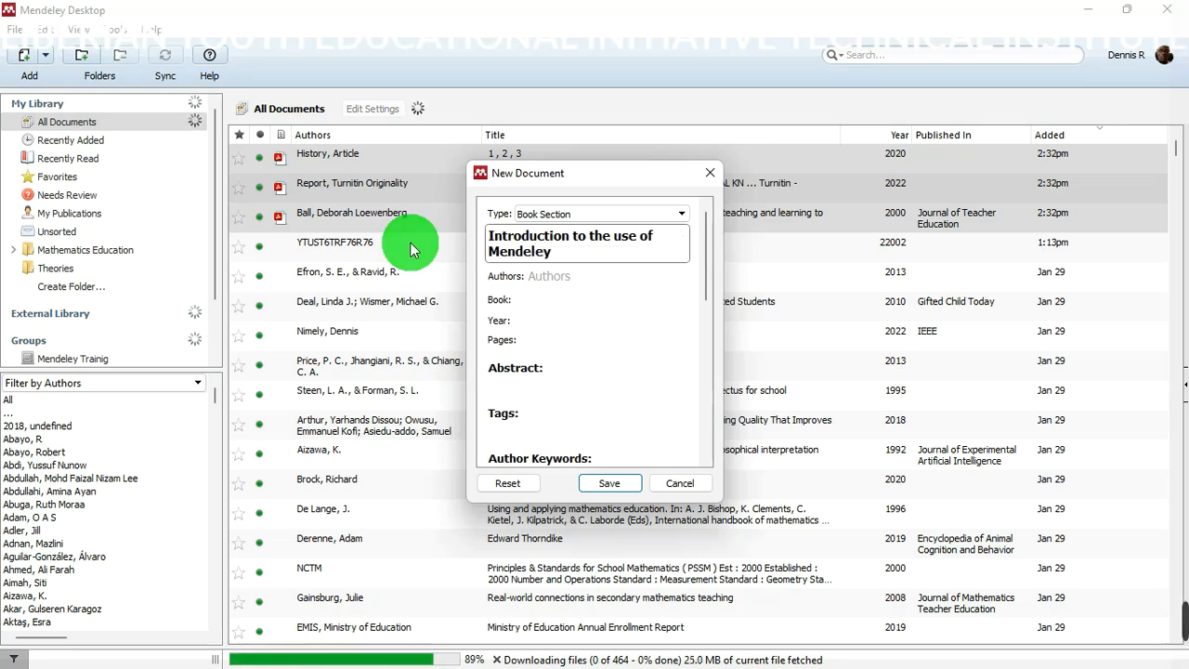
- Enter the author's name and the book title 'The Use of Software in Research'
{"action": "left_click", "coordinate": [563, 276]}
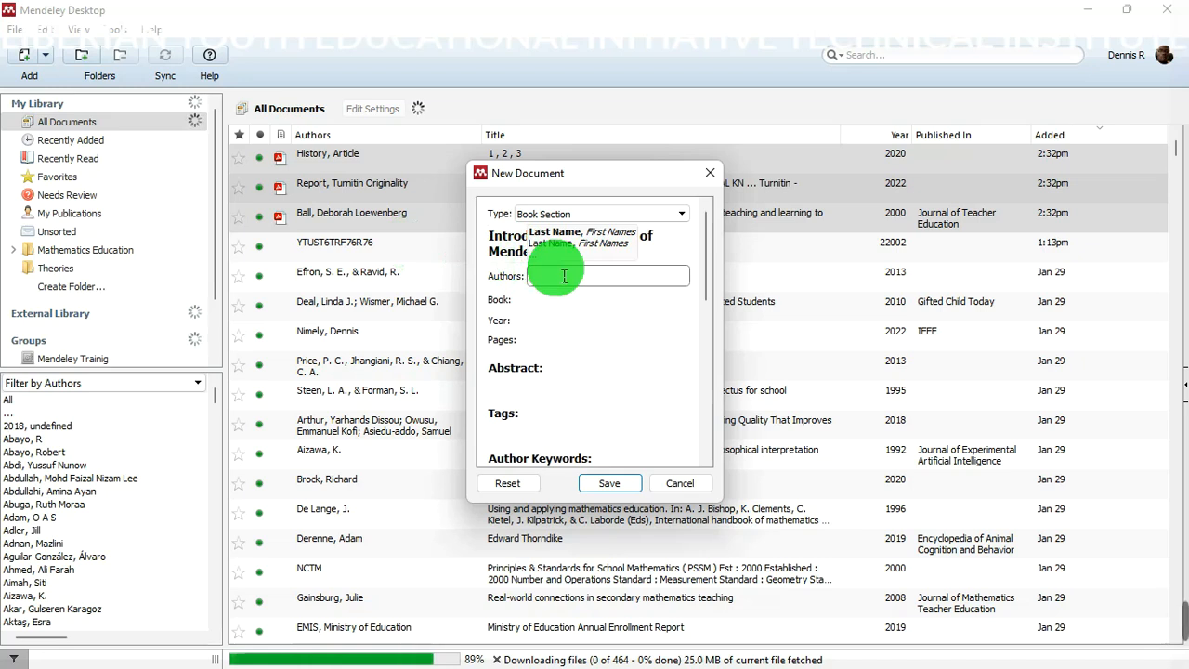
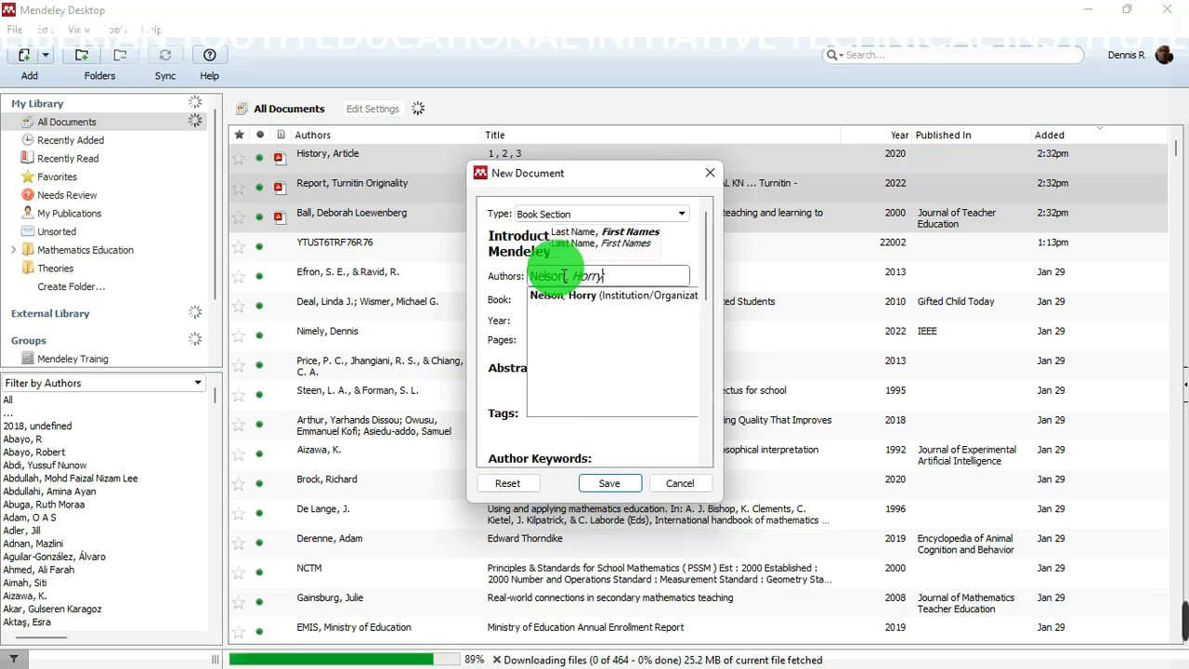
{"action": "left_click", "coordinate": [706, 268]}
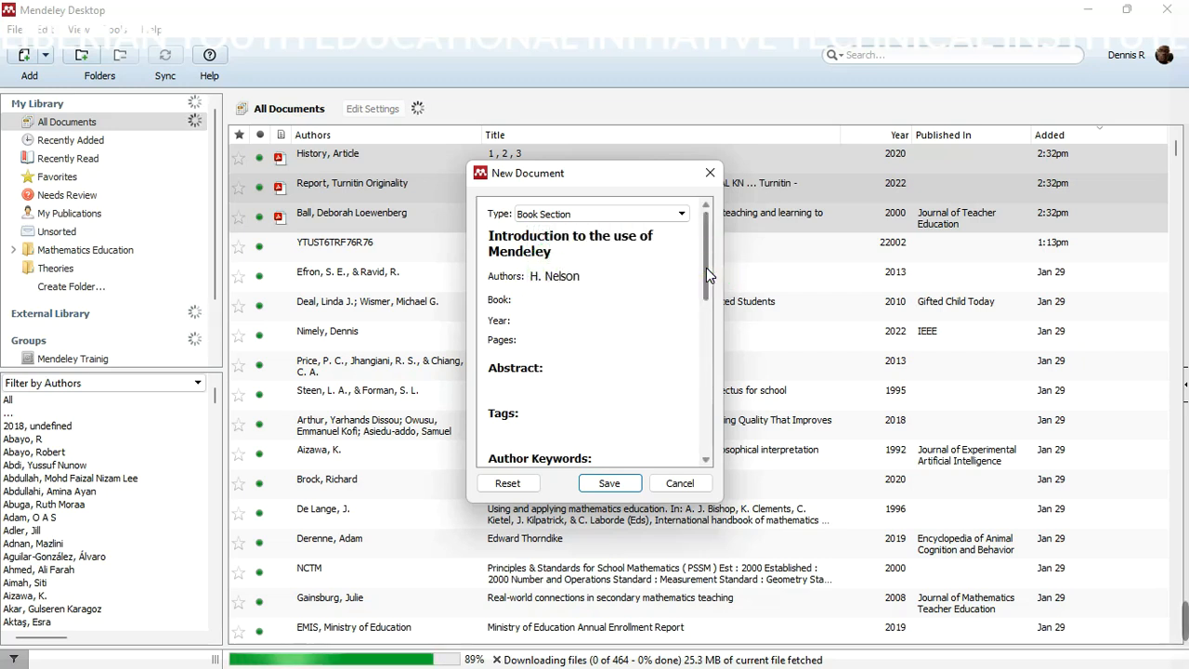
{"action": "left_click", "coordinate": [582, 310]}
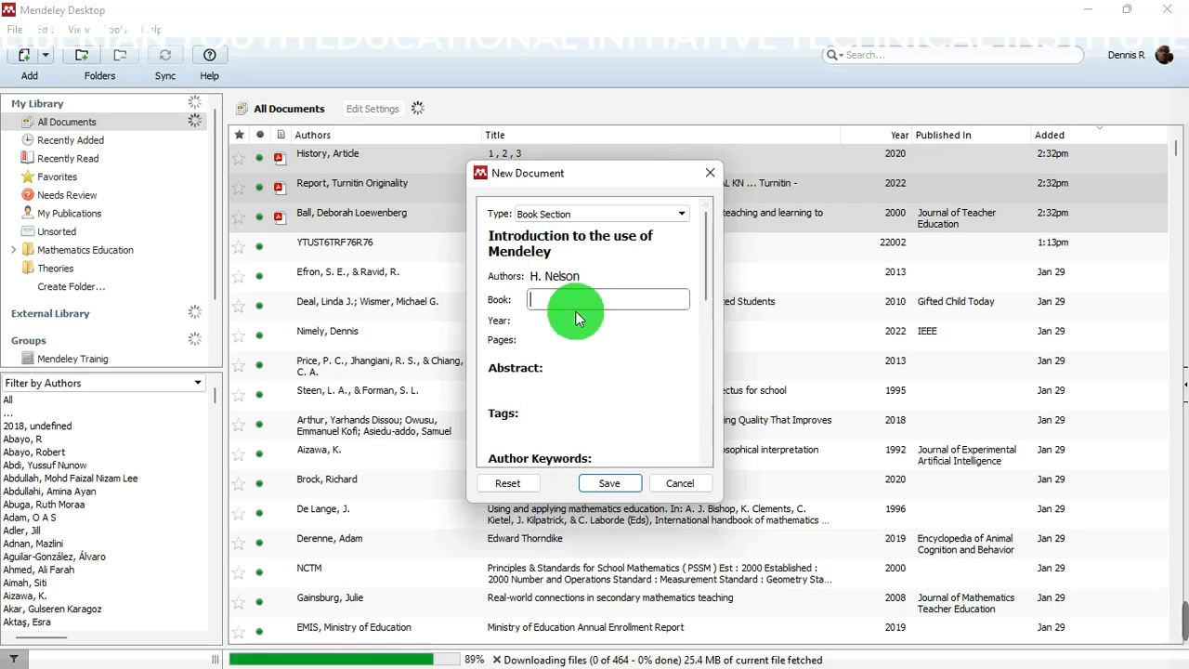
{"action": "type", "text": "The Use of Sc"}
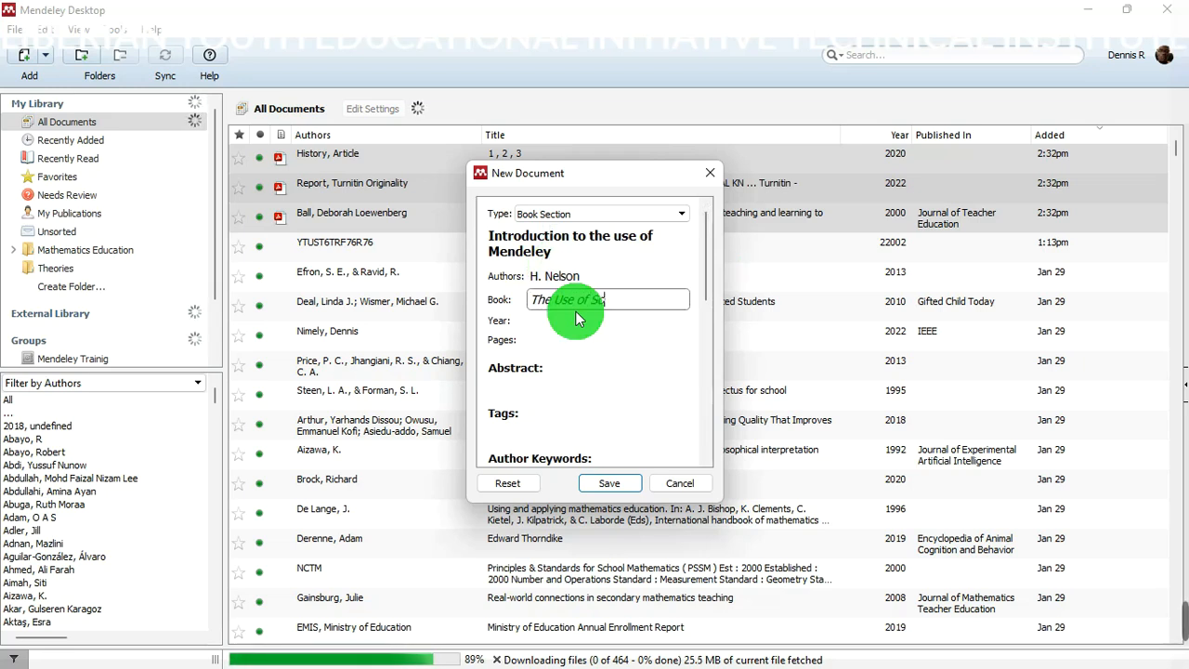
{"action": "key", "text": "BackSpace"}
{"action": "key", "text": "BackSpace"}
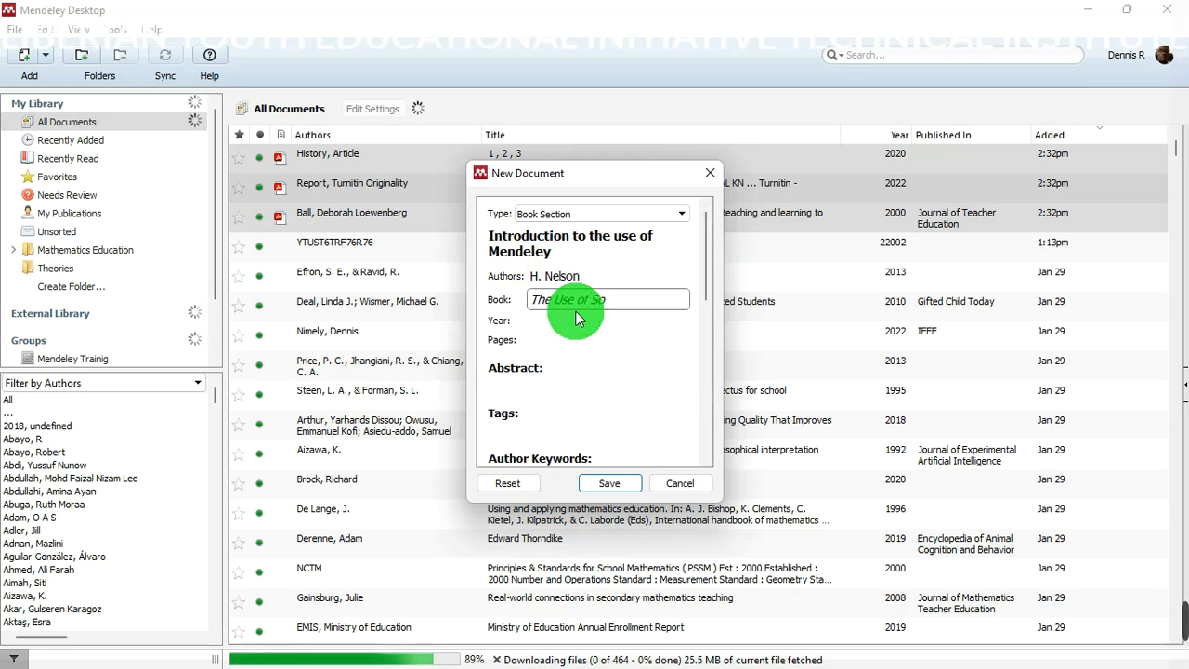
{"action": "type", "text": "ftware"}
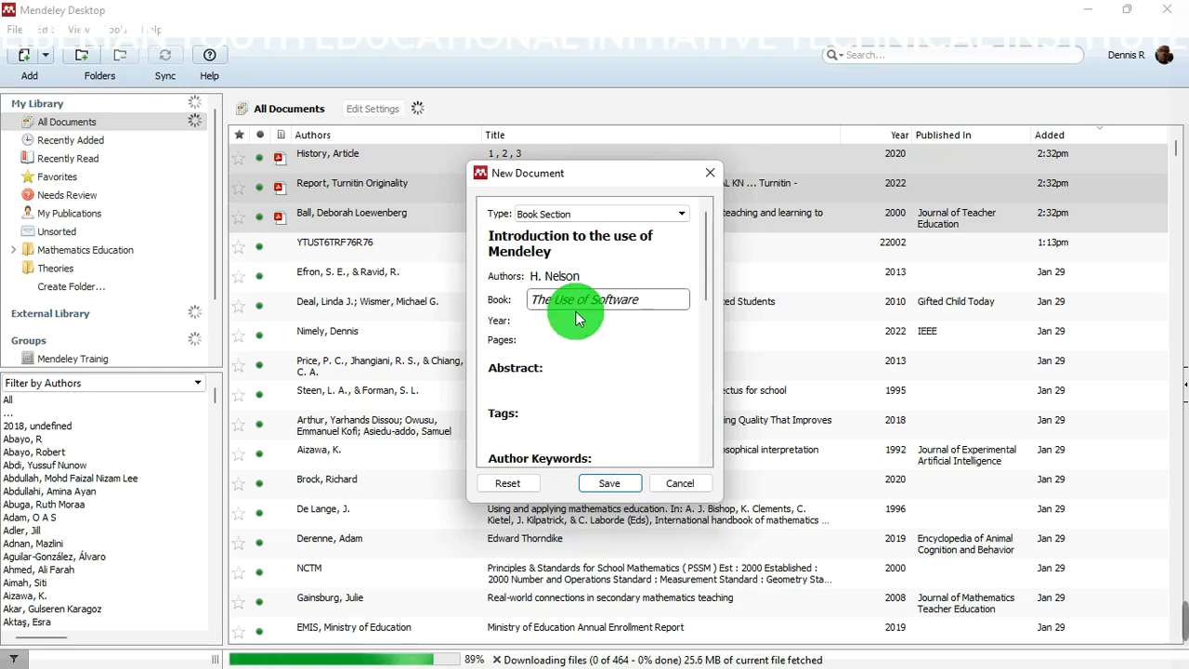
{"action": "type", "text": " in Research"}
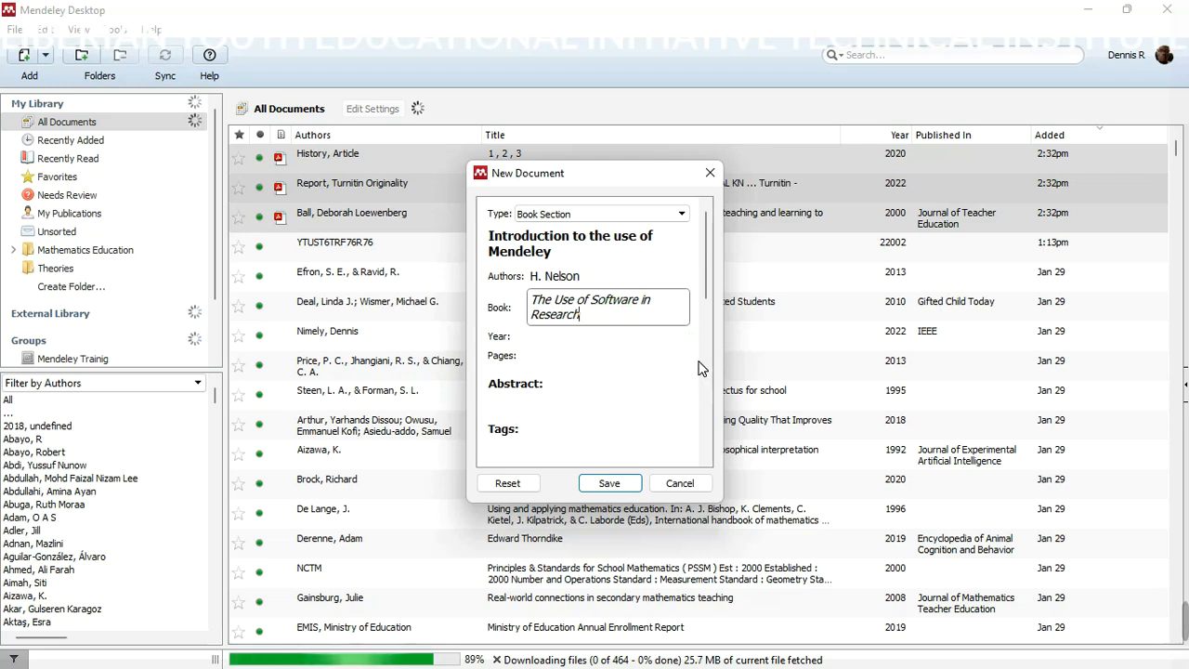
- Set the year to 2017 and the pages to 20-29
{"action": "scroll", "coordinate": [698, 366], "scroll_direction": "down", "scroll_amount": 5}
{"action": "left_click_drag", "start_coordinate": [699, 348], "coordinate": [714, 259]}
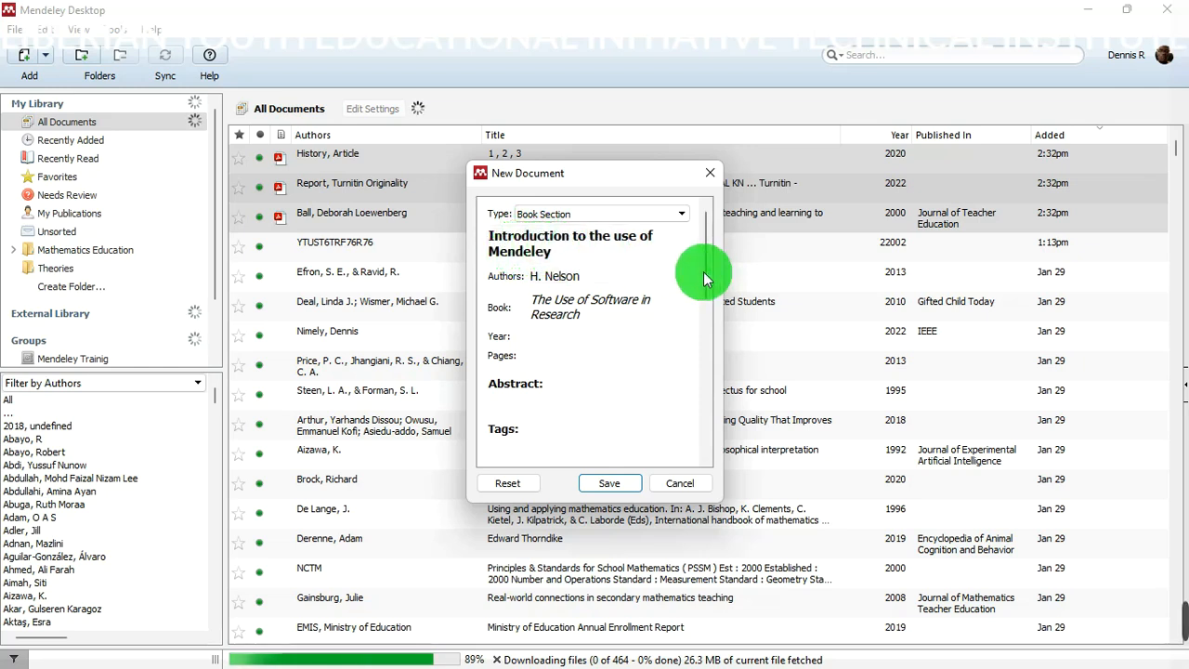
{"action": "left_click_drag", "start_coordinate": [706, 266], "coordinate": [690, 292]}
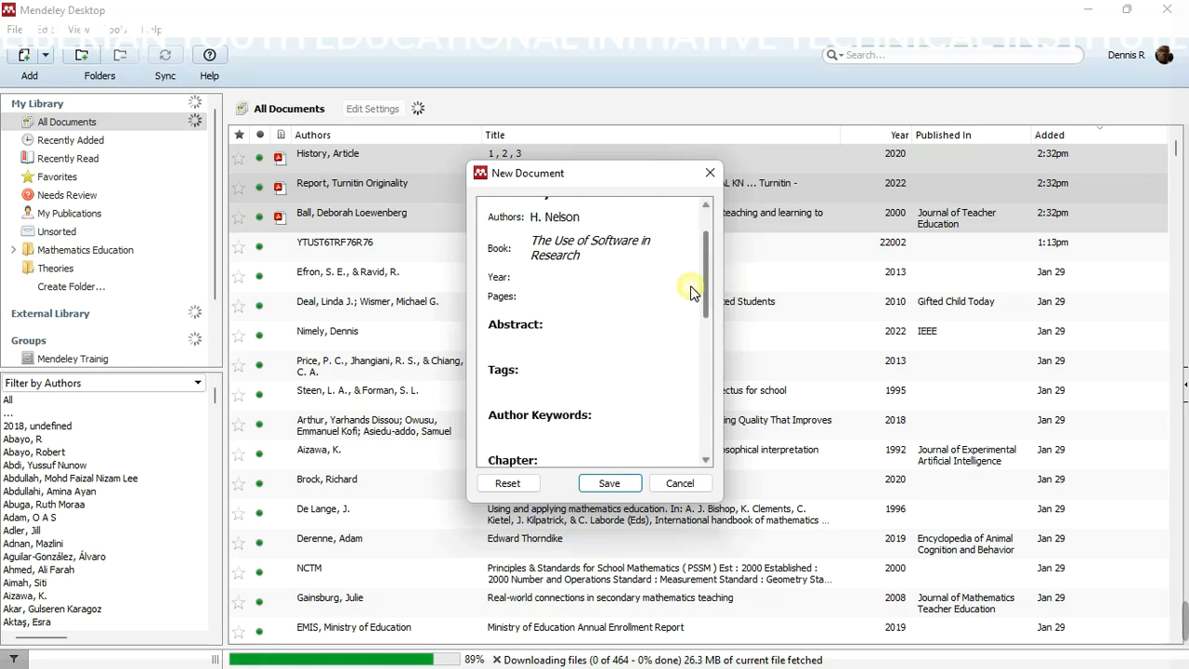
{"action": "left_click", "coordinate": [624, 278]}
{"action": "type", "text": "2017"}
{"action": "left_click", "coordinate": [598, 301]}
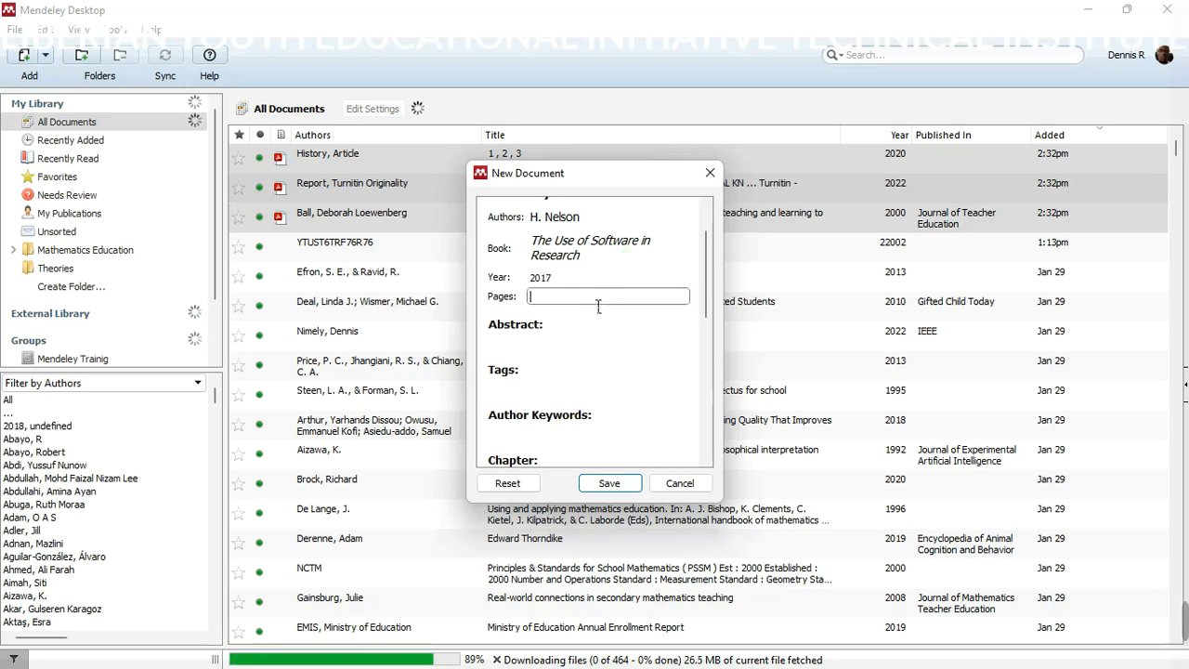
{"action": "type", "text": "20-29"}
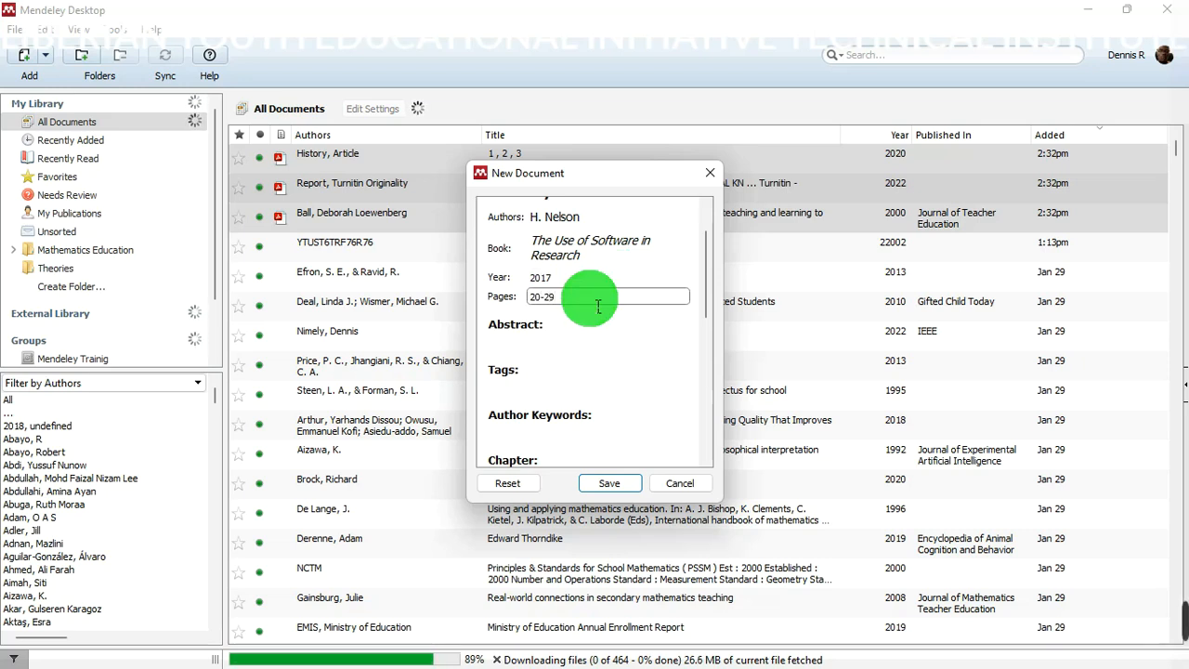
{"action": "left_click_drag", "start_coordinate": [705, 275], "coordinate": [712, 324]}
- Fill in chapter 9, city Nairobi and edition 3
{"action": "scroll", "coordinate": [645, 338], "scroll_direction": "down", "scroll_amount": 1}
{"action": "left_click", "coordinate": [578, 306]}
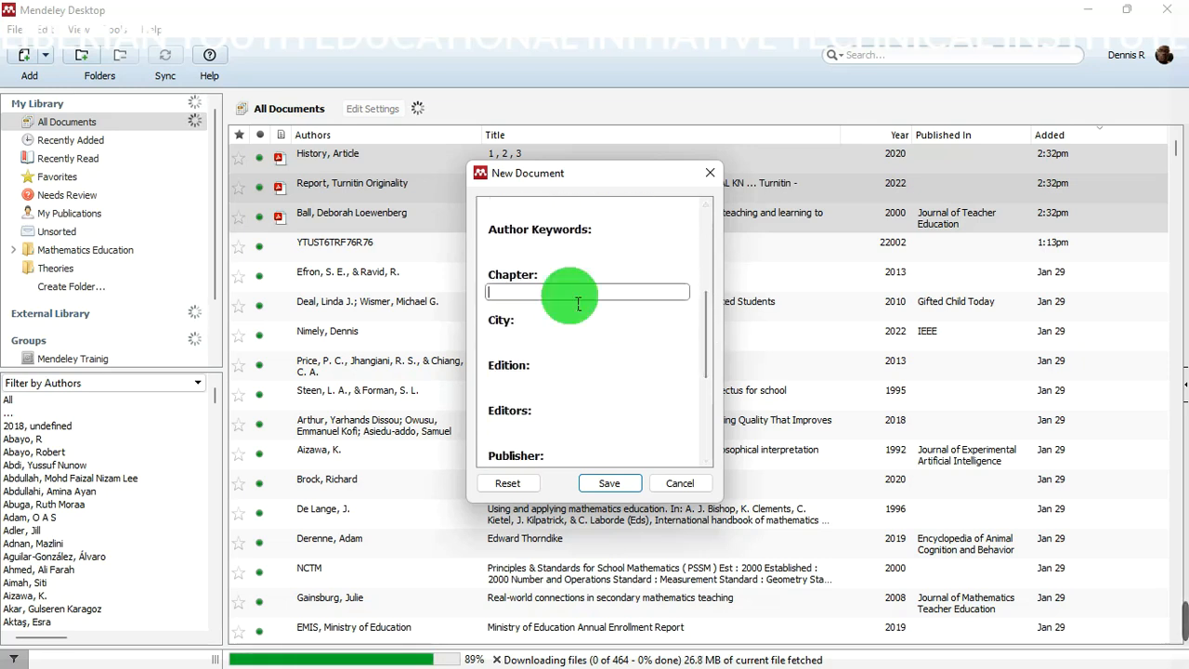
{"action": "left_click_drag", "start_coordinate": [703, 318], "coordinate": [704, 349]}
{"action": "left_click", "coordinate": [626, 299]}
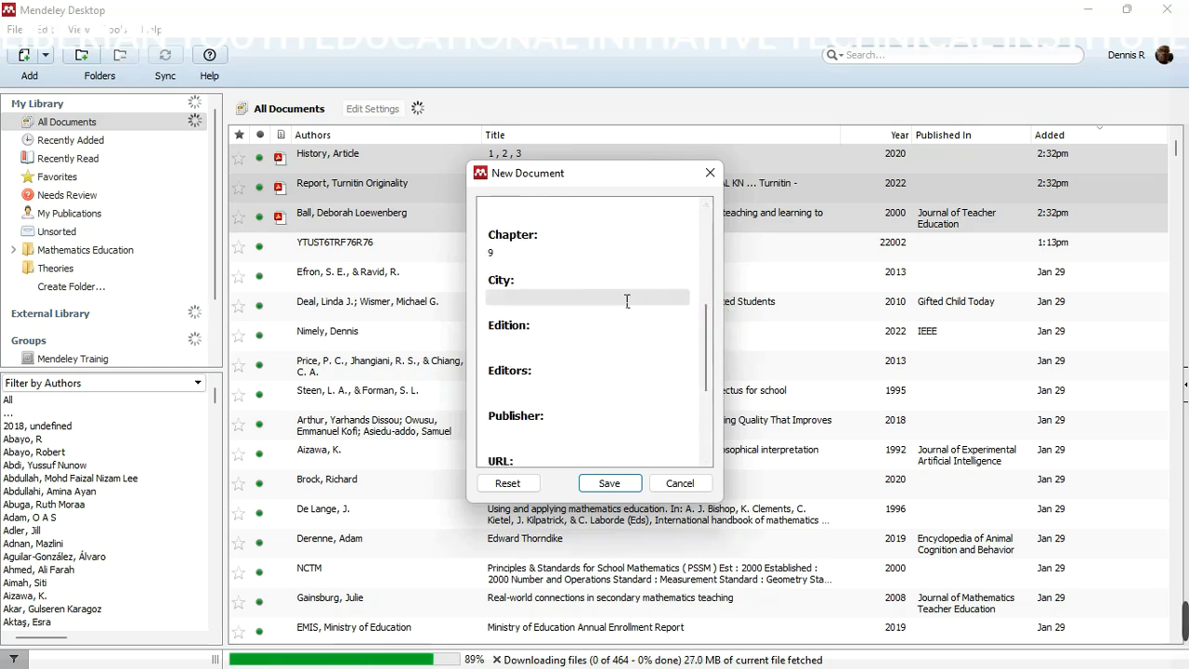
{"action": "type", "text": "Nairobi"}
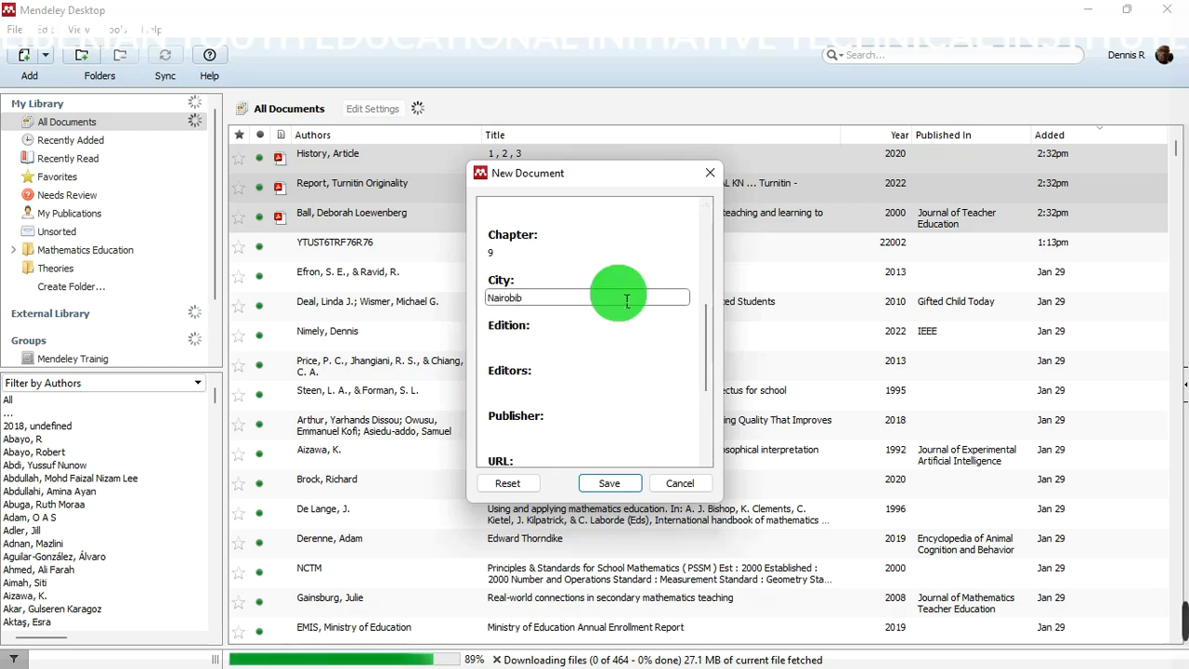
{"action": "left_click", "coordinate": [629, 339]}
{"action": "left_click", "coordinate": [629, 345]}
{"action": "left_click", "coordinate": [631, 345]}
{"action": "type", "text": "3"}
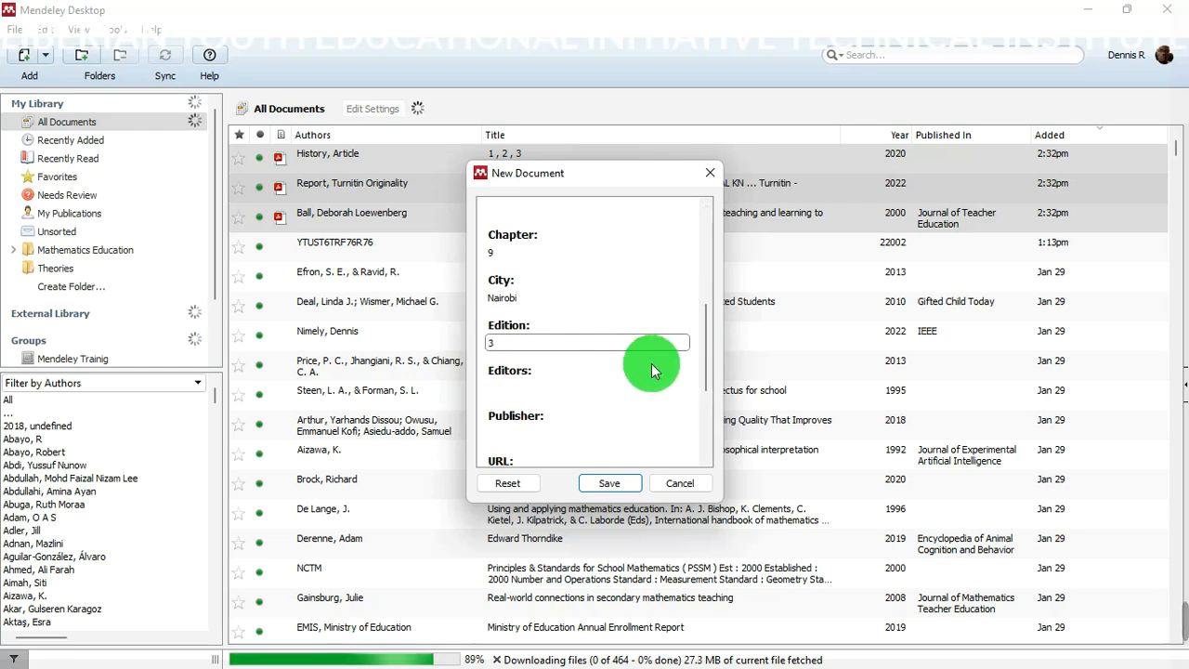
- Set the publisher to Springer from the suggestion list
{"action": "left_click", "coordinate": [582, 384]}
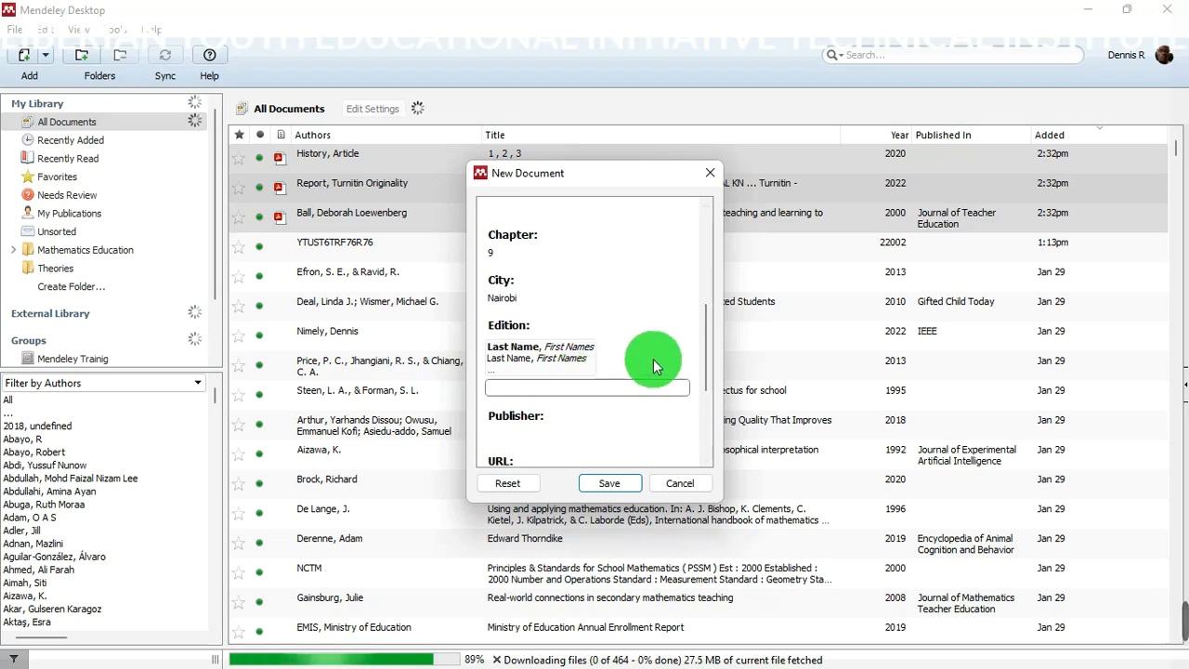
{"action": "left_click_drag", "start_coordinate": [704, 345], "coordinate": [705, 367]}
{"action": "left_click", "coordinate": [578, 346]}
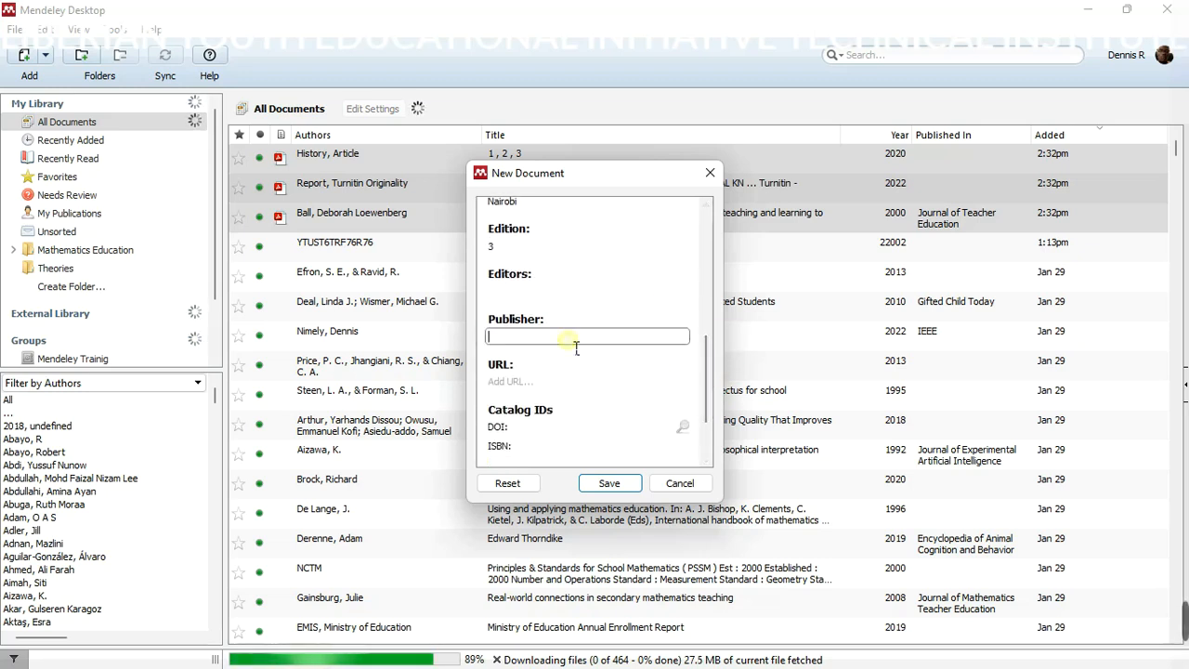
{"action": "type", "text": "Sprti"}
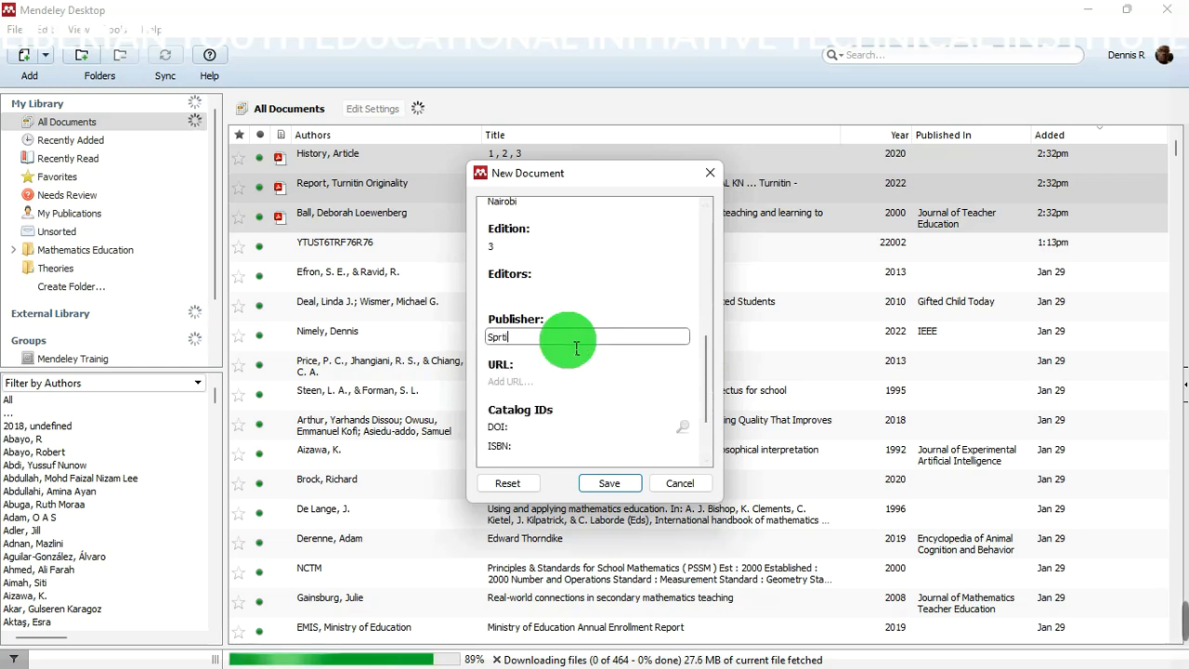
{"action": "key", "text": "BackSpace"}
{"action": "key", "text": "BackSpace"}
{"action": "type", "text": "ingers"}
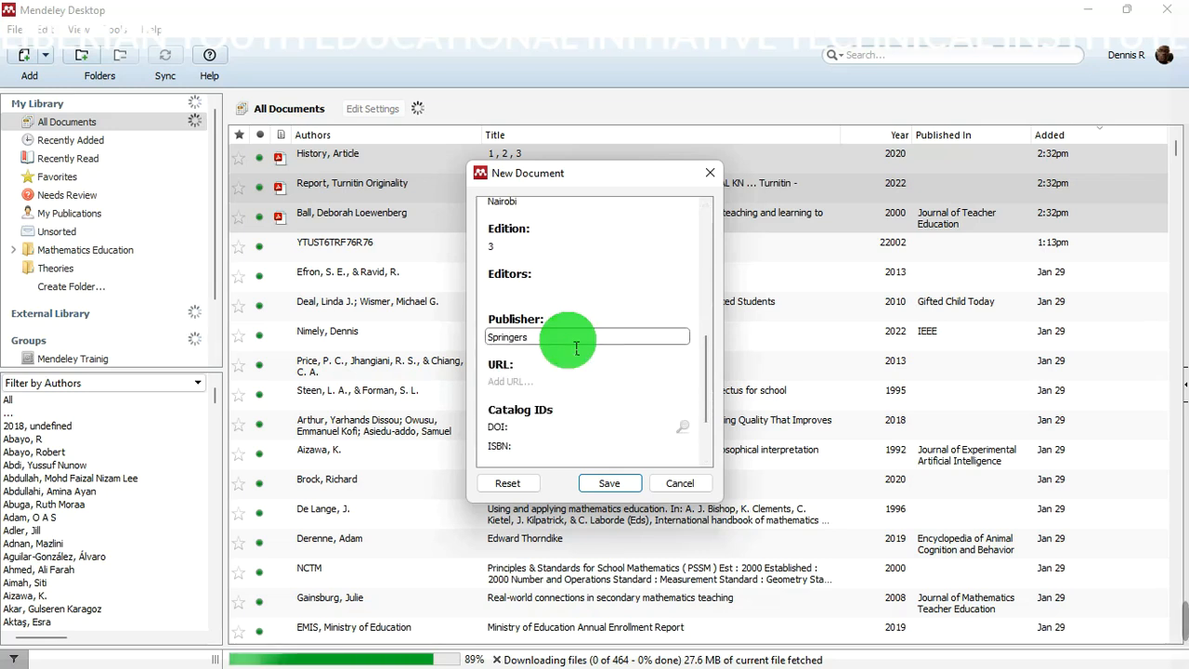
{"action": "key", "text": "BackSpace"}
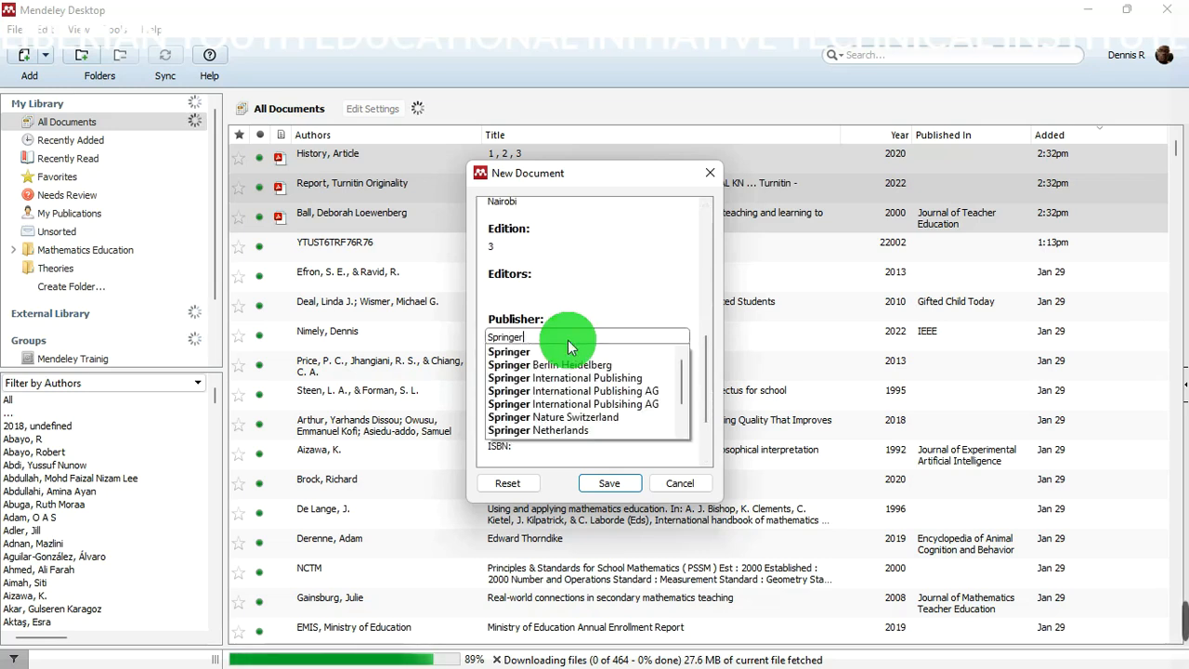
{"action": "left_click", "coordinate": [505, 352]}
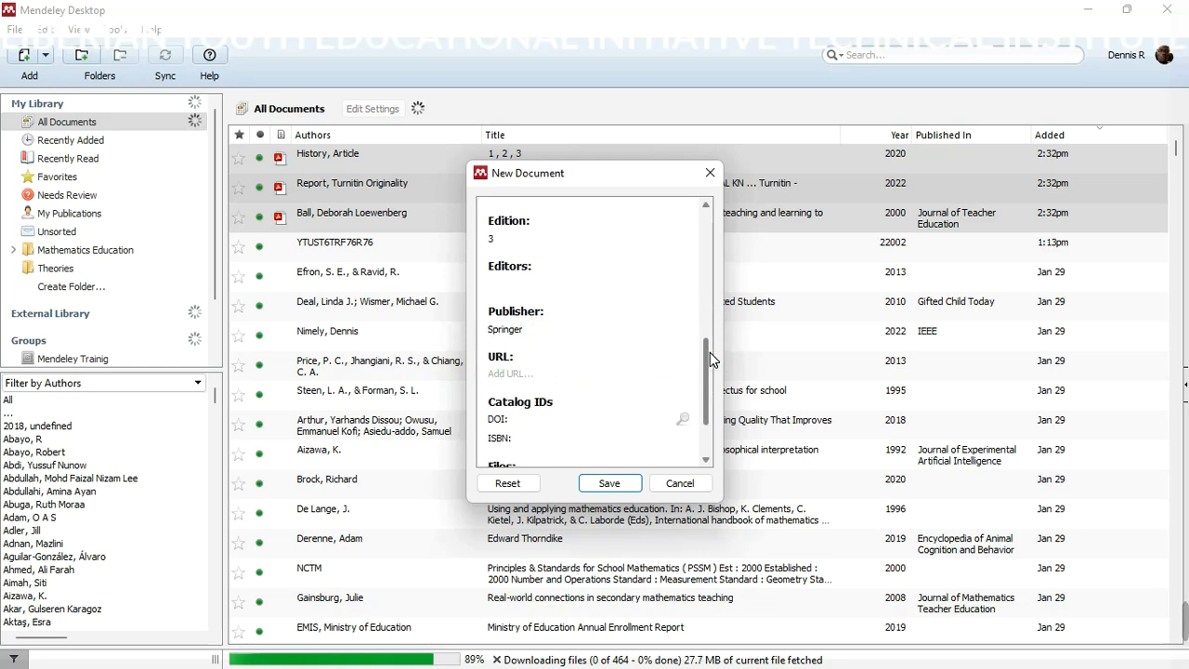
{"action": "scroll", "coordinate": [709, 348], "scroll_direction": "down", "scroll_amount": 2}
- Enter ISBN 989-177734 under Catalog IDs
{"action": "left_click", "coordinate": [534, 290]}
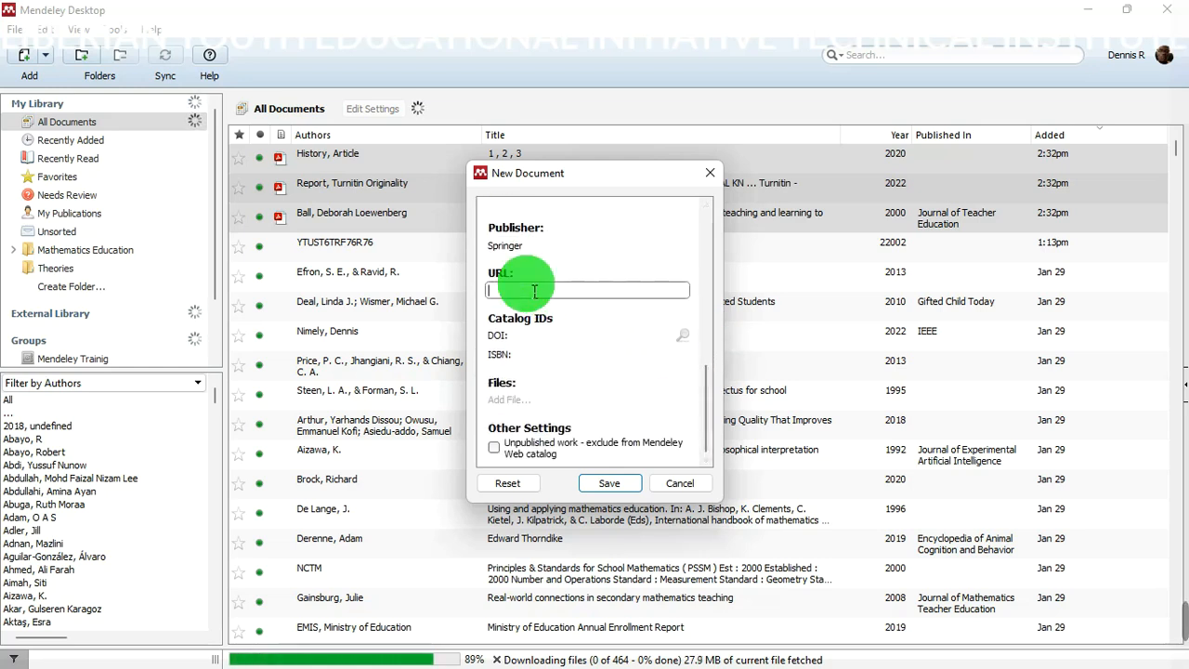
{"action": "left_click", "coordinate": [560, 354]}
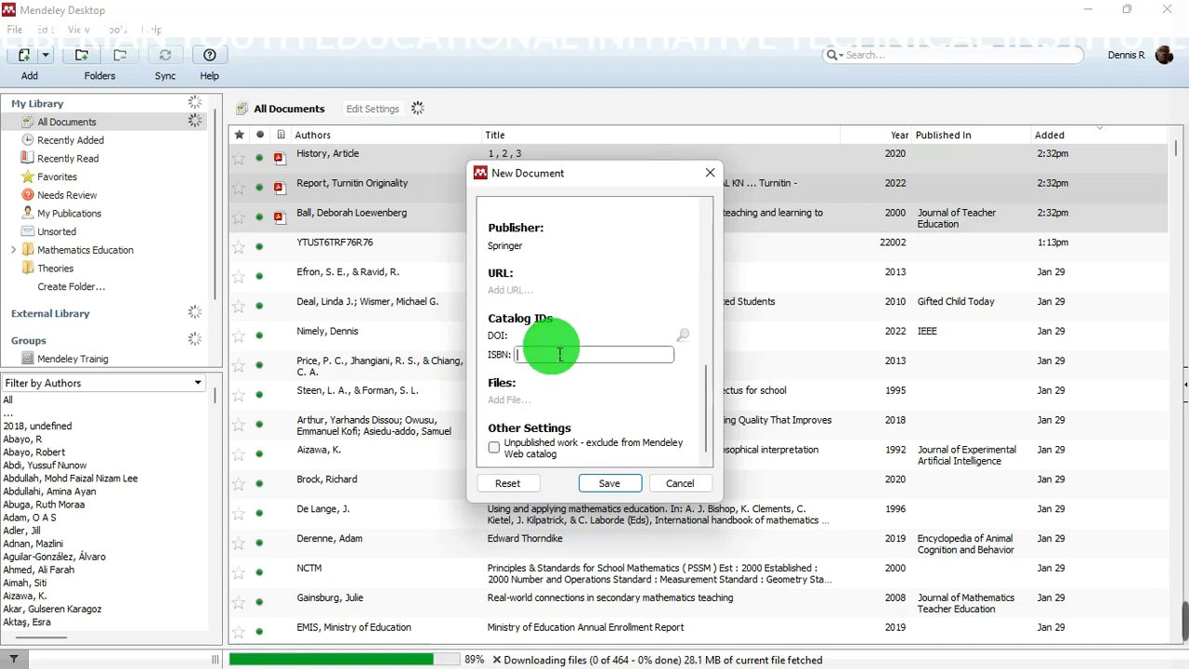
{"action": "type", "text": "989-17774"}
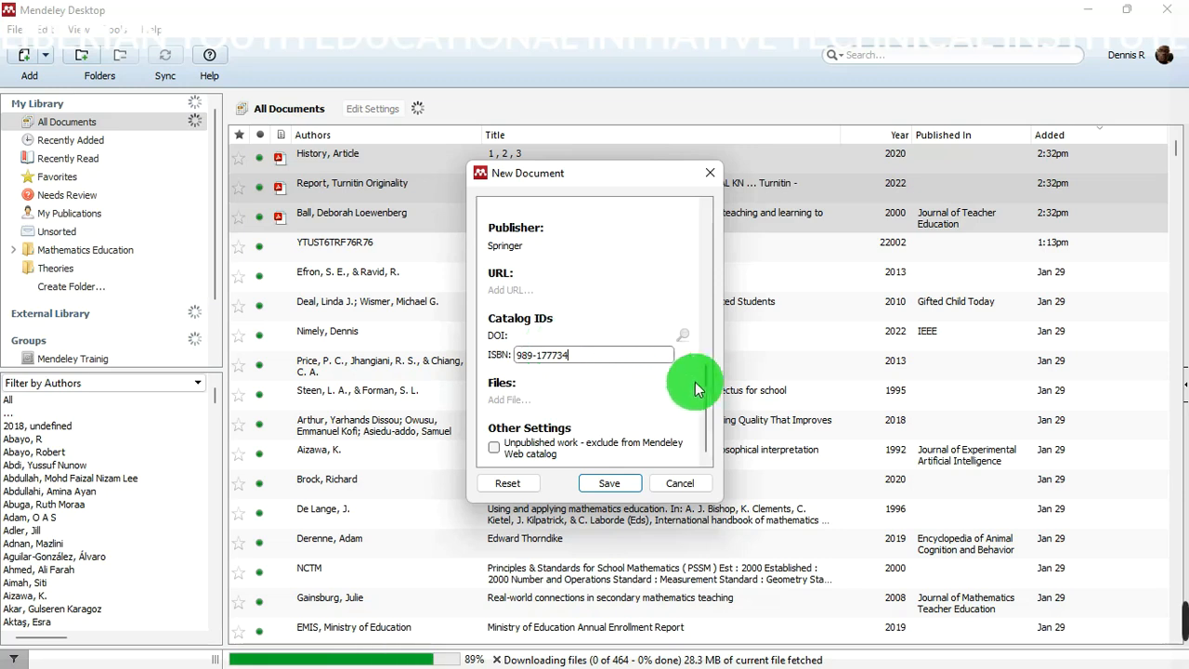
{"action": "left_click_drag", "start_coordinate": [703, 394], "coordinate": [715, 218]}
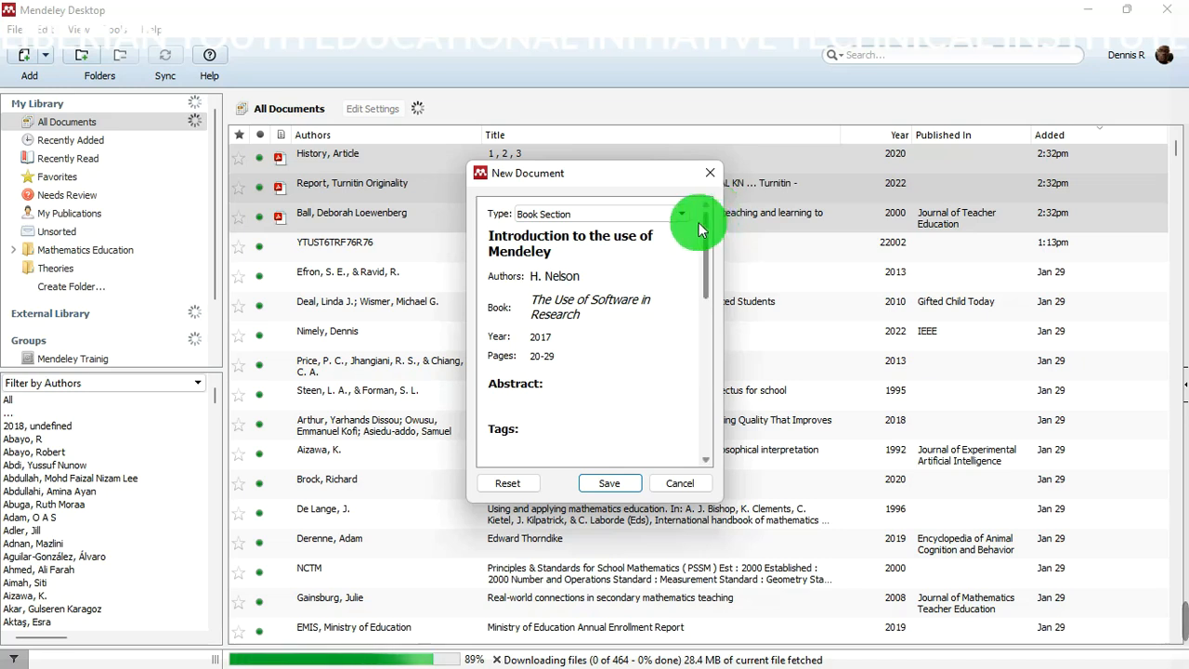
{"action": "left_click_drag", "start_coordinate": [709, 267], "coordinate": [706, 455]}
- Save the reference and select the new Nelson 2017 row in All Documents
{"action": "left_click", "coordinate": [613, 488]}
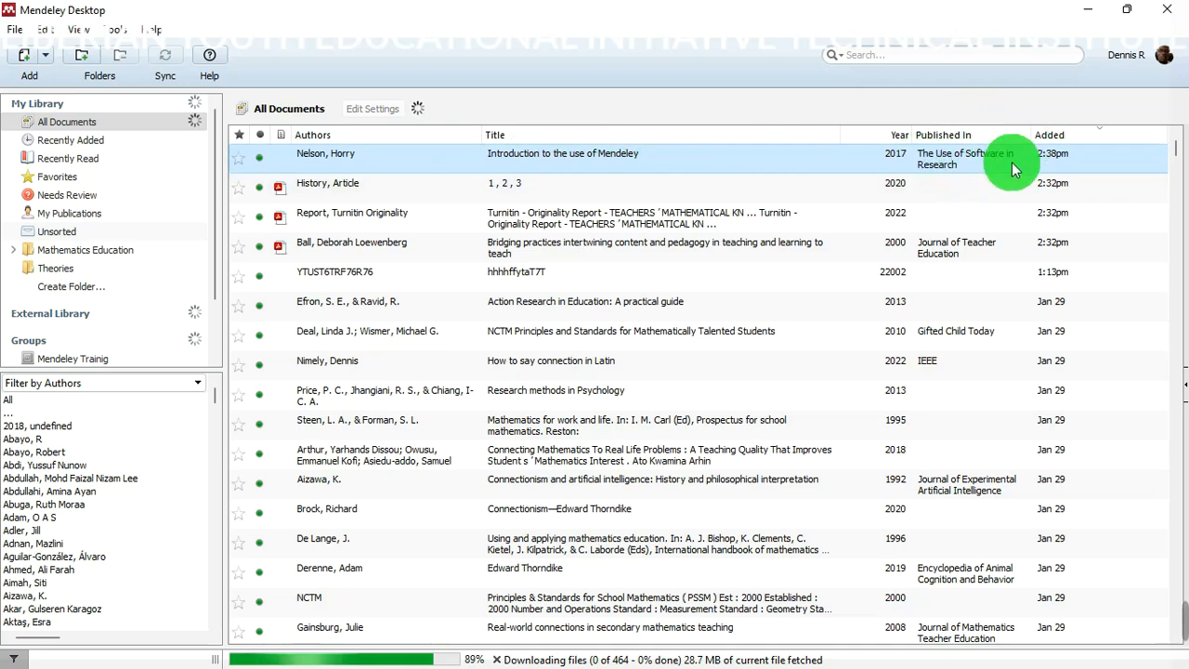
{"action": "left_click", "coordinate": [862, 183], "text": "ctrl"}
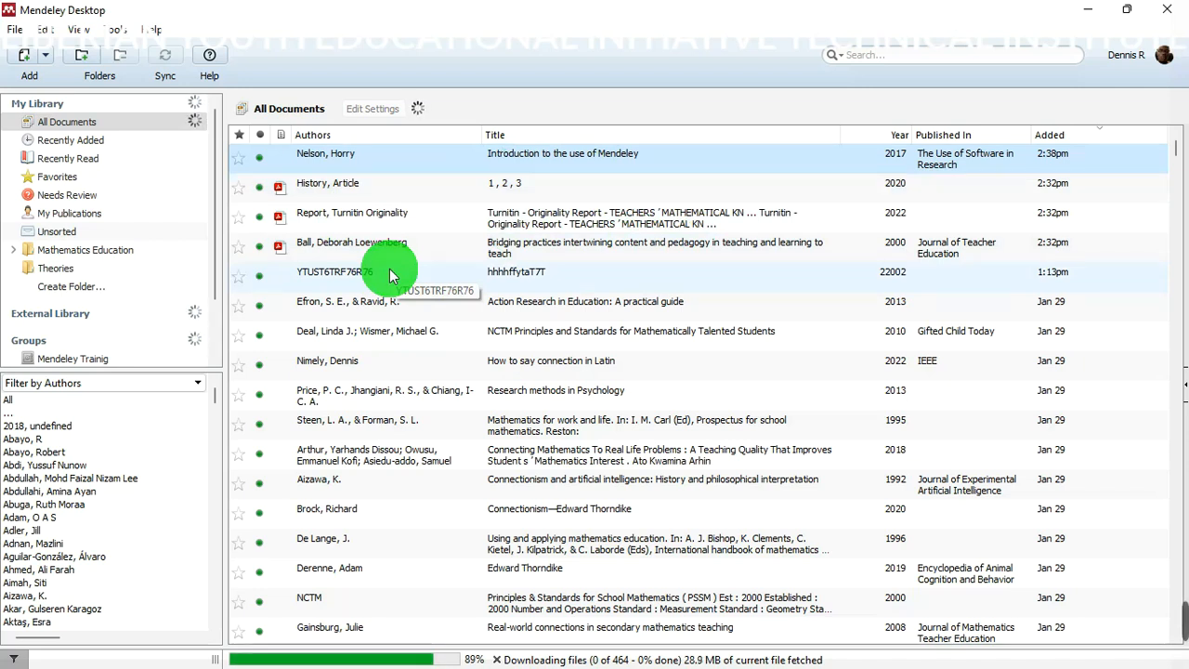
- Minimise Mendeley and open File Explorer at Quick access with Win+E
{"action": "left_click", "coordinate": [1087, 10]}
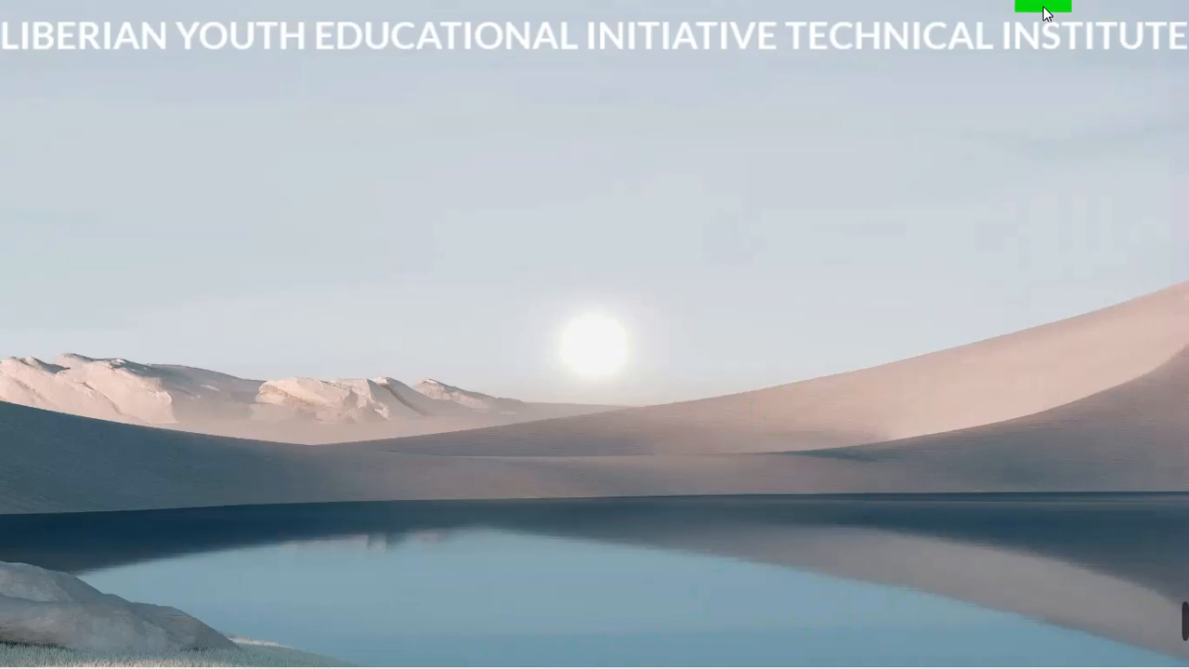
{"action": "mouse_move", "coordinate": [1185, 624]}
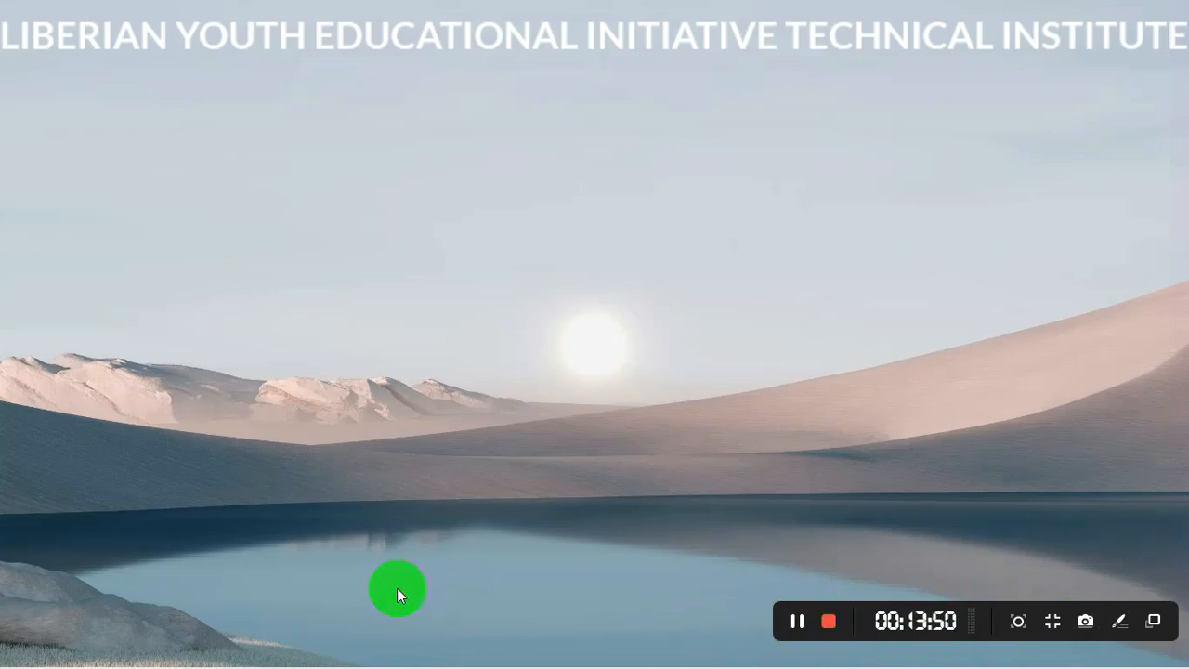
{"action": "key", "text": "super+e"}
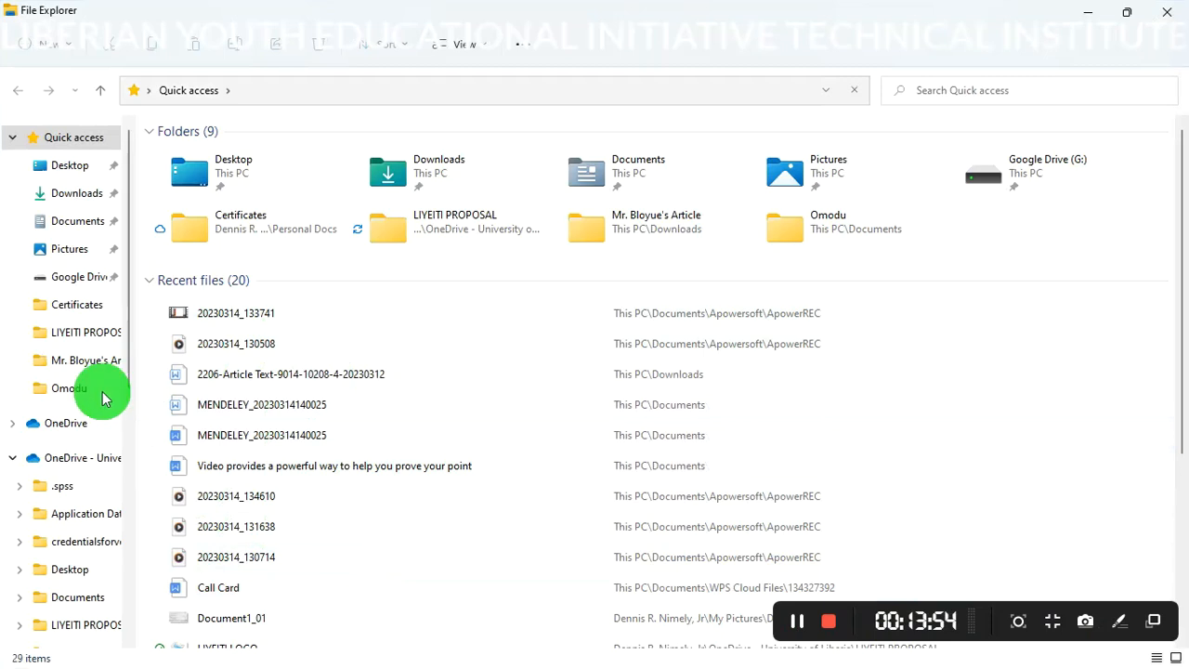
- Minimise File Explorer so the bare desktop shows
{"action": "left_click", "coordinate": [1085, 18]}
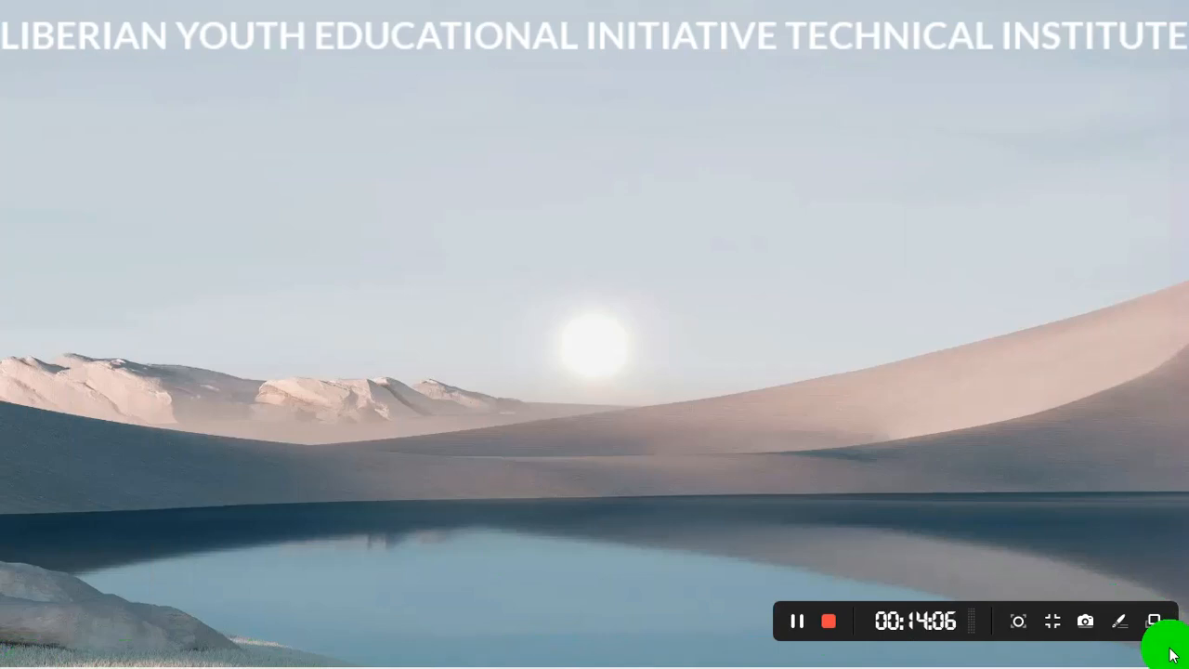
- Launch Word, create a maximised blank document, and type =rand() on the first line
{"action": "key", "text": "super"}
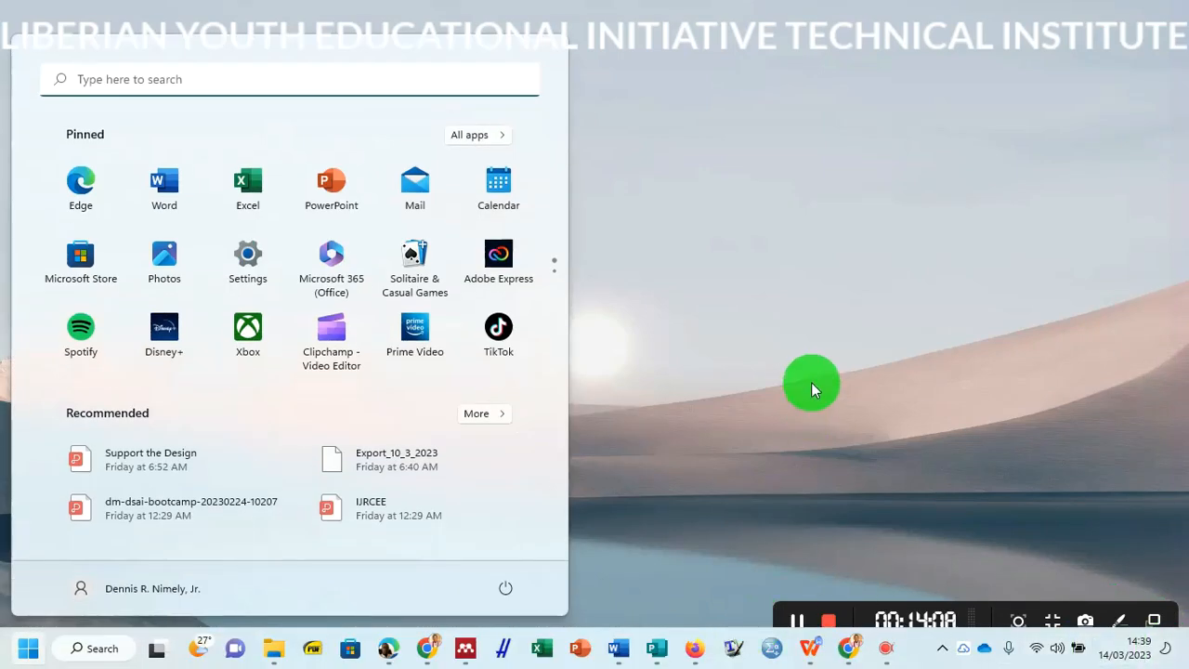
{"action": "left_click", "coordinate": [80, 183]}
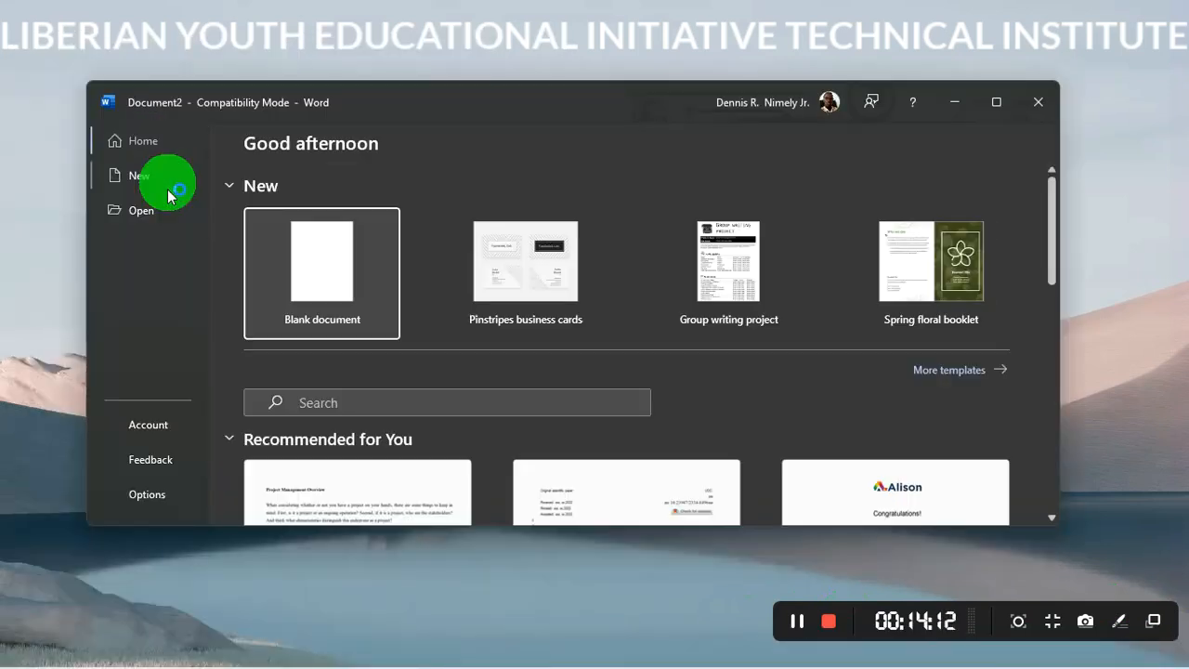
{"action": "left_click", "coordinate": [296, 249]}
{"action": "left_click", "coordinate": [998, 105]}
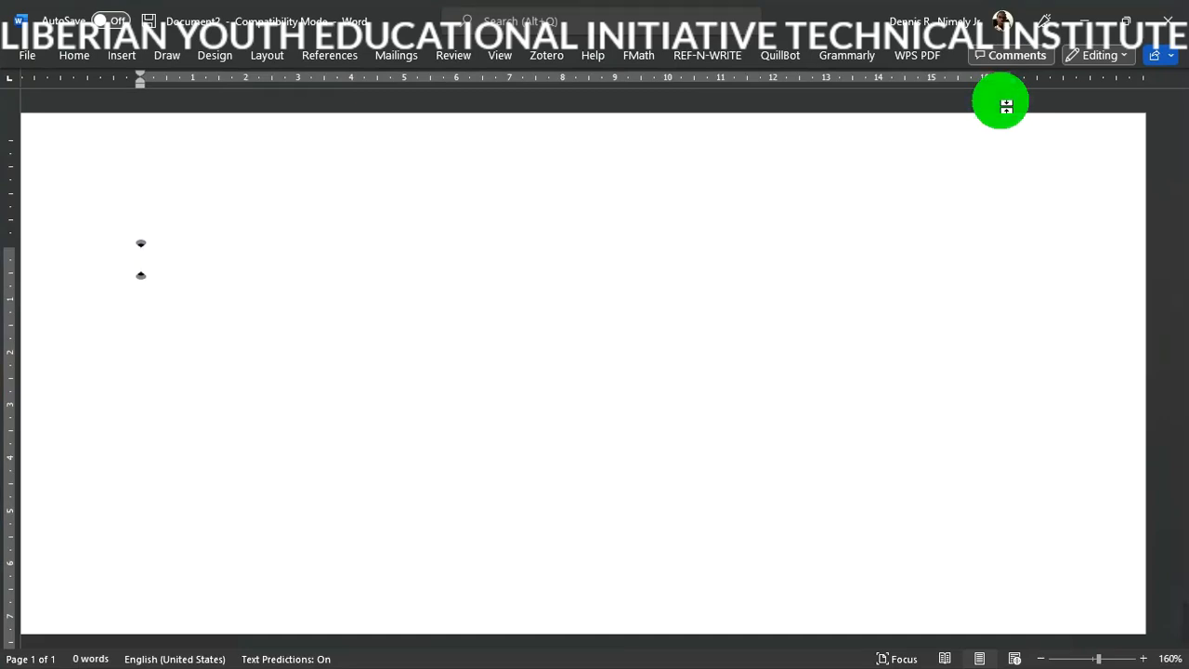
{"action": "type", "text": "=ran"}
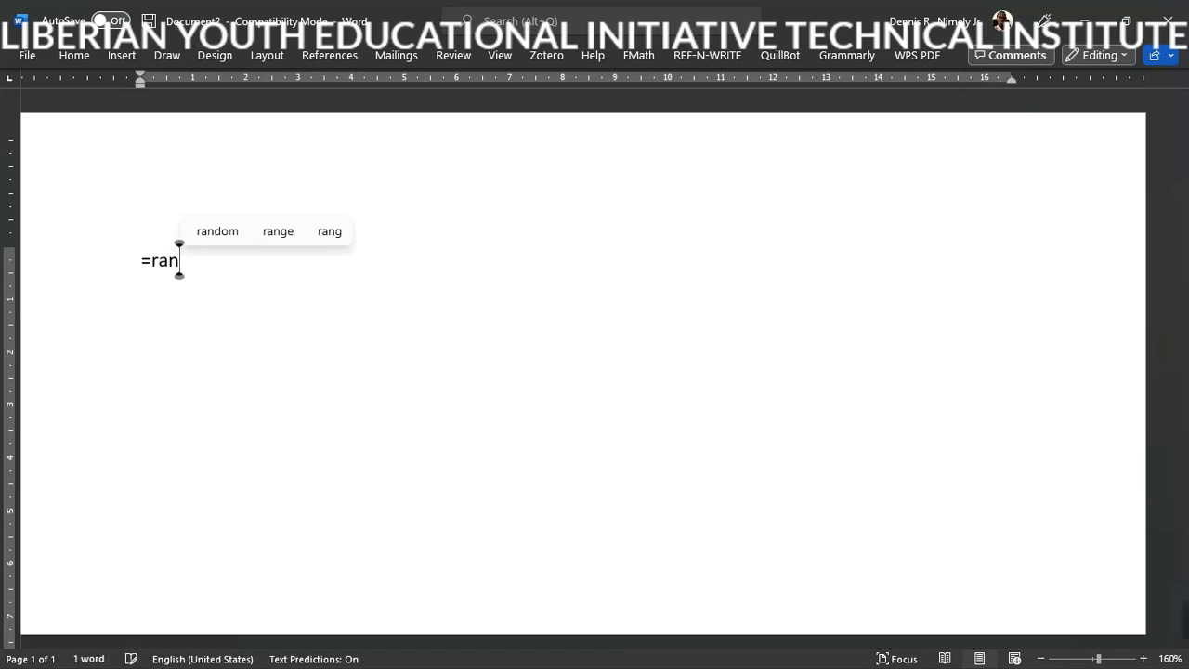
{"action": "type", "text": "d()"}
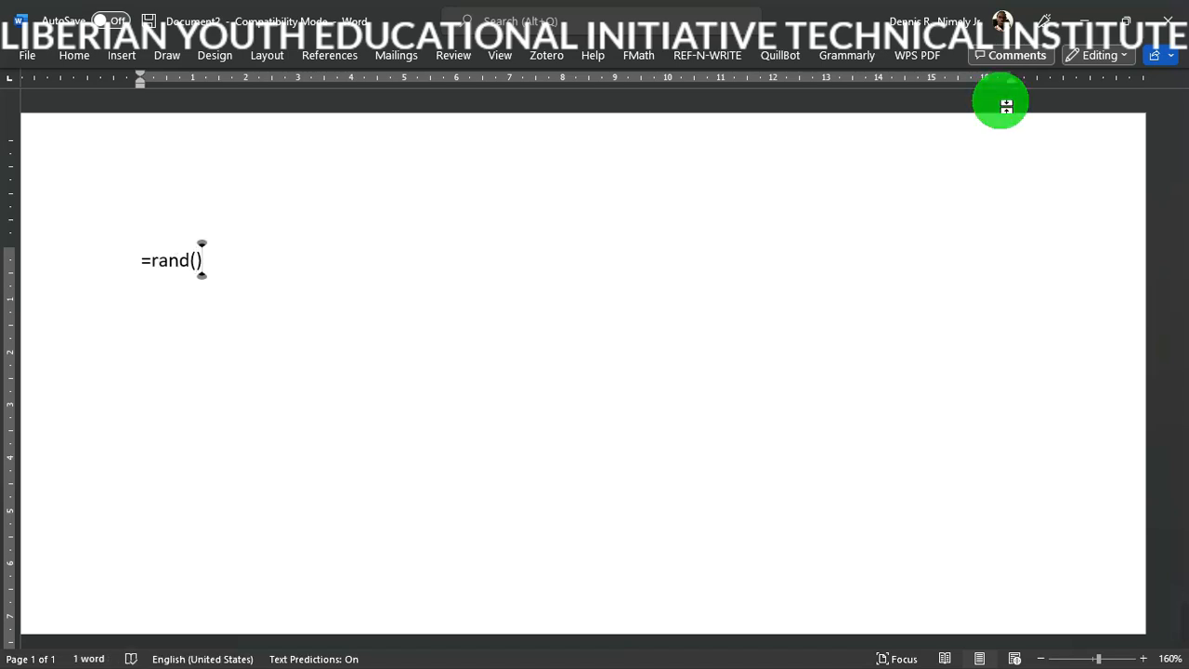
- Expand =rand() into sample paragraphs and justify all the text
{"action": "key", "text": "Return"}
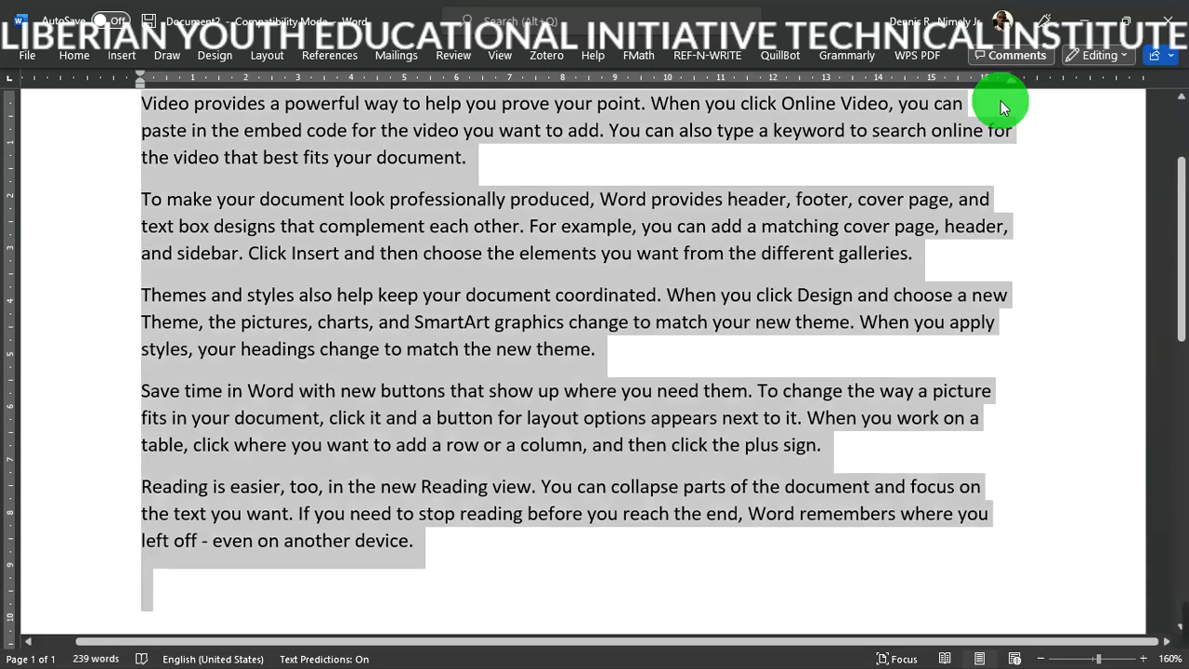
{"action": "key", "text": "ctrl+a"}
{"action": "key", "text": "ctrl+j"}
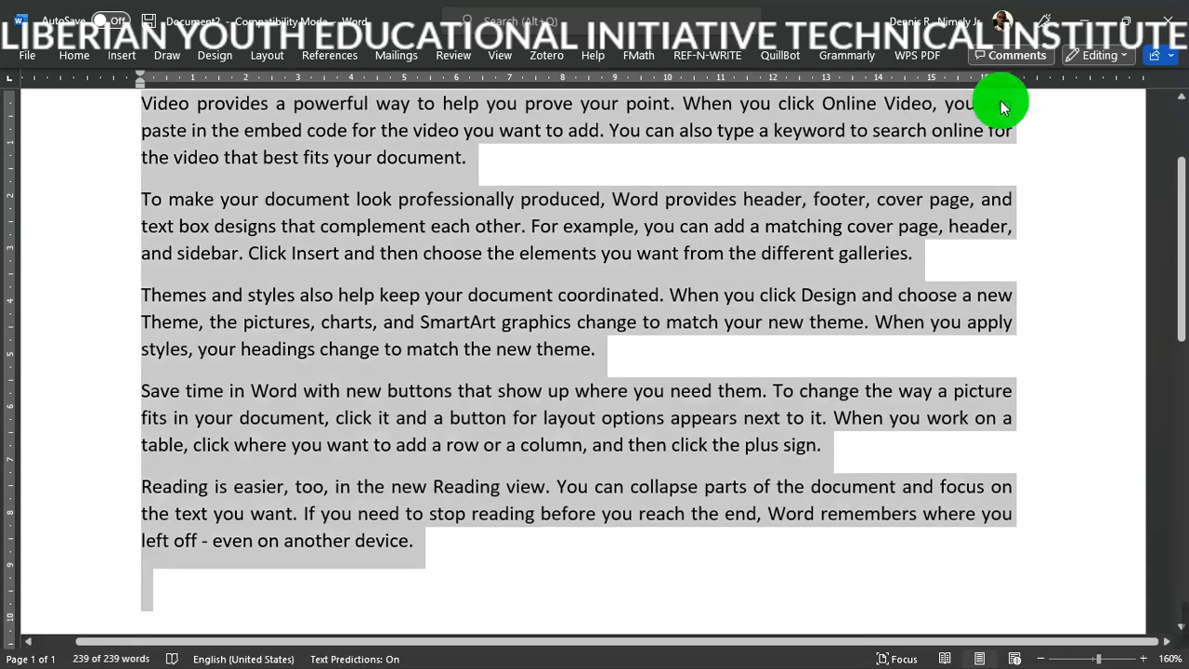
{"action": "left_click", "coordinate": [1022, 201]}
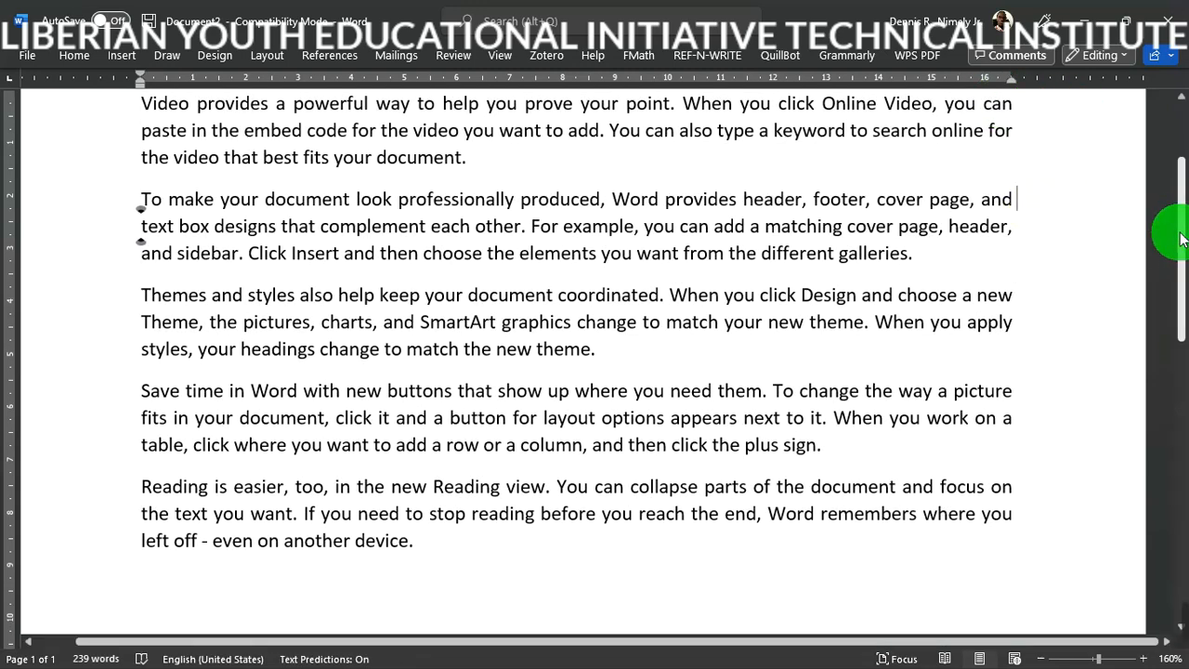
- Place the insertion point just before the first paragraph's final full stop
{"action": "scroll", "coordinate": [1182, 233], "scroll_direction": "up", "scroll_amount": 3}
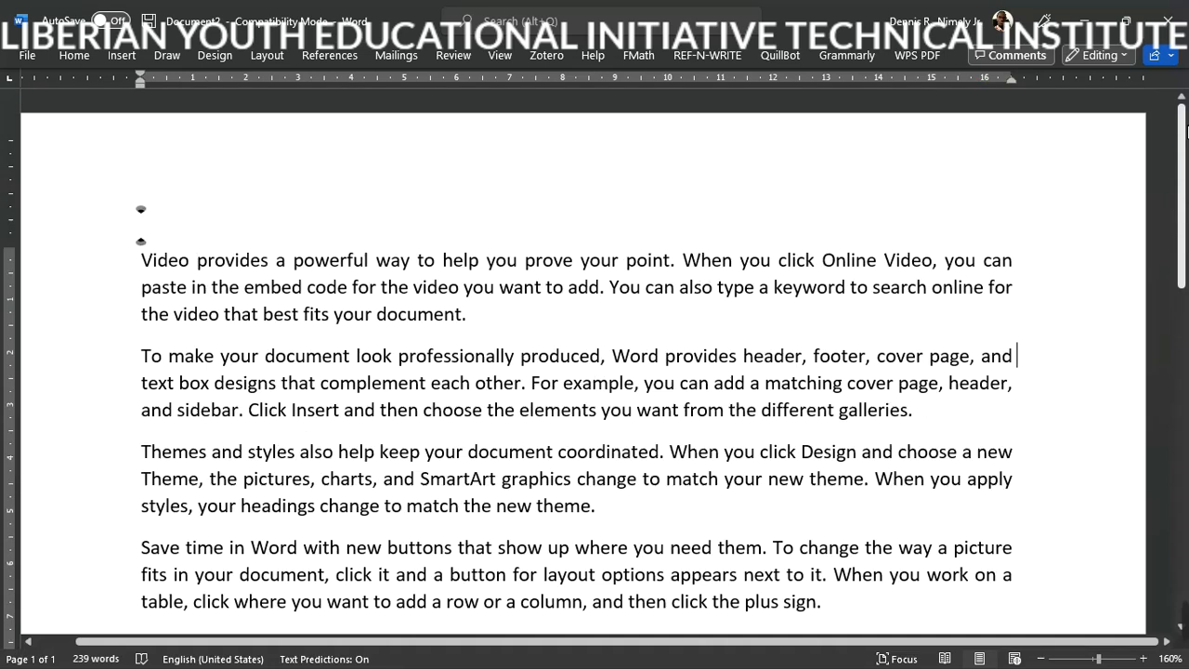
{"action": "left_click", "coordinate": [480, 314]}
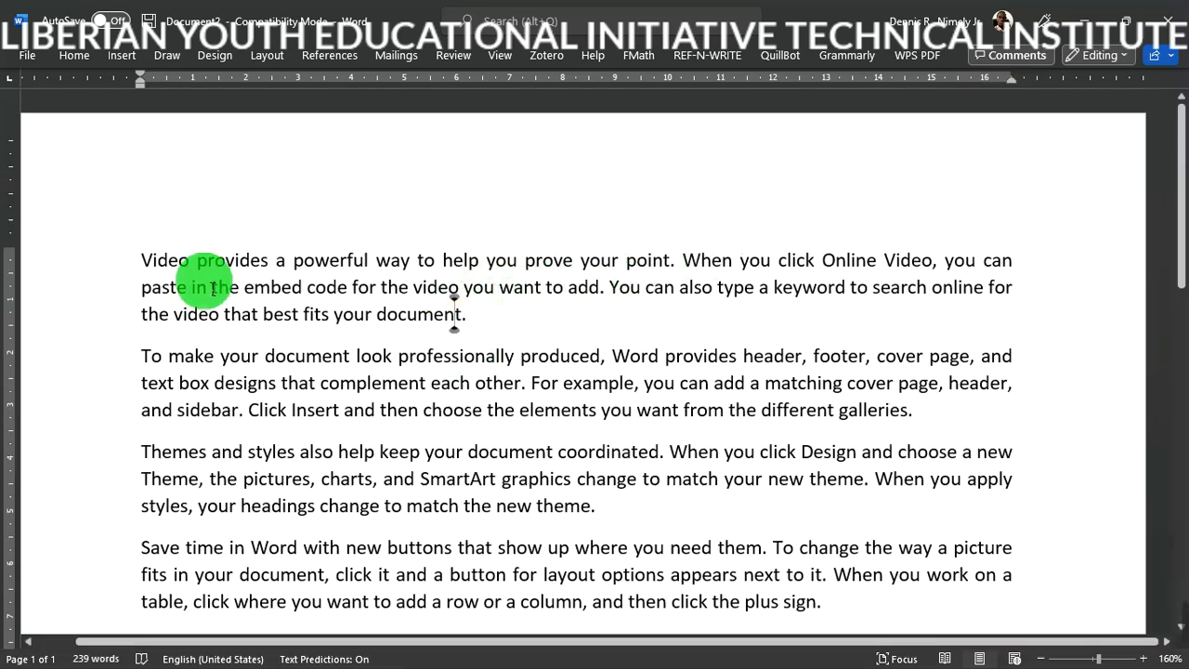
{"action": "left_click", "coordinate": [146, 260]}
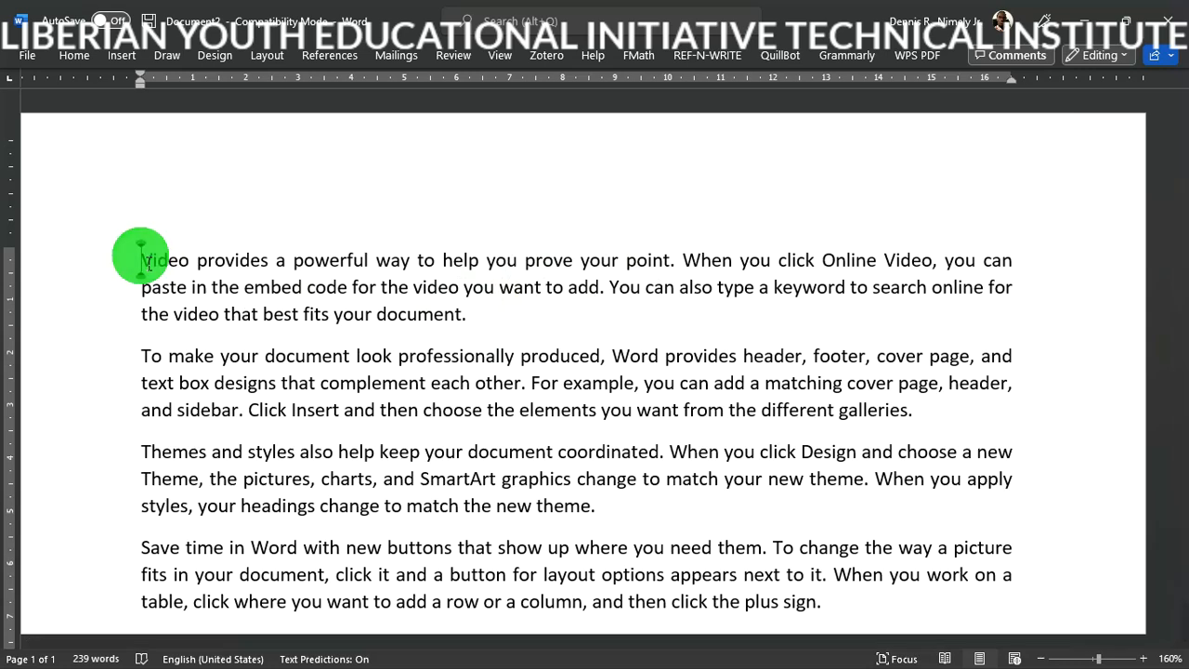
{"action": "left_click", "coordinate": [463, 316]}
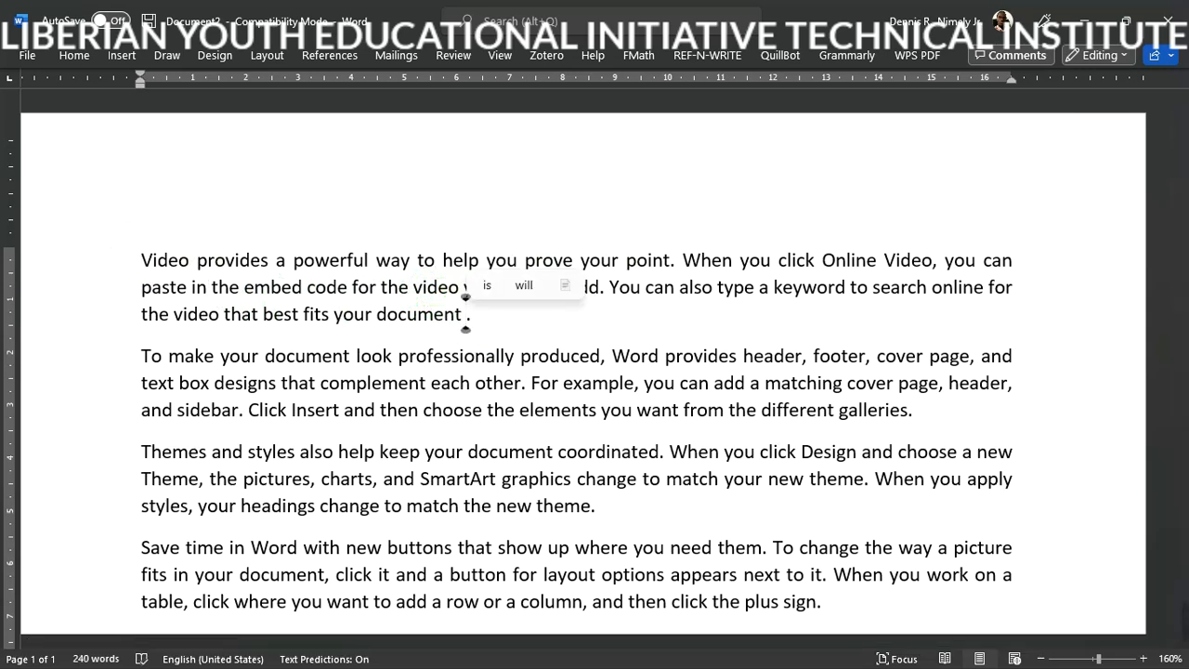
{"action": "left_click", "coordinate": [462, 317]}
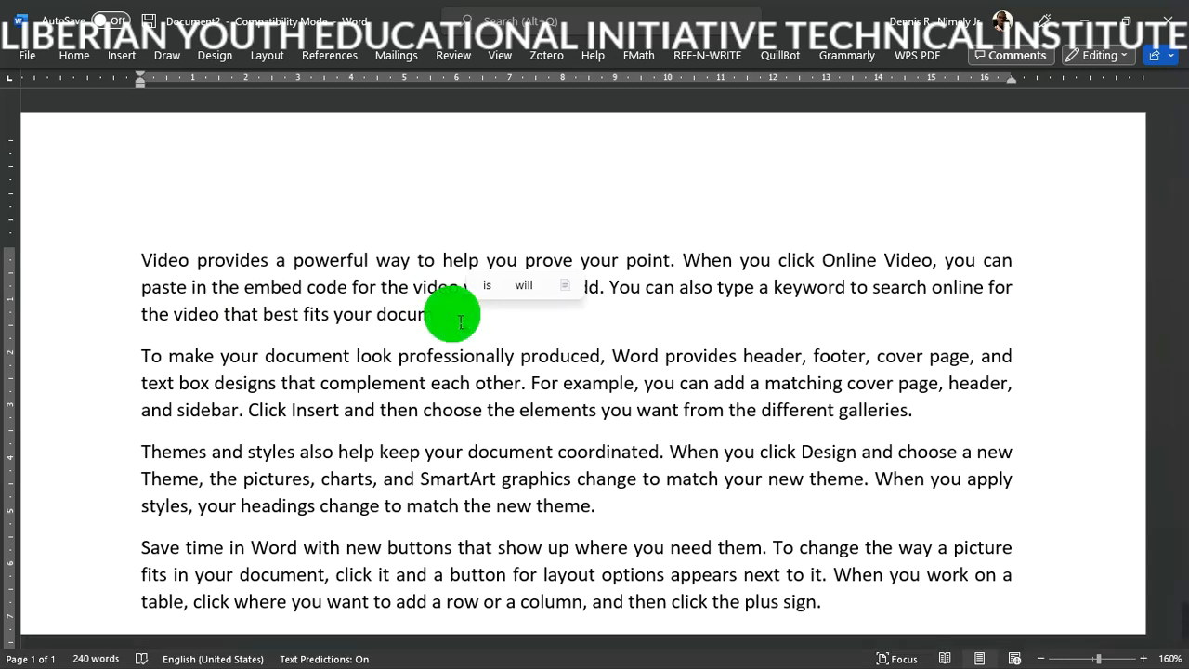
- Insert the (Nelson, 2017) Mendeley citation after 'document' in the first paragraph
{"action": "left_click", "coordinate": [333, 56]}
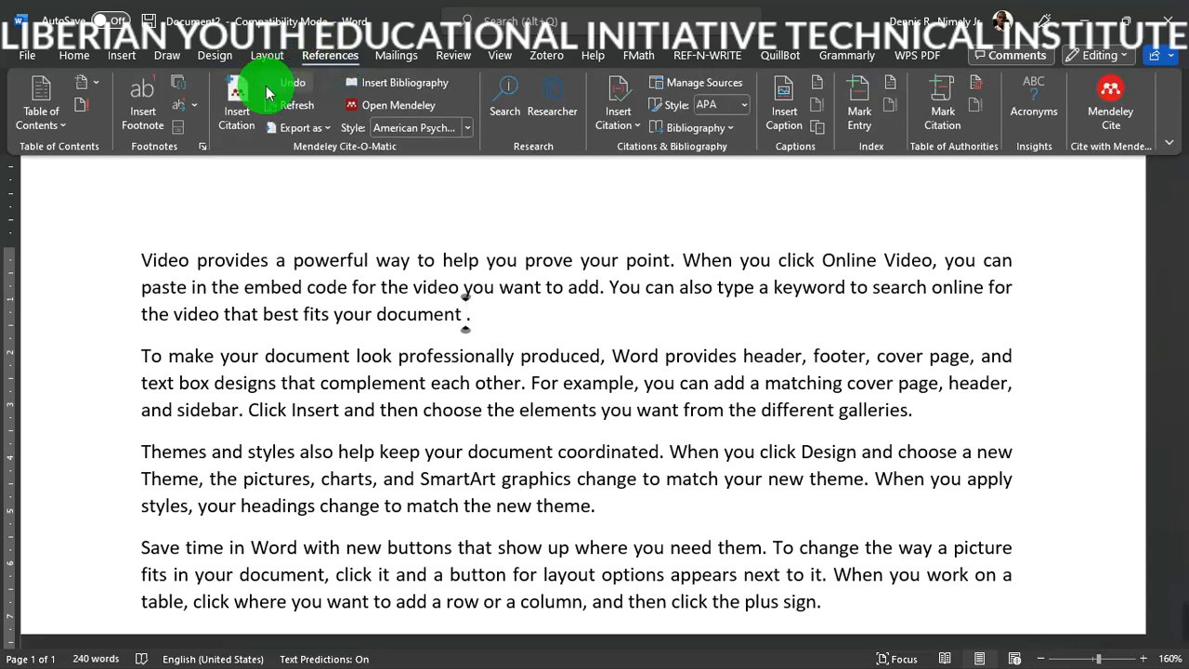
{"action": "left_click", "coordinate": [237, 104]}
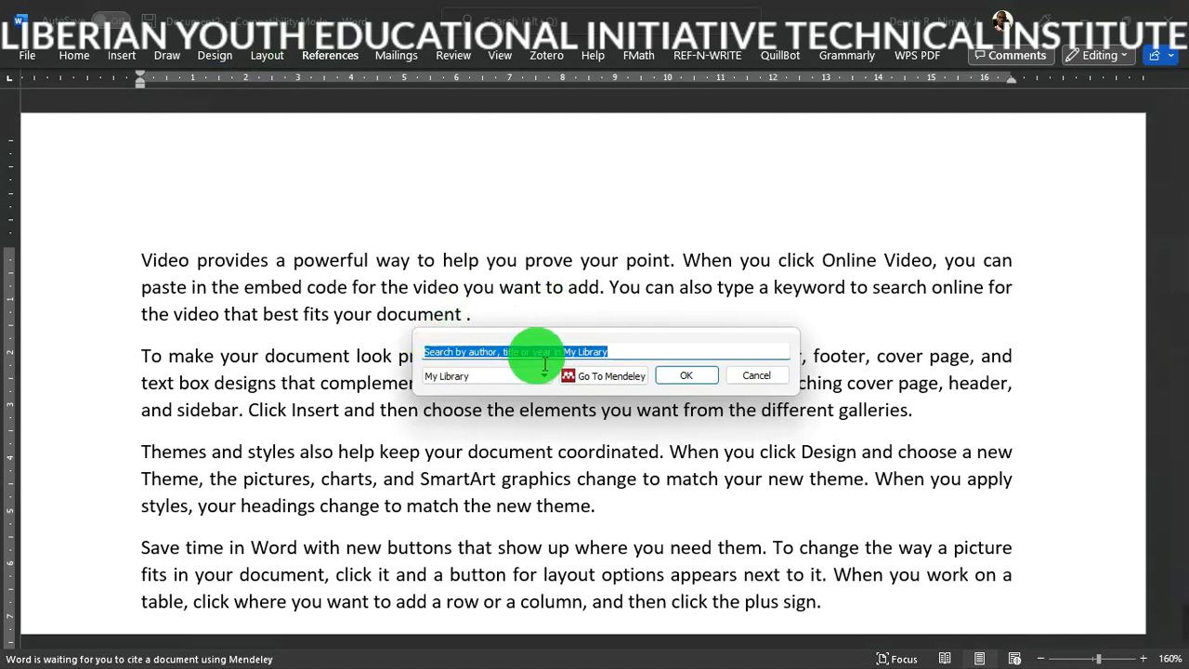
{"action": "left_click", "coordinate": [600, 381]}
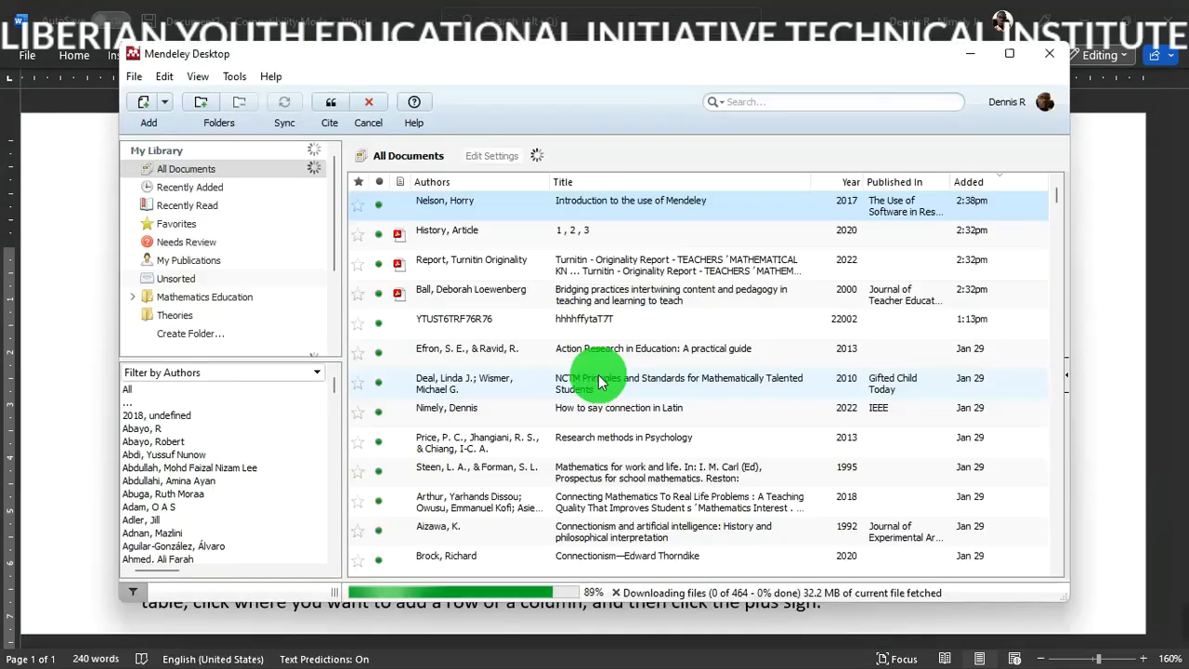
{"action": "left_click", "coordinate": [560, 205]}
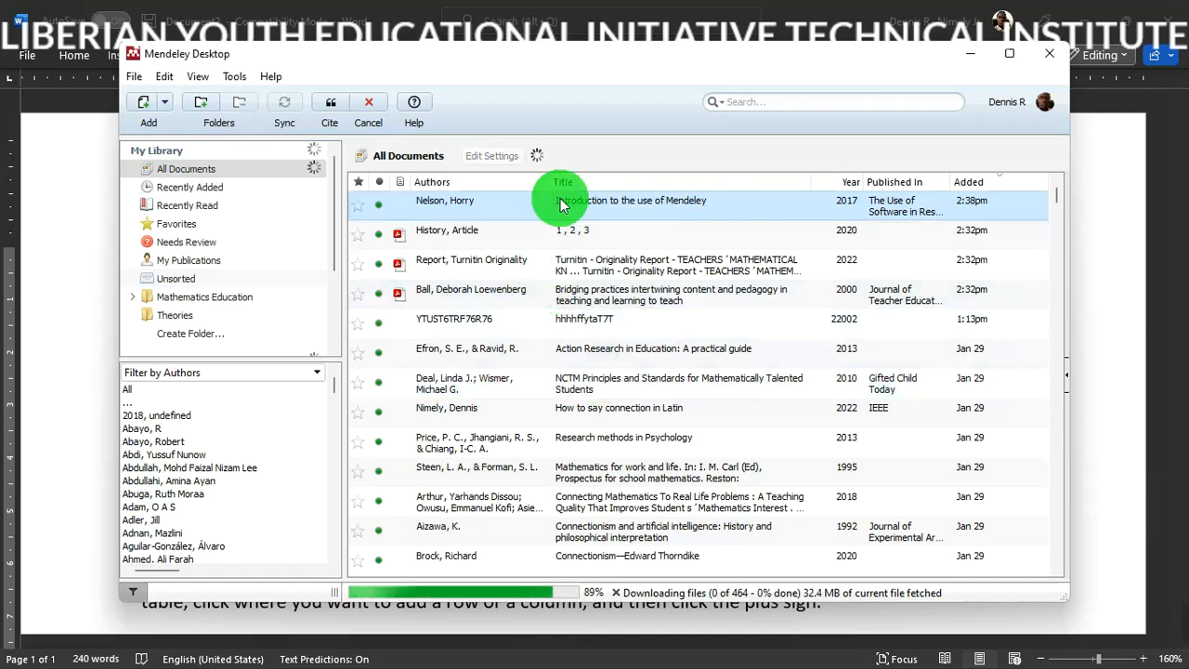
{"action": "left_click", "coordinate": [342, 102]}
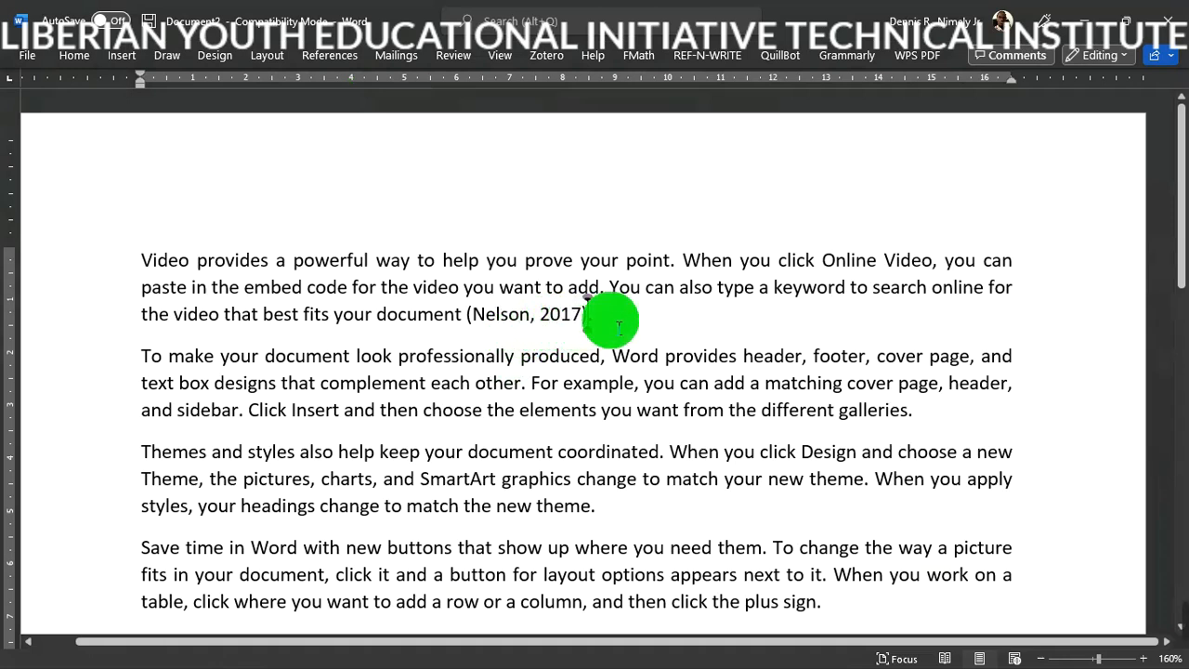
{"action": "left_click", "coordinate": [587, 323]}
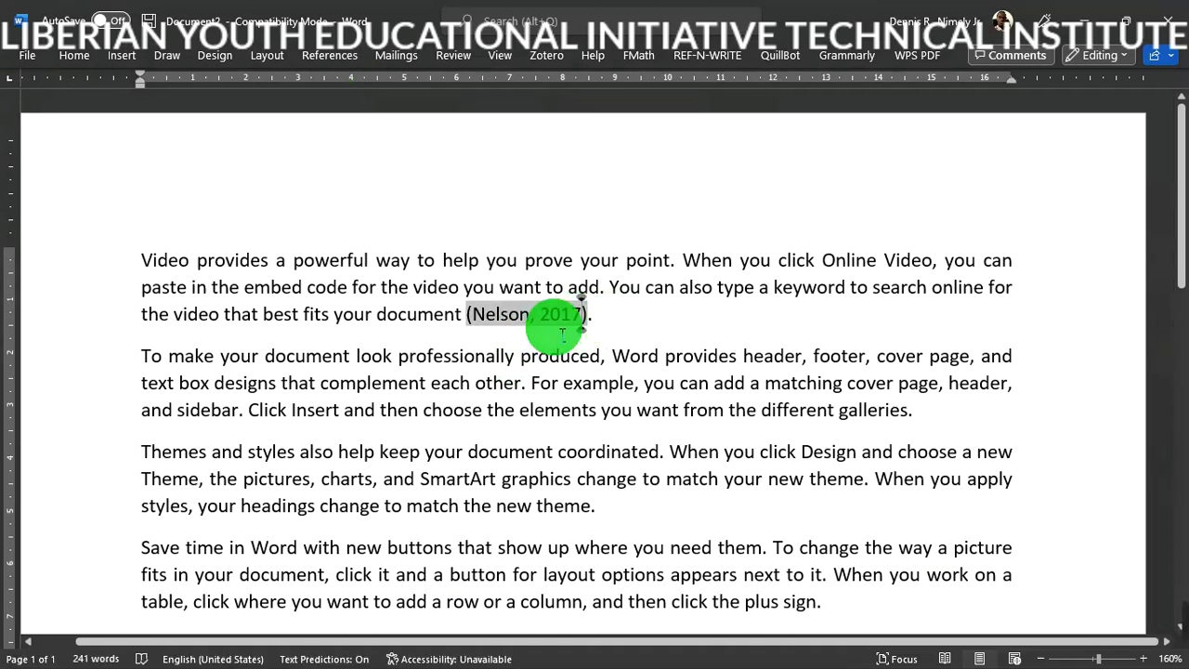
{"action": "left_click", "coordinate": [631, 409]}
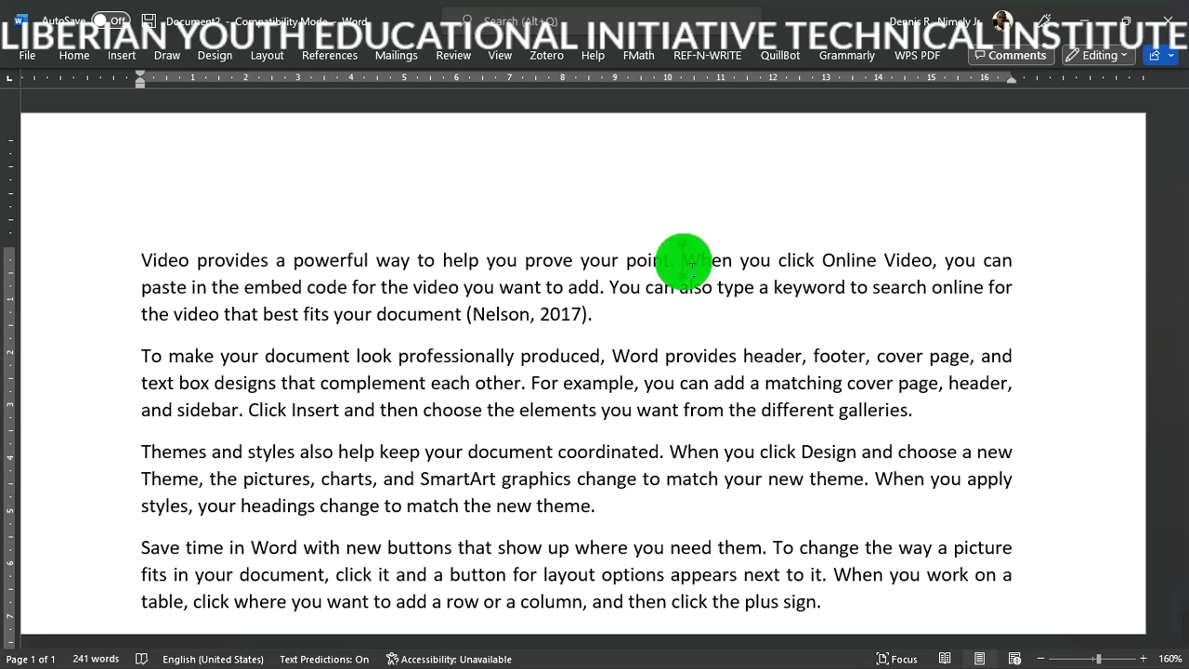
- Insert a Mendeley citation of Ball's 2000 paper after "prove your point." and lowercase the following "When"
{"action": "left_click", "coordinate": [323, 60]}
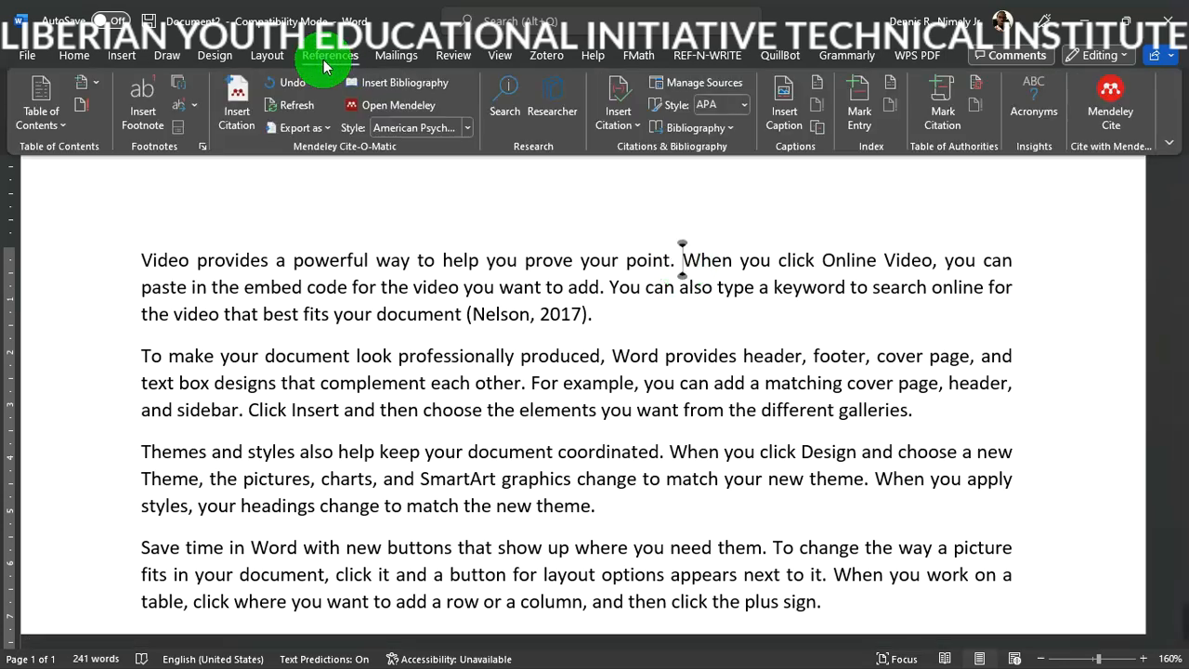
{"action": "left_click", "coordinate": [240, 104]}
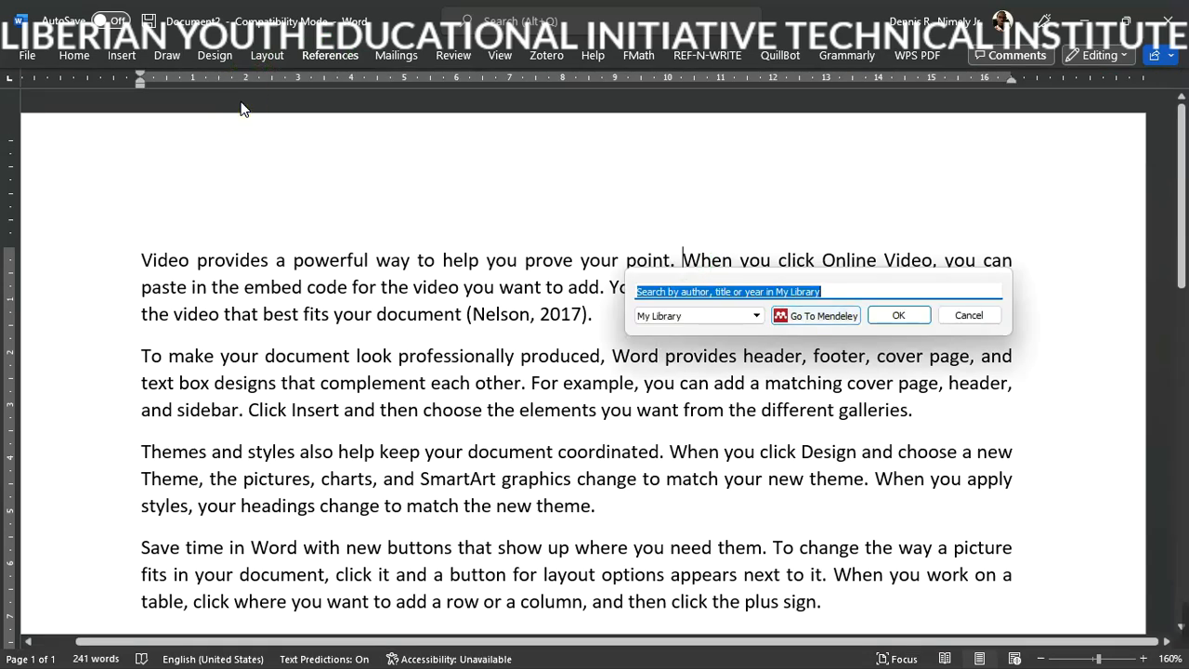
{"action": "left_click", "coordinate": [830, 316]}
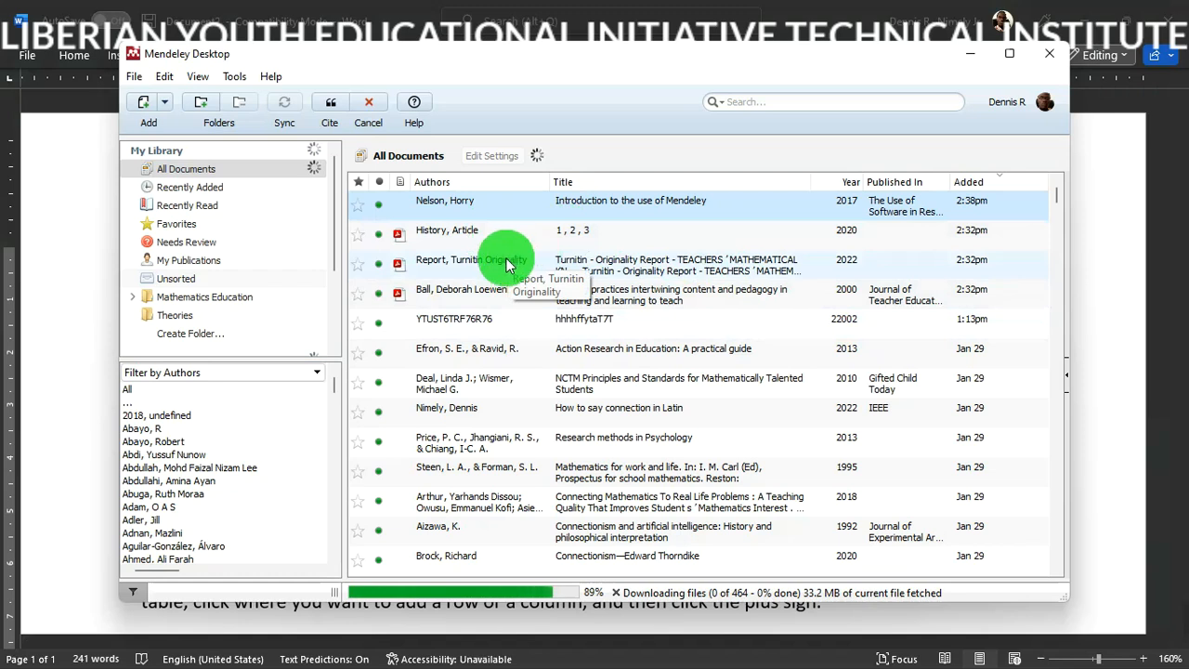
{"action": "left_click", "coordinate": [556, 296]}
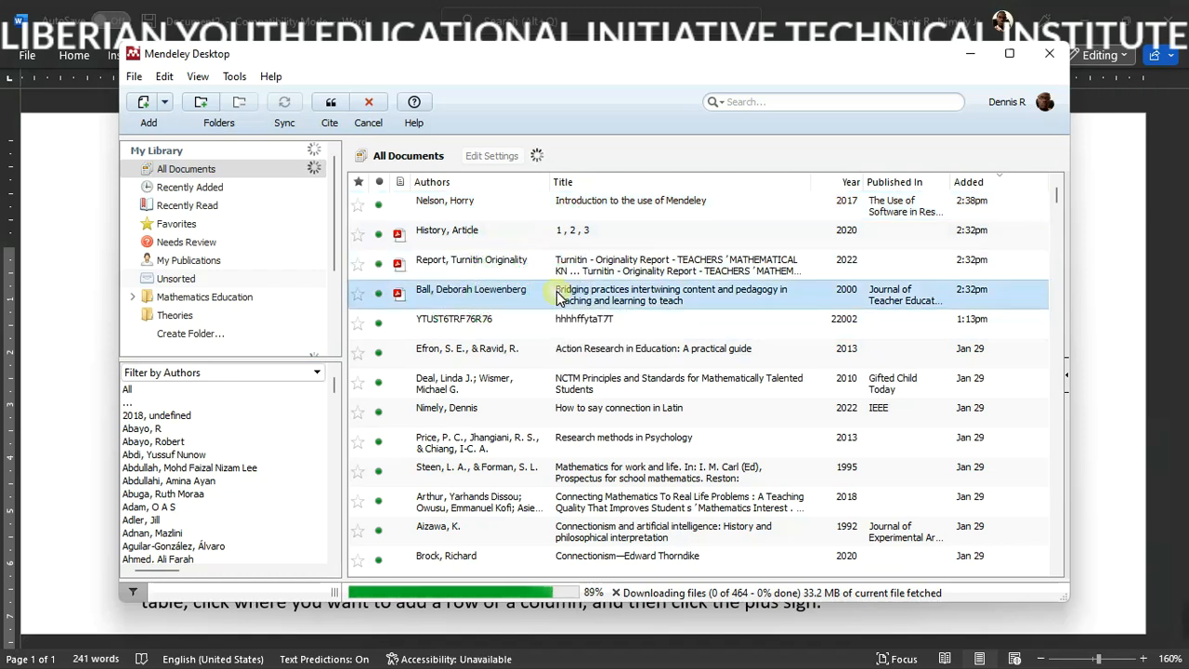
{"action": "left_click", "coordinate": [327, 102]}
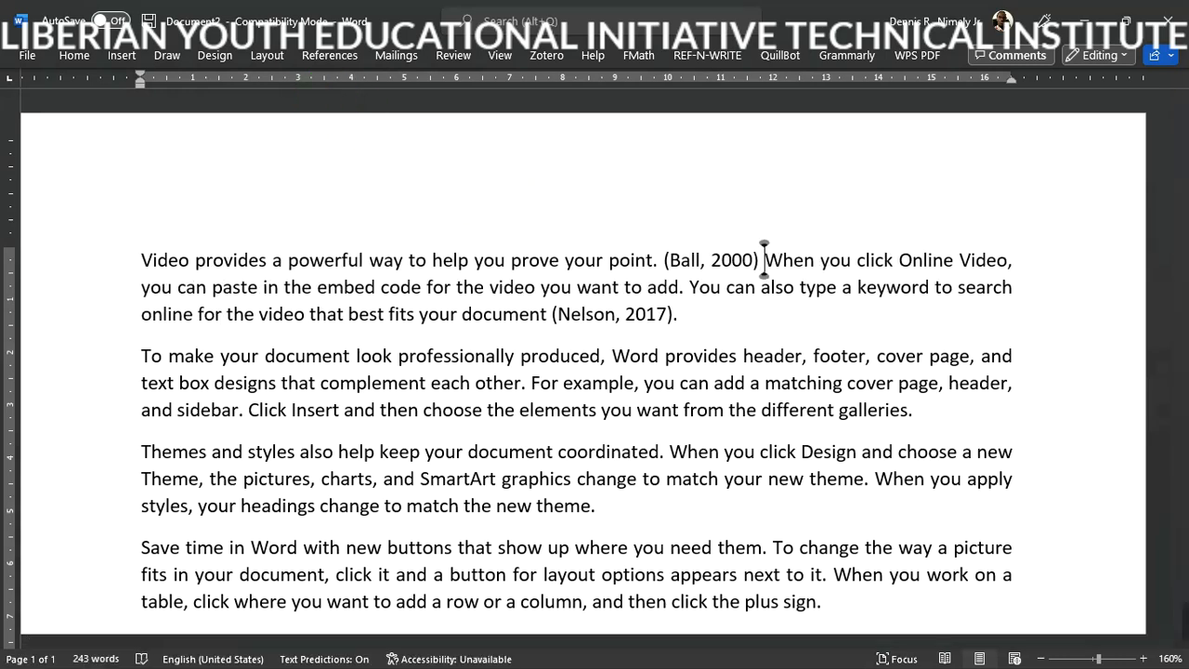
{"action": "key", "text": "Delete"}
{"action": "type", "text": "w"}
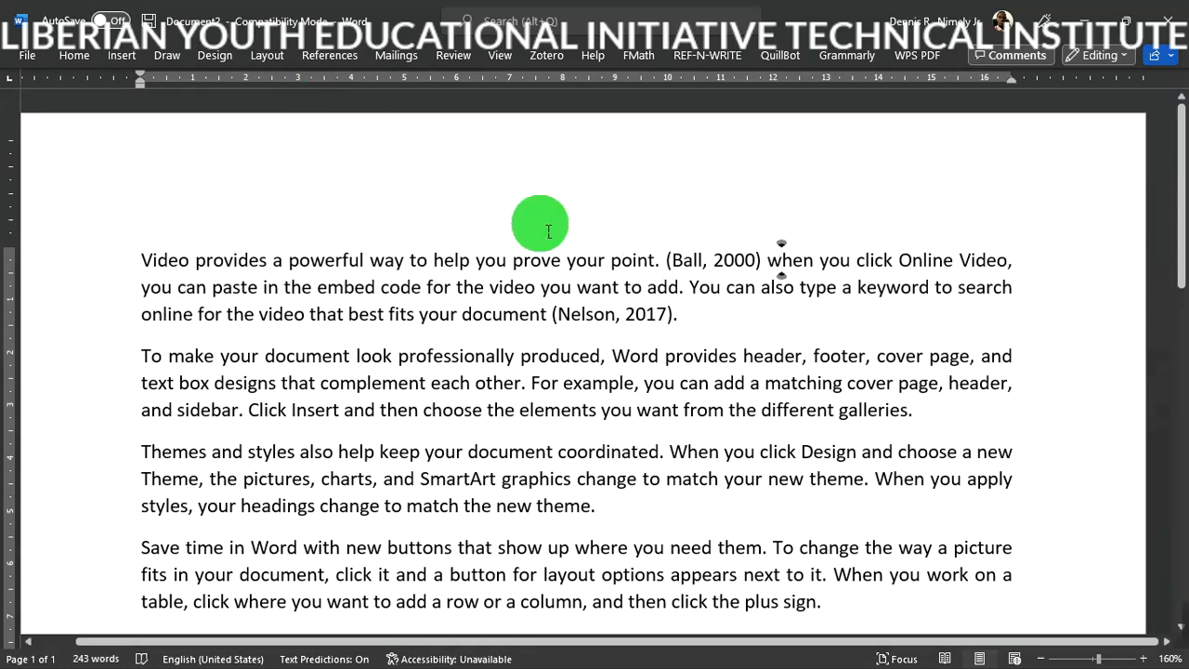
- Rewrite the (Ball, 2000) citation as Ball (2000) and keep the manual edit in Mendeley
{"action": "left_click", "coordinate": [676, 270]}
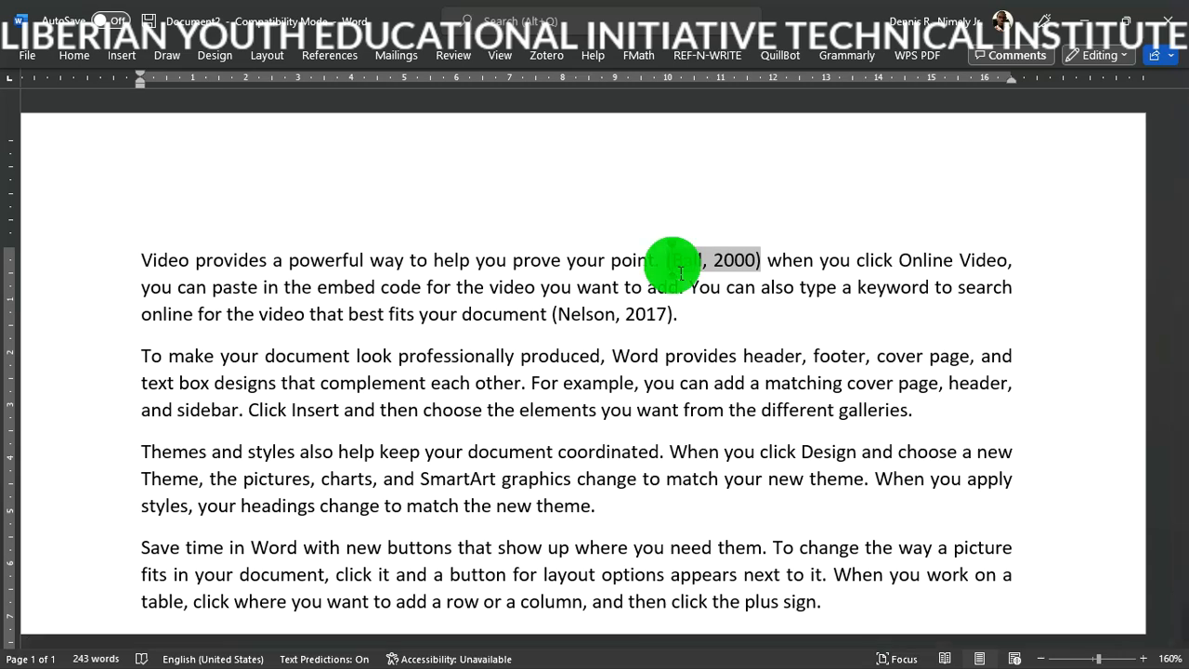
{"action": "key", "text": "BackSpace"}
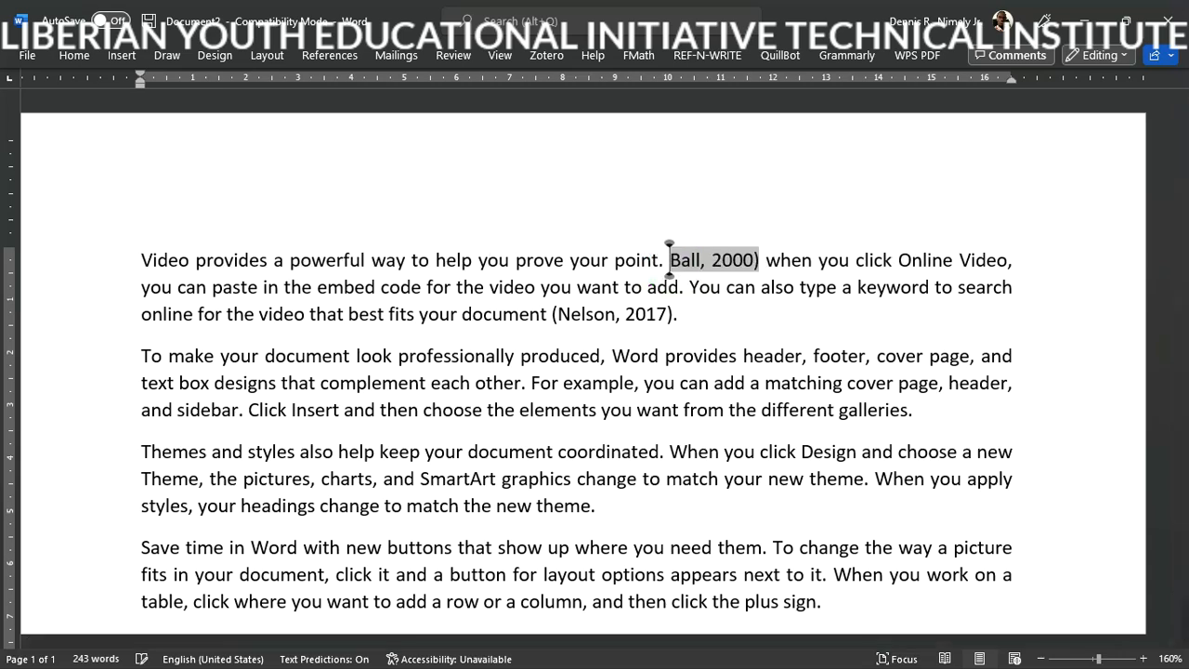
{"action": "left_click", "coordinate": [709, 267]}
{"action": "key", "text": "BackSpace"}
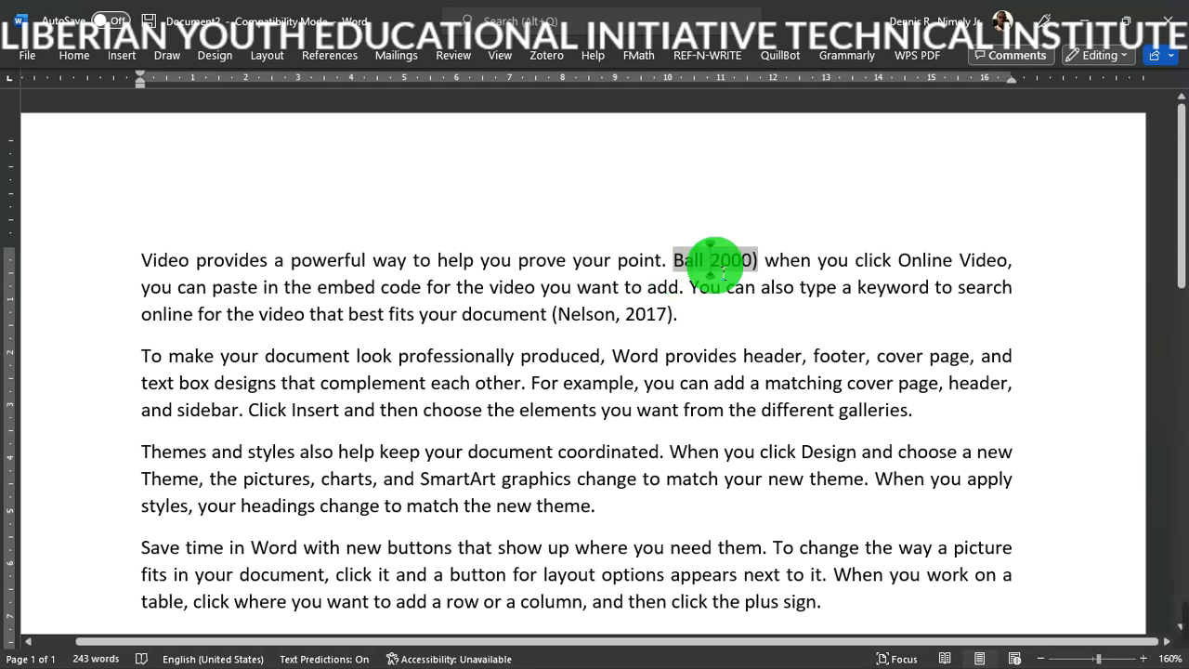
{"action": "type", "text": "("}
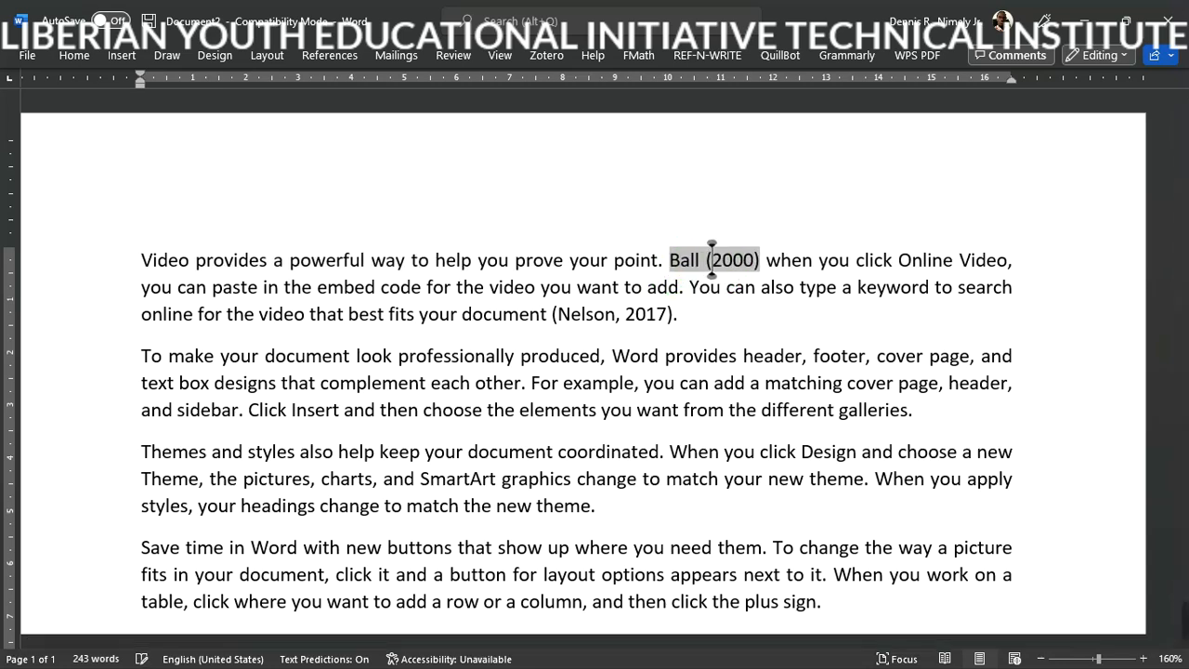
{"action": "left_click", "coordinate": [778, 270]}
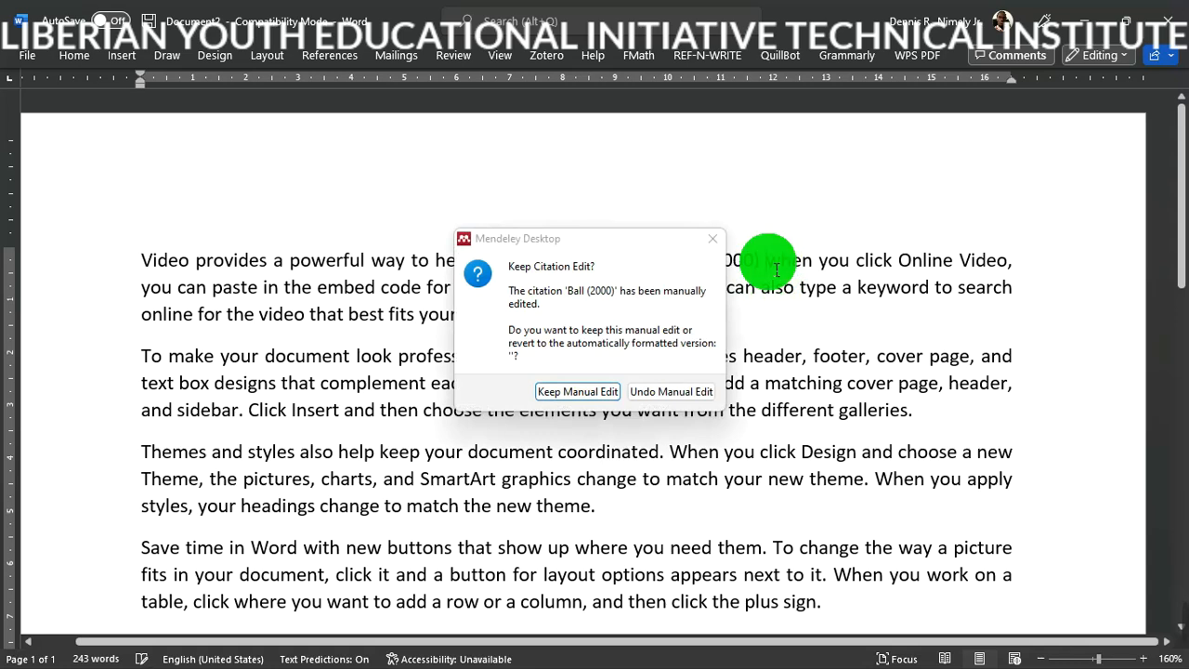
{"action": "left_click", "coordinate": [572, 398]}
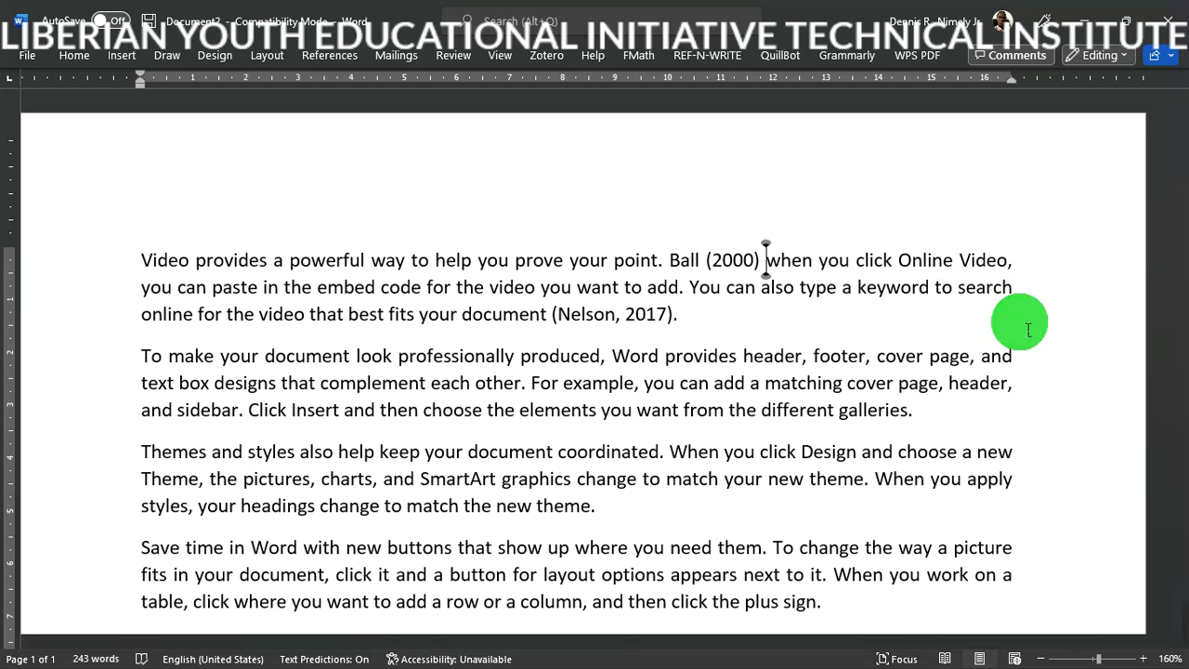
- Add blank lines after the last paragraph until a blank second page begins
{"action": "scroll", "coordinate": [1175, 170], "scroll_direction": "down", "scroll_amount": 10}
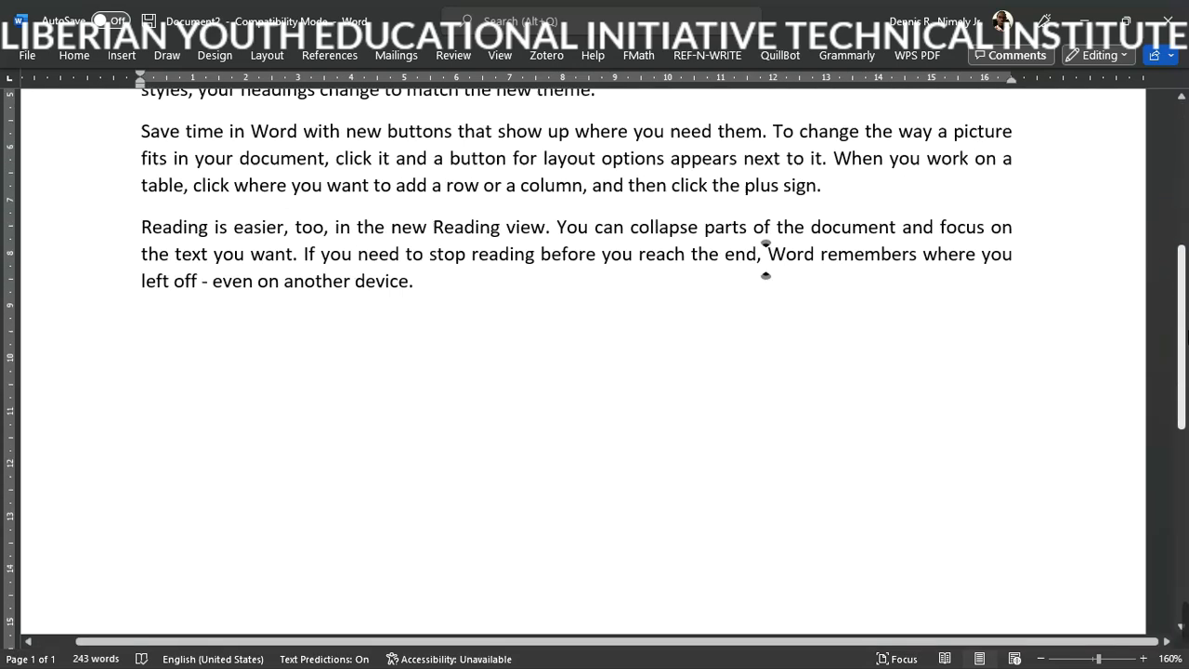
{"action": "scroll", "coordinate": [594, 363], "scroll_direction": "up", "scroll_amount": 4}
{"action": "left_click", "coordinate": [497, 279]}
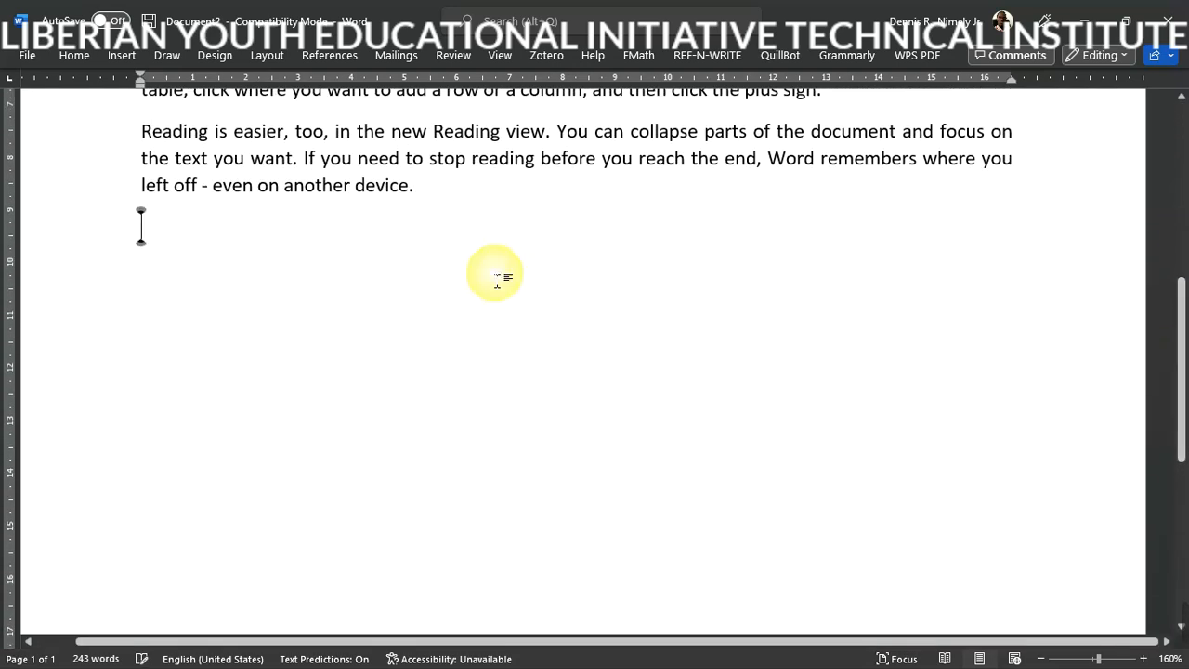
{"action": "key", "text": "Return"}
{"action": "key", "text": "Return"}
{"action": "key", "text": "Return"}
{"action": "key", "text": "Return"}
{"action": "key", "text": "Return"}
{"action": "key", "text": "Return"}
{"action": "key", "text": "Return"}
{"action": "key", "text": "Return"}
{"action": "key", "text": "Return"}
{"action": "key", "text": "Return"}
{"action": "key", "text": "Return"}
{"action": "key", "text": "Return"}
{"action": "key", "text": "Return"}
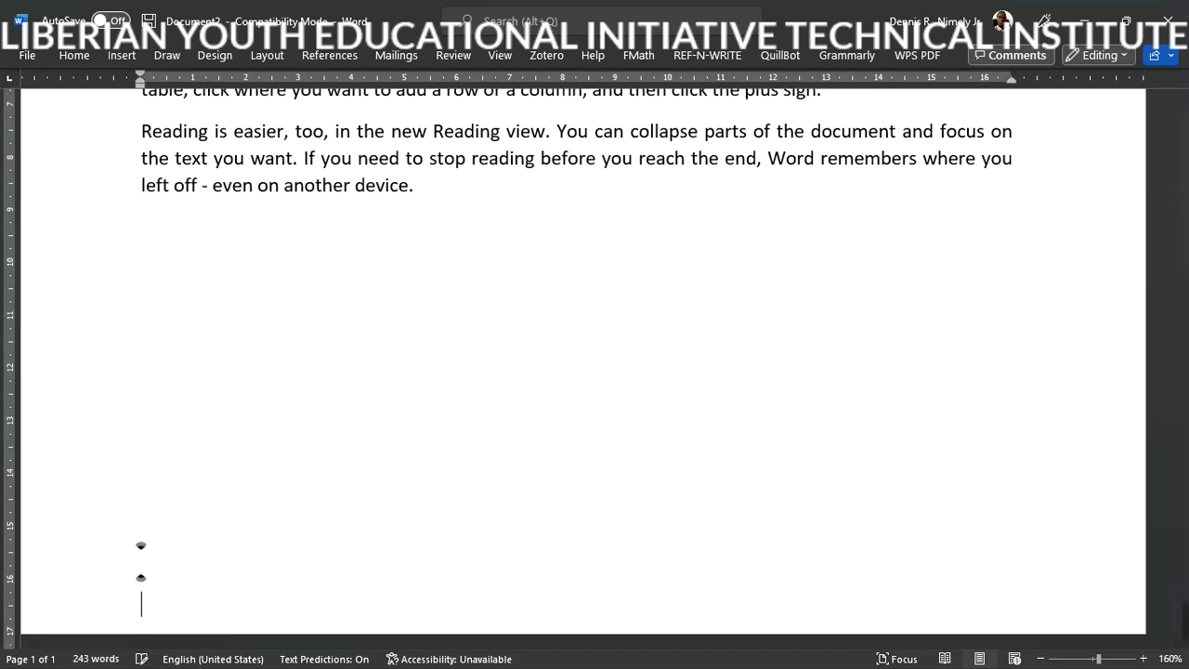
{"action": "key", "text": "Return"}
{"action": "key", "text": "Return"}
{"action": "key", "text": "Return"}
{"action": "key", "text": "Return"}
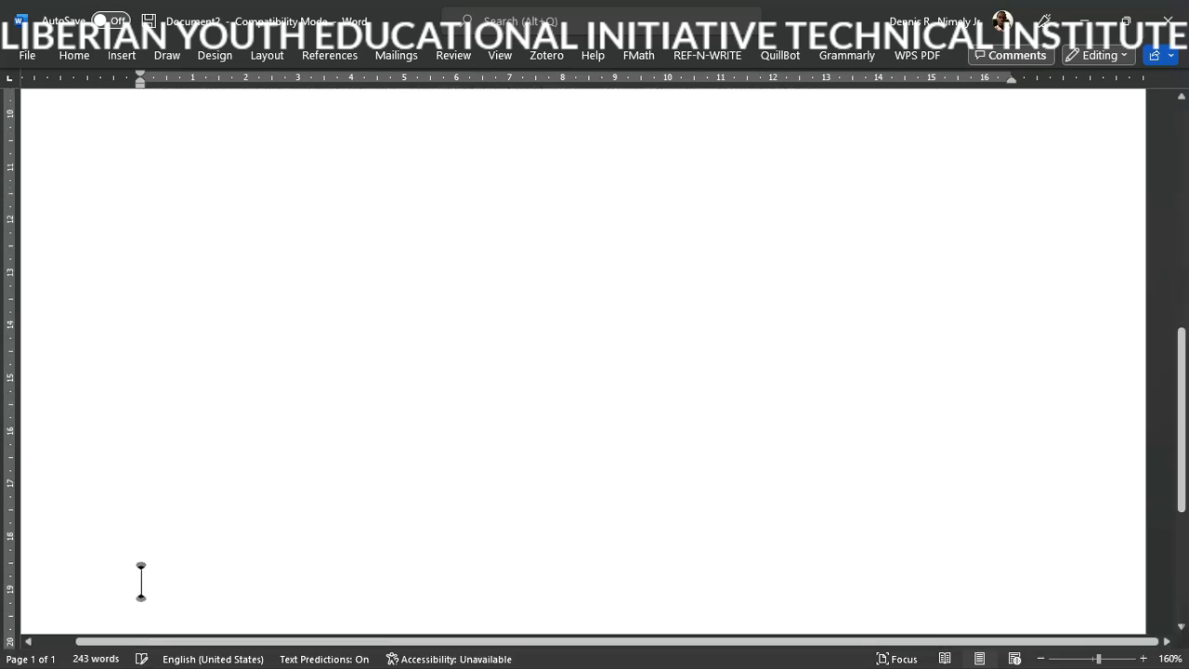
{"action": "key", "text": "Return"}
{"action": "key", "text": "Return"}
{"action": "key", "text": "Return"}
{"action": "key", "text": "Return"}
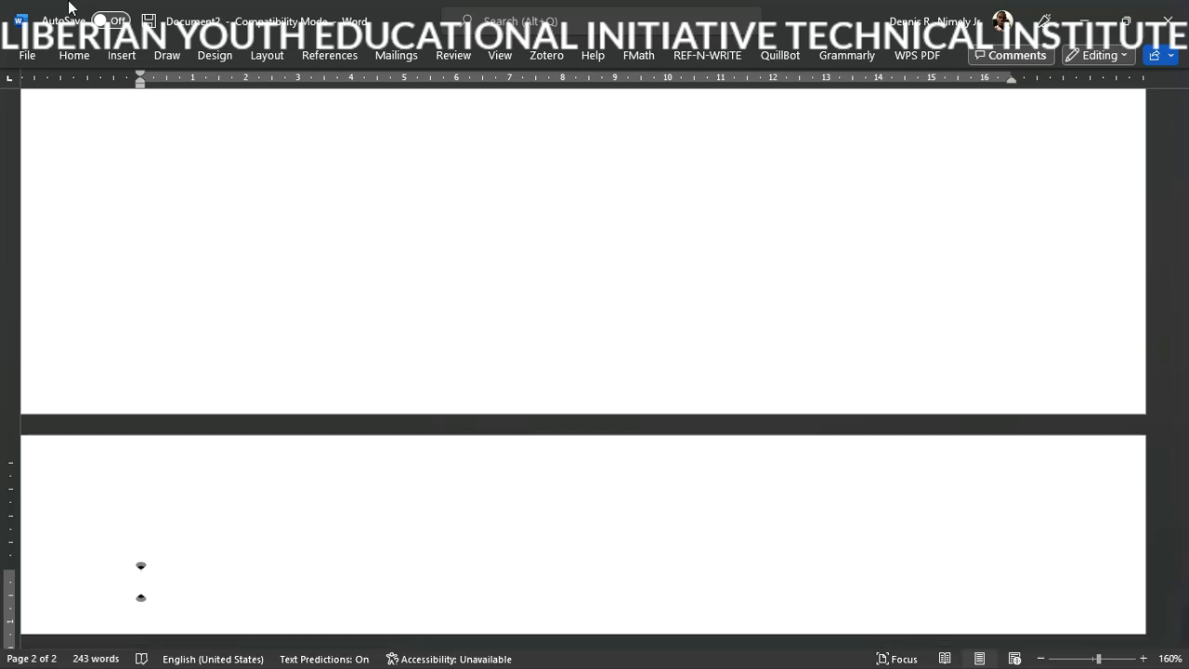
{"action": "left_click", "coordinate": [320, 51]}
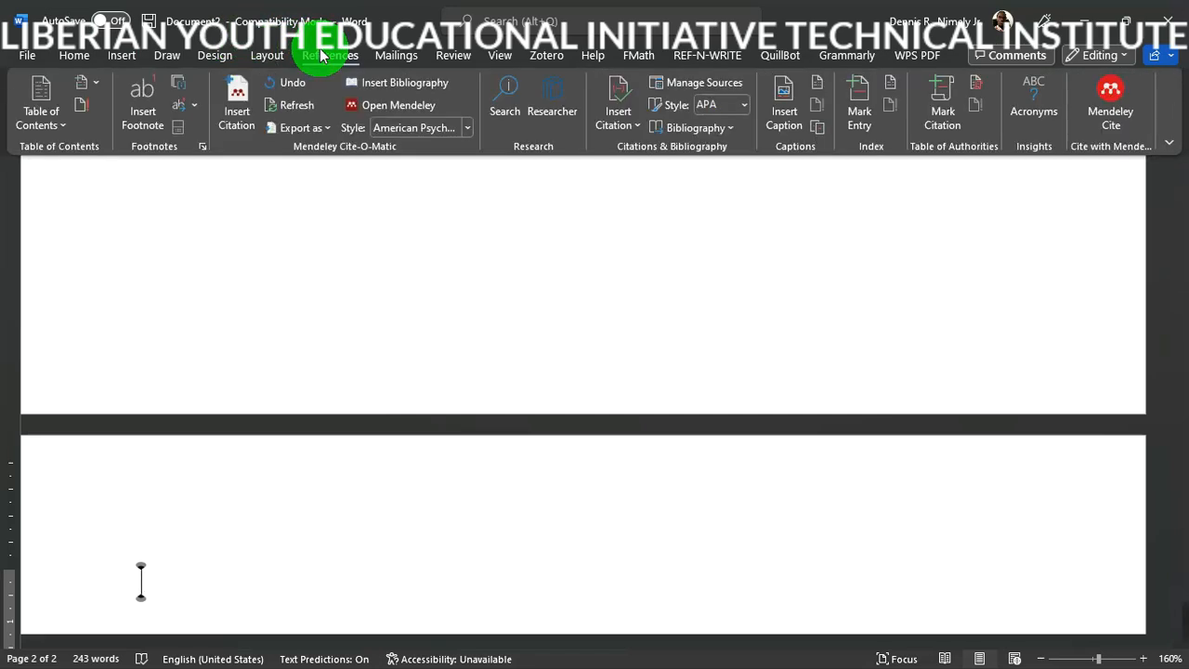